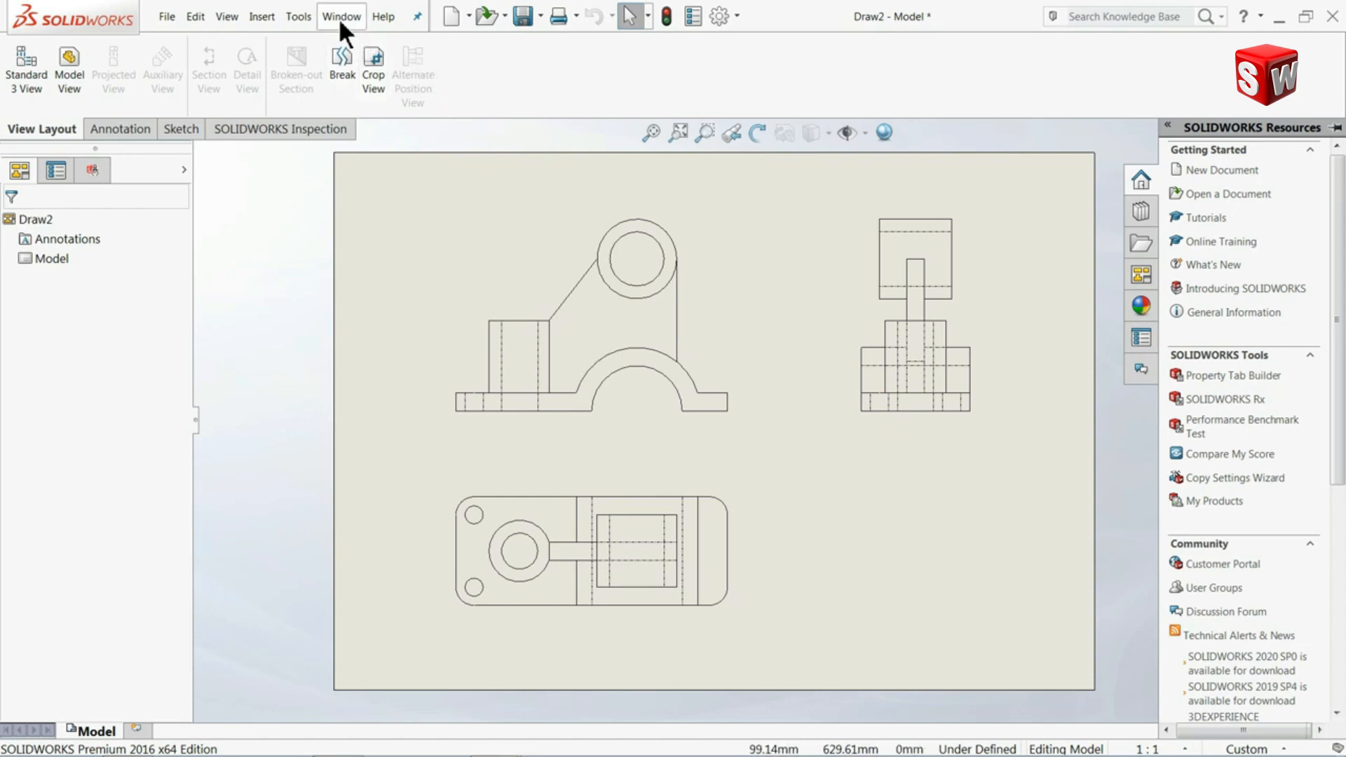
left_click(372, 192)
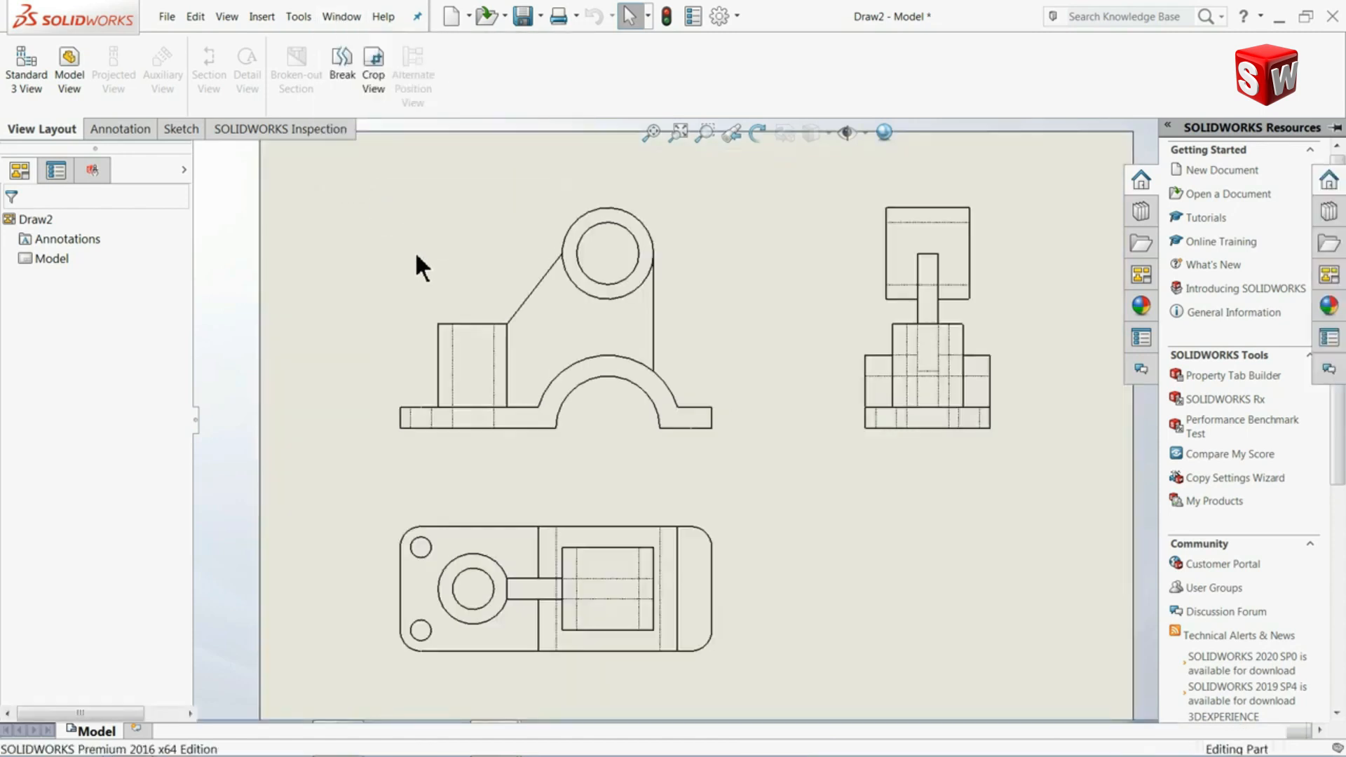
mouse_move(859, 427)
middle_mouse_down()
mouse_move(865, 376)
mouse_move(819, 377)
mouse_move(813, 335)
mouse_move(875, 346)
mouse_move(853, 423)
mouse_move(853, 401)
middle_mouse_up()
scroll(686, 444, "down", 2)
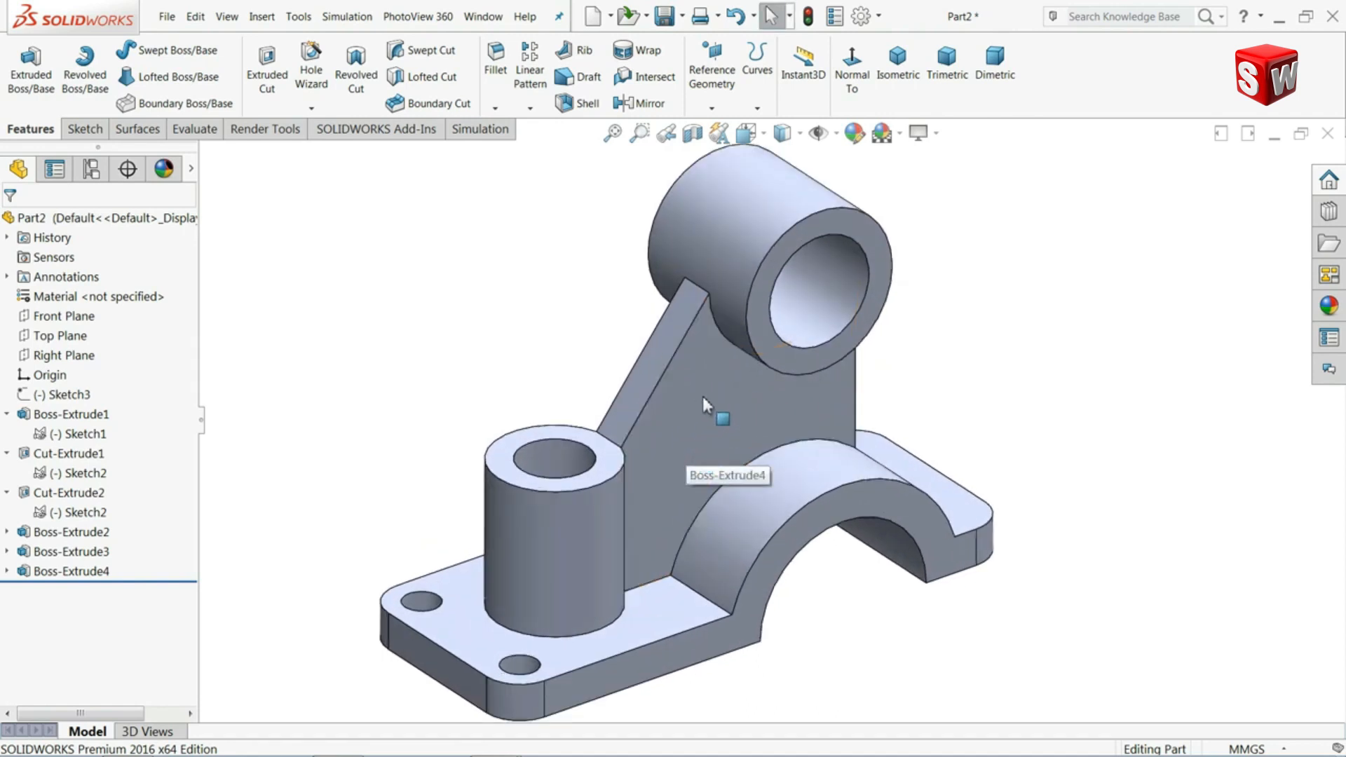
scroll(705, 403, "up", 2)
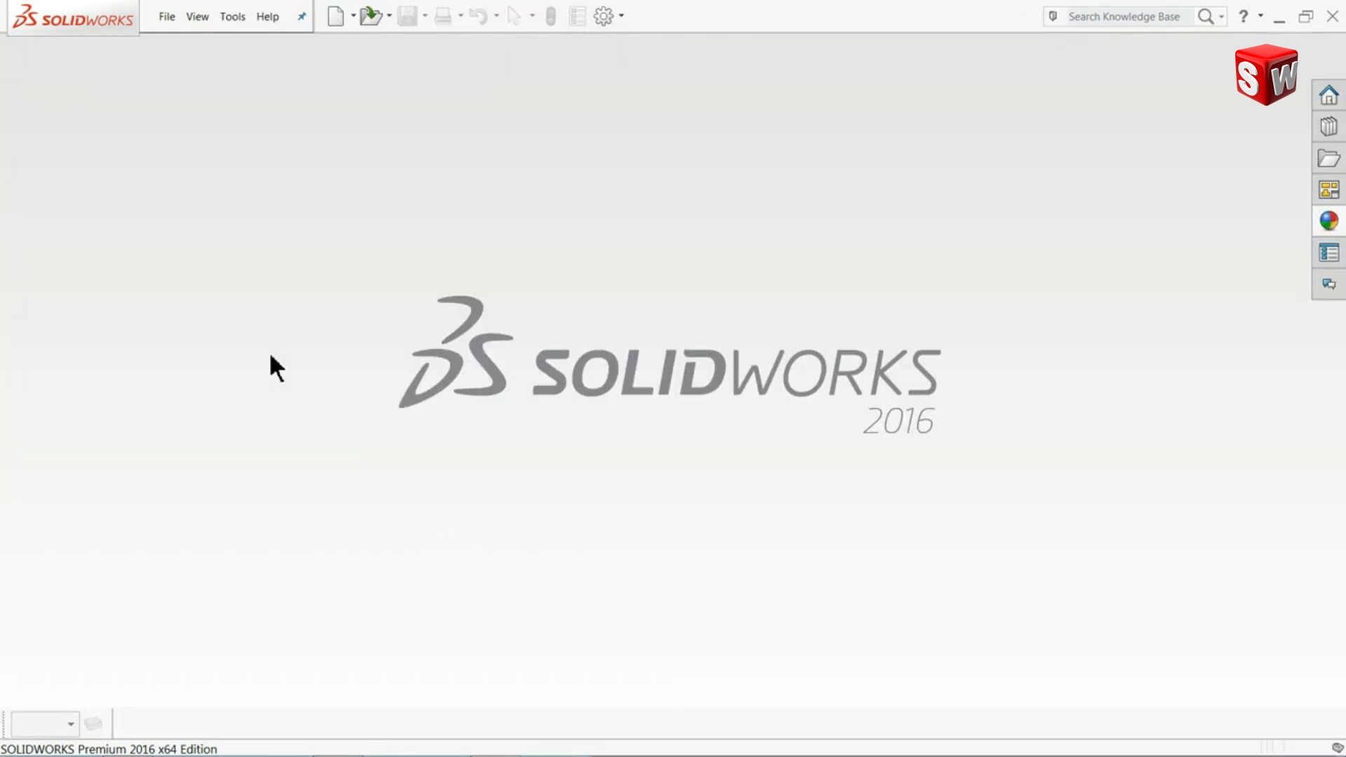
- Open the DXF file All 3 Views from the Convert 2D to 3D folder in SOLIDWORKS as a new drawing converted to SOLIDWORKS entities
mouse_move(126, 736)
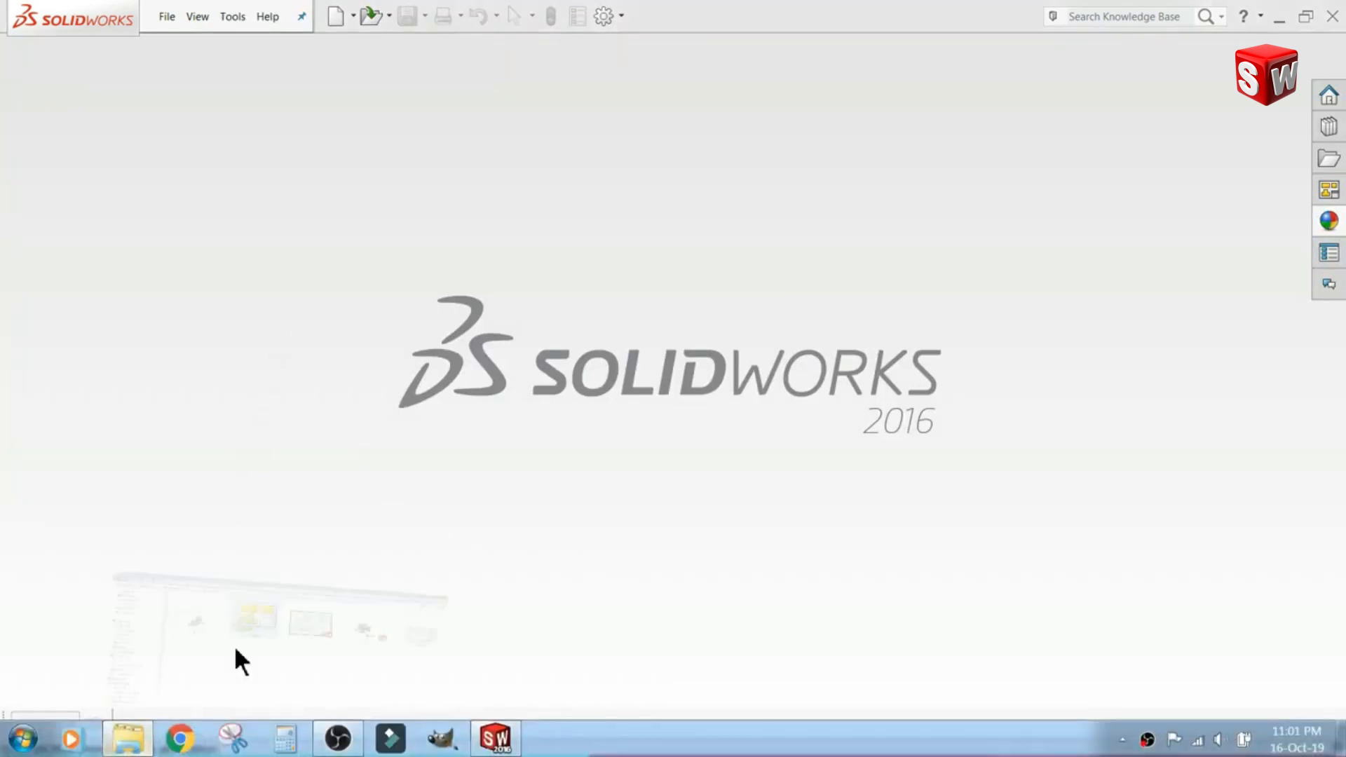
left_click(280, 613)
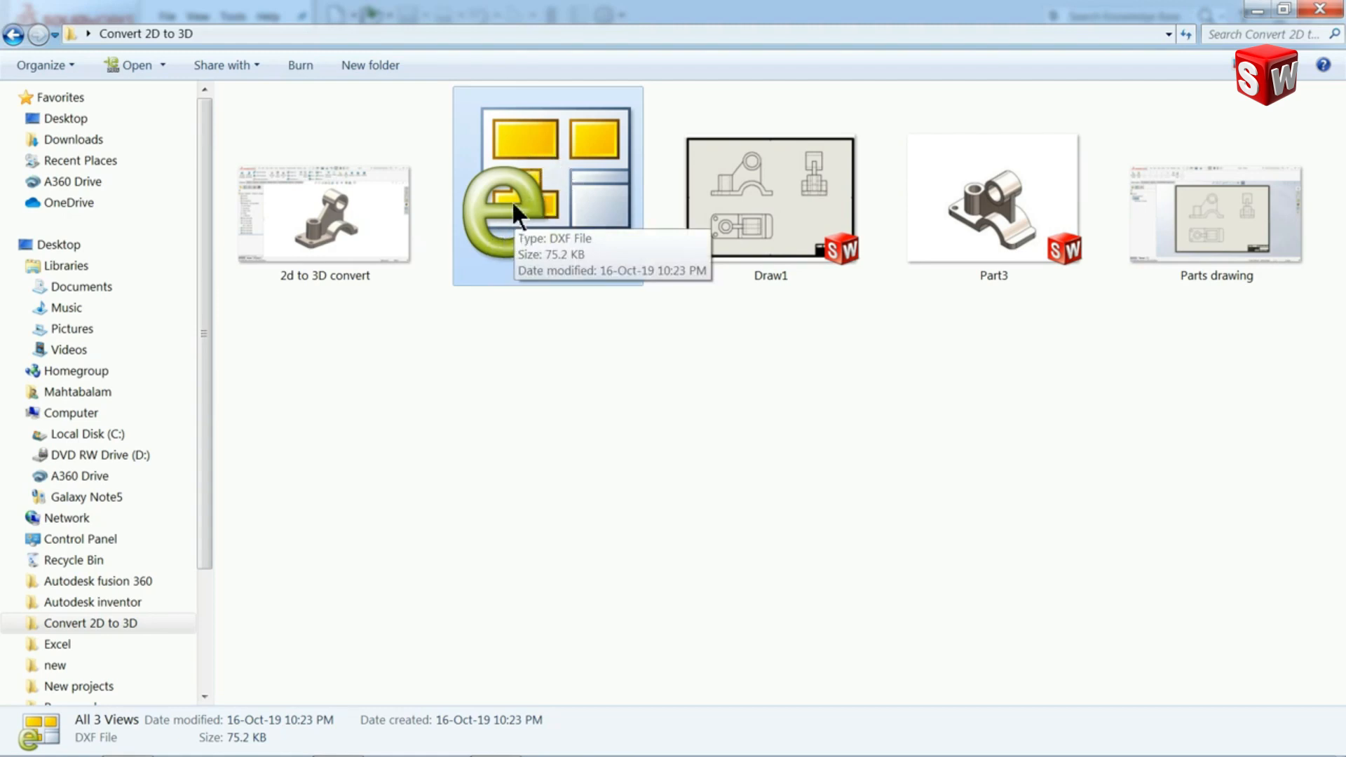
left_click_drag(531, 199, 592, 494)
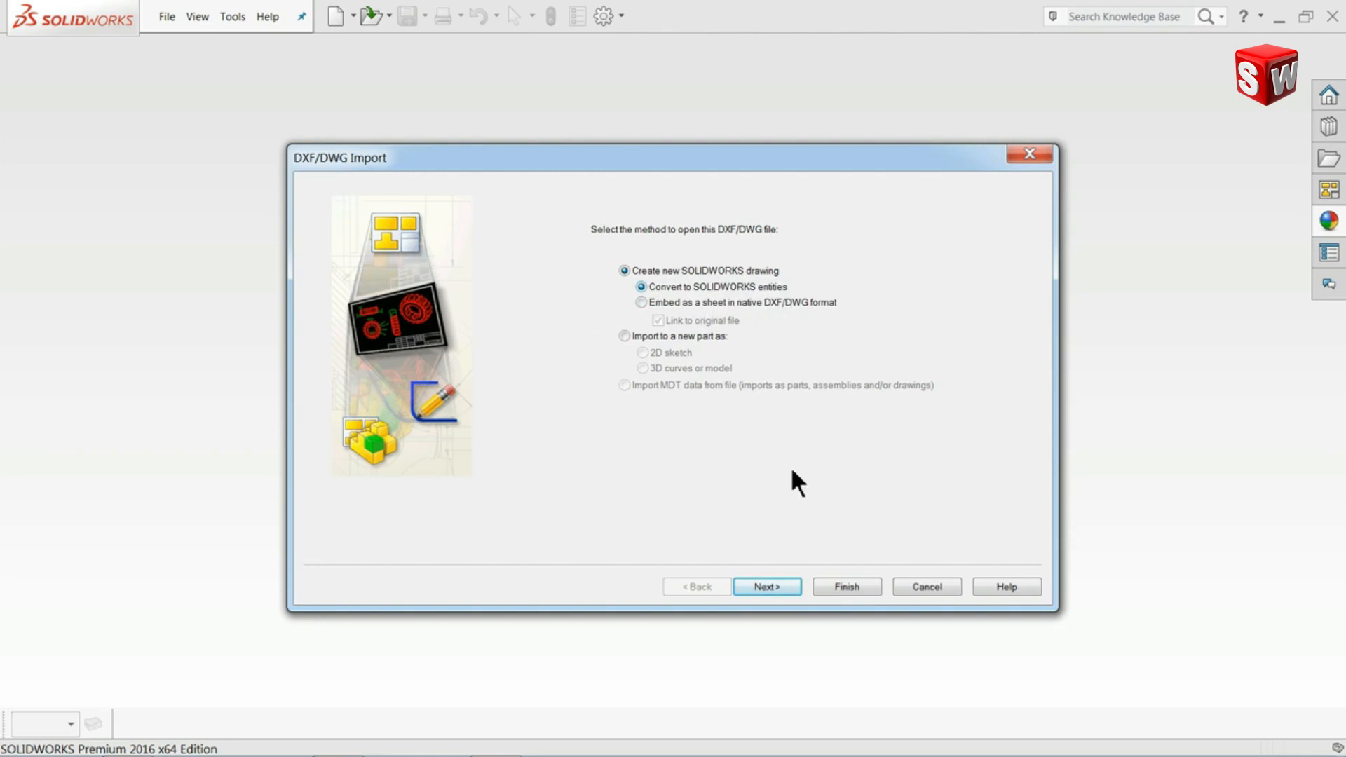
left_click(769, 587)
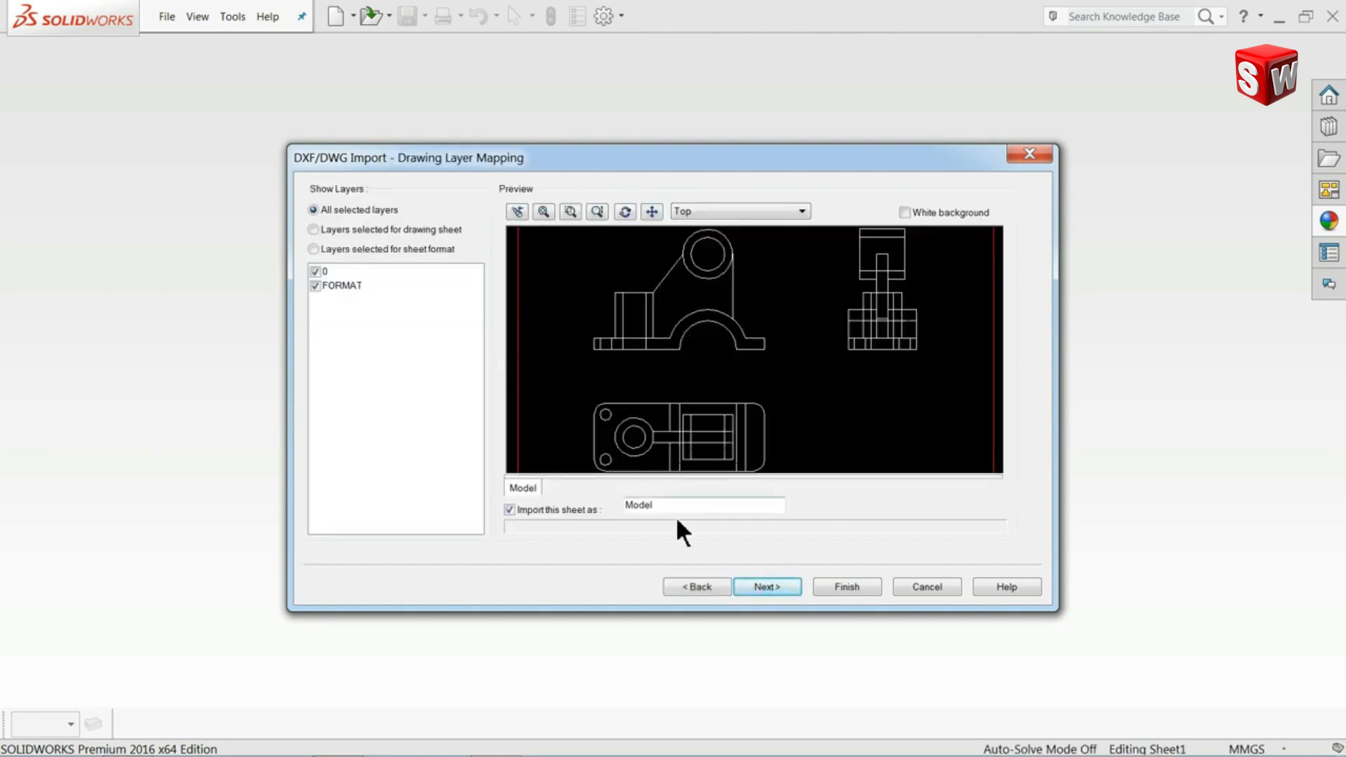
left_click(767, 588)
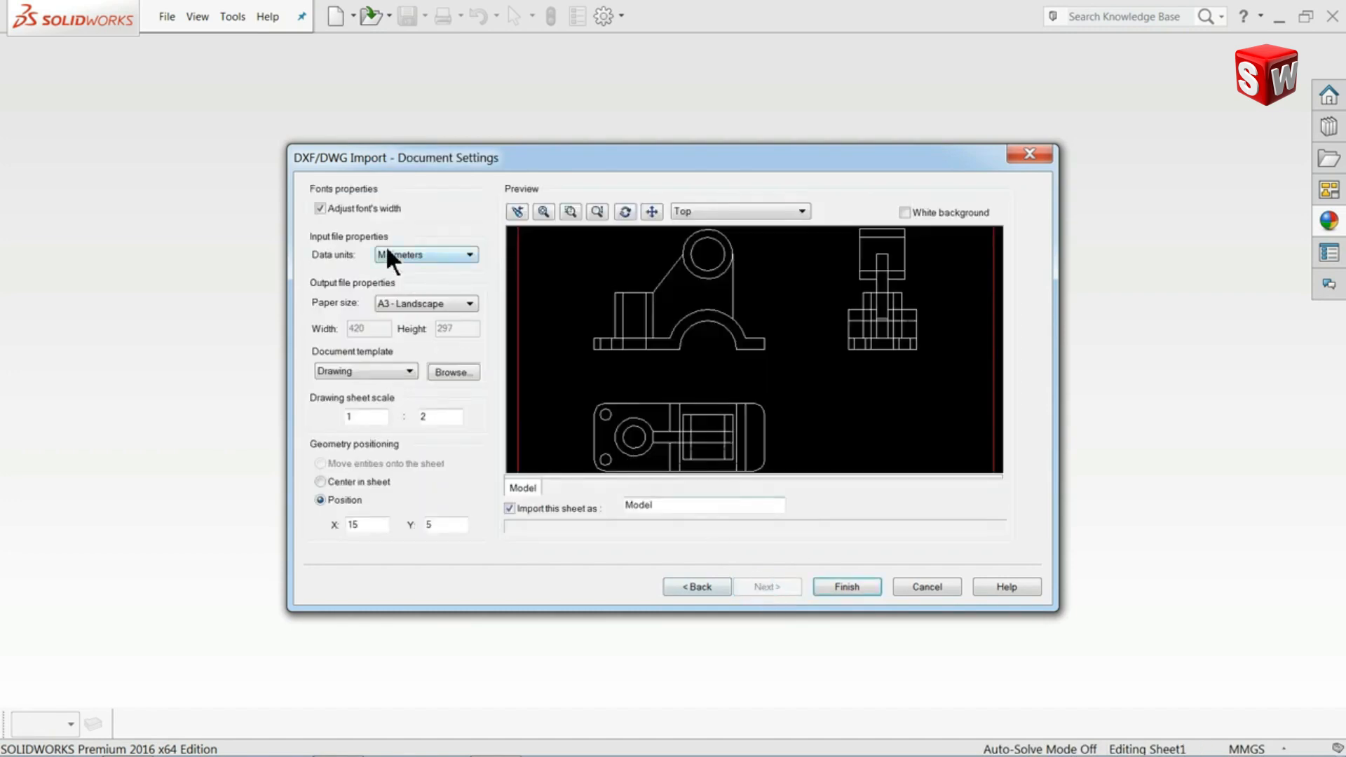
- Import the drawing with data units in millimeters, A1 - Landscape paper size and a 1:1 sheet scale
left_click(429, 256)
left_click(425, 258)
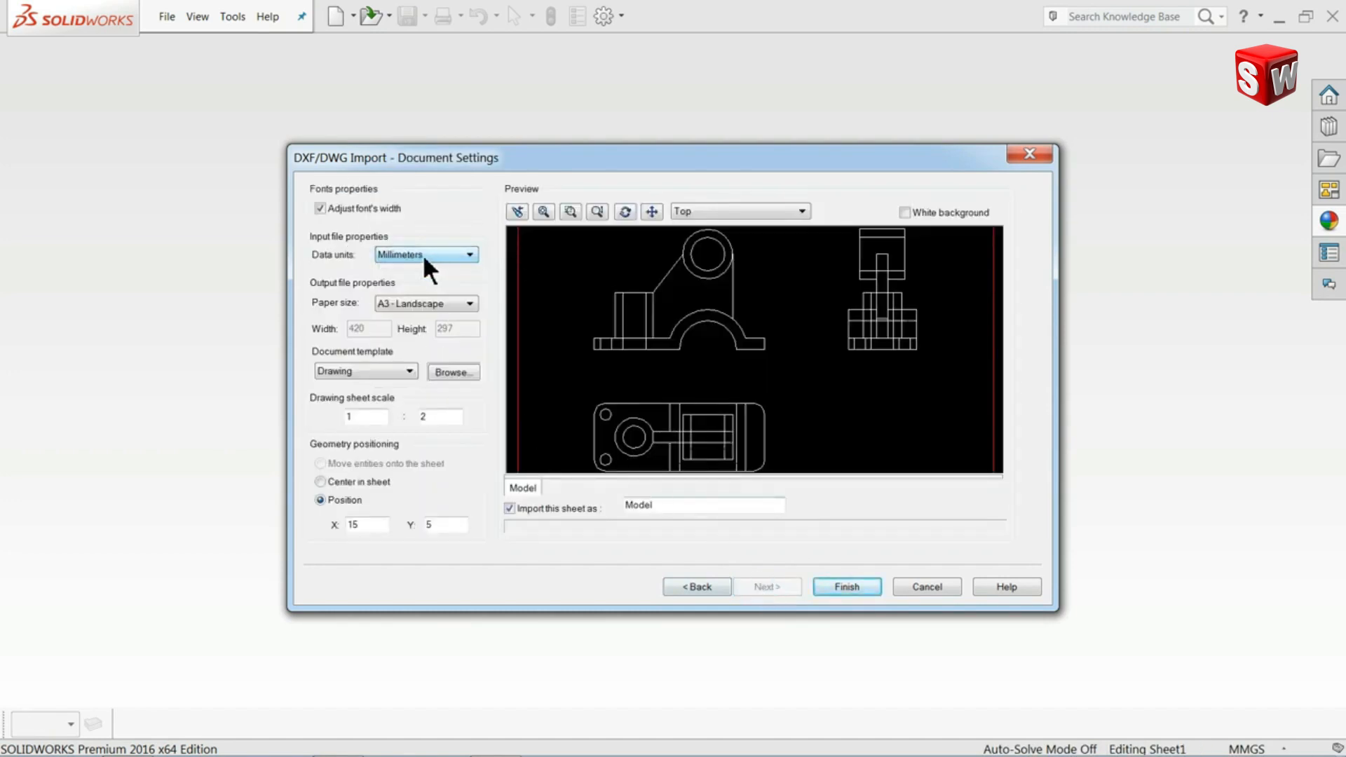
left_click(429, 305)
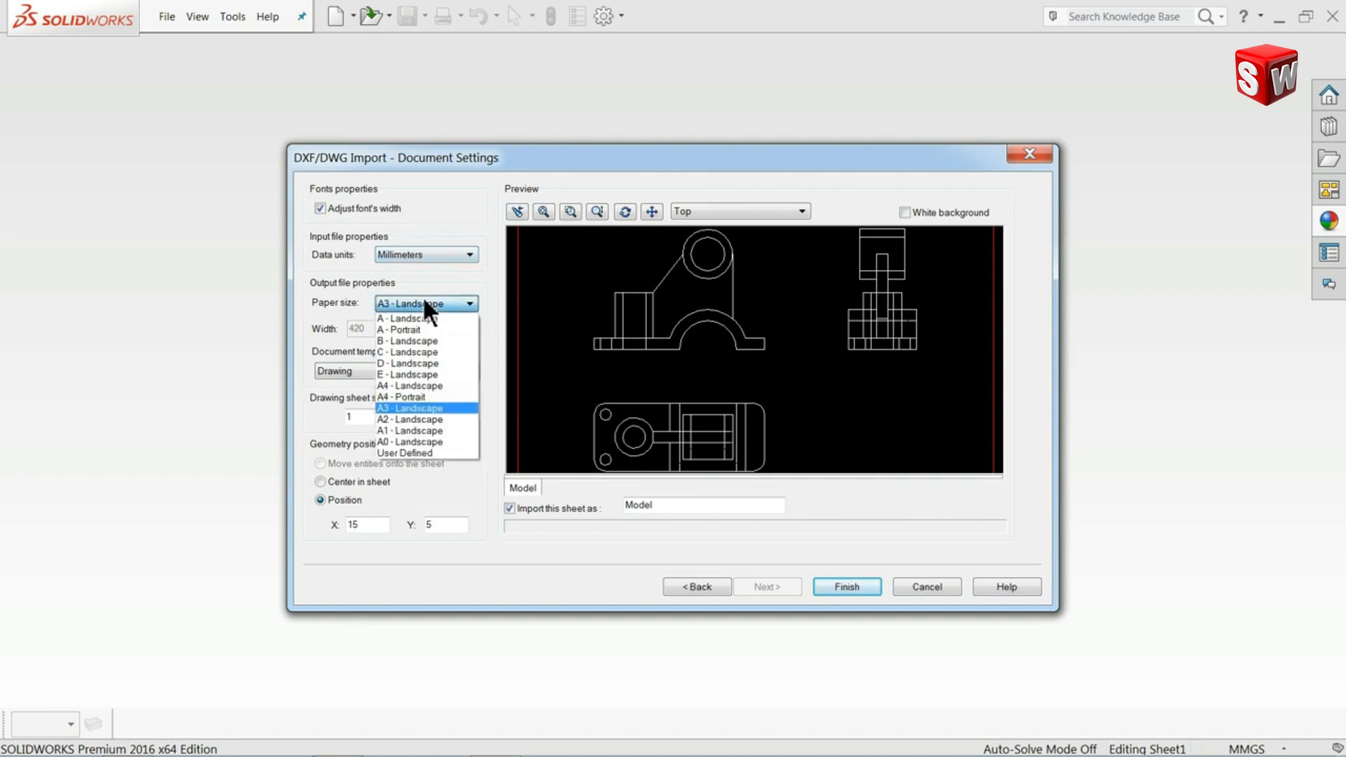
left_click(412, 431)
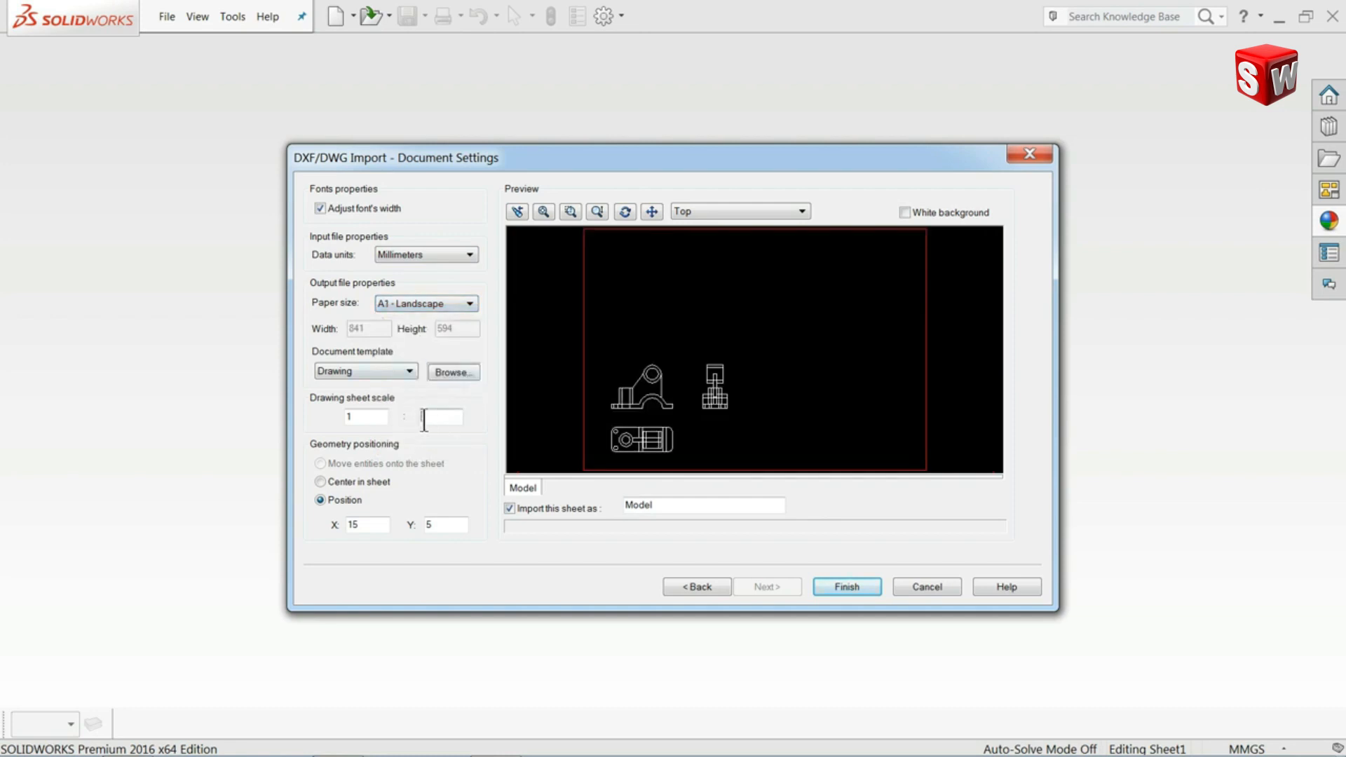
type("1")
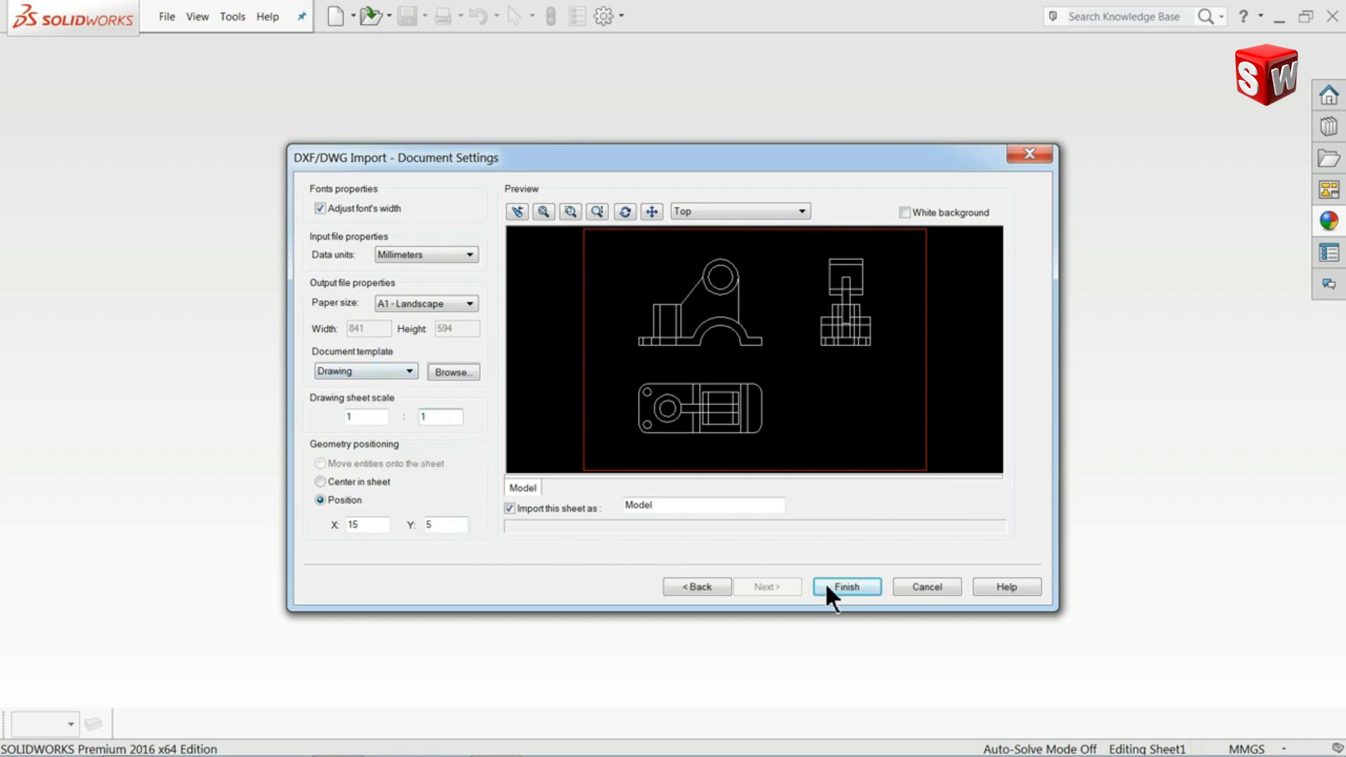
left_click(847, 586)
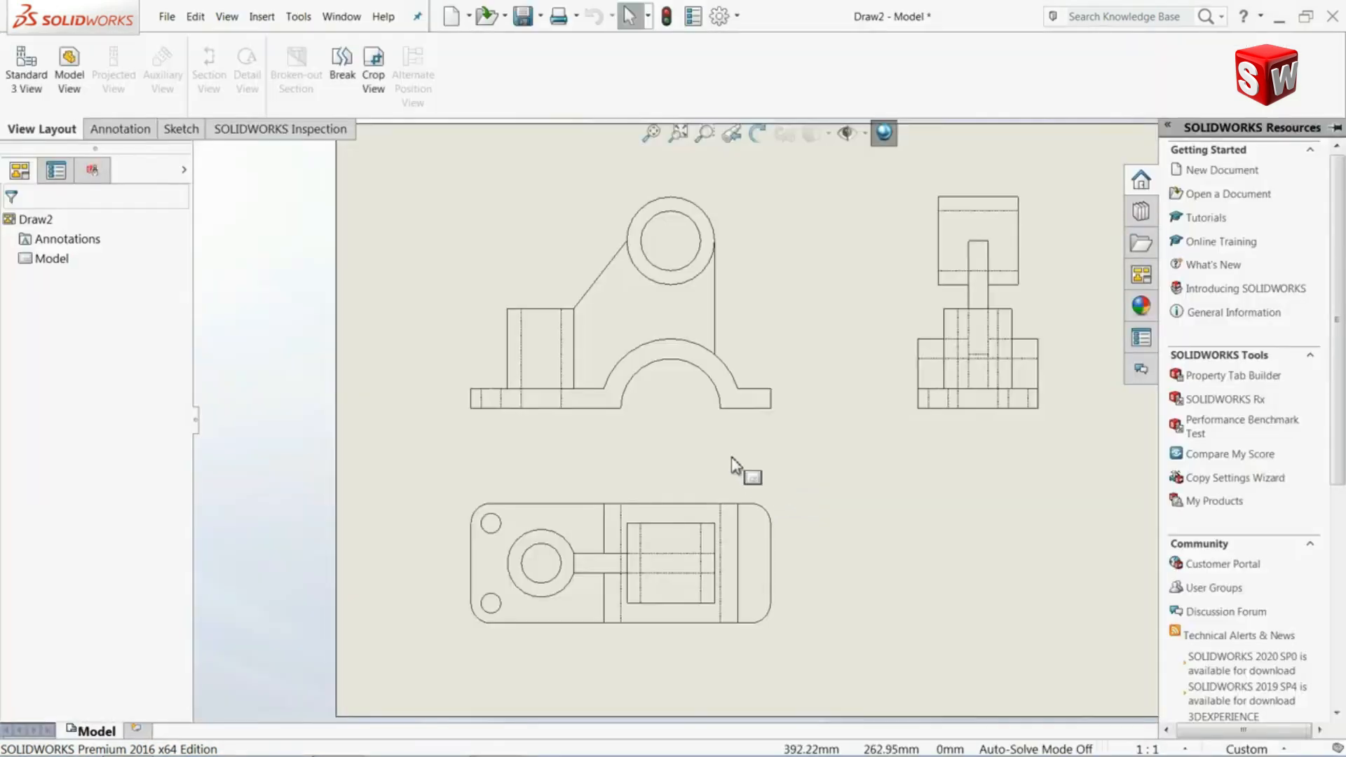
- Select and copy all entities of the front view in the imported drawing
key("f")
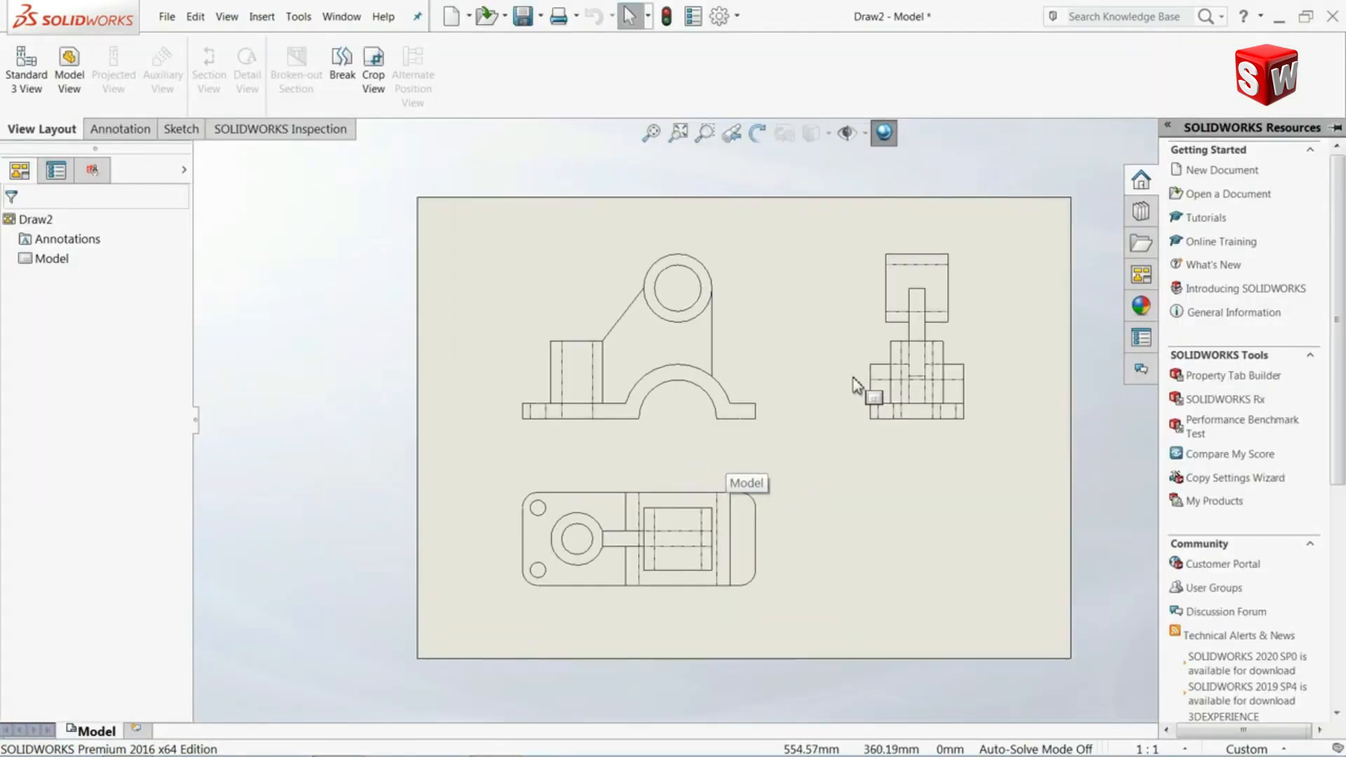
scroll(851, 391, "down", 1)
scroll(787, 456, "down", 1)
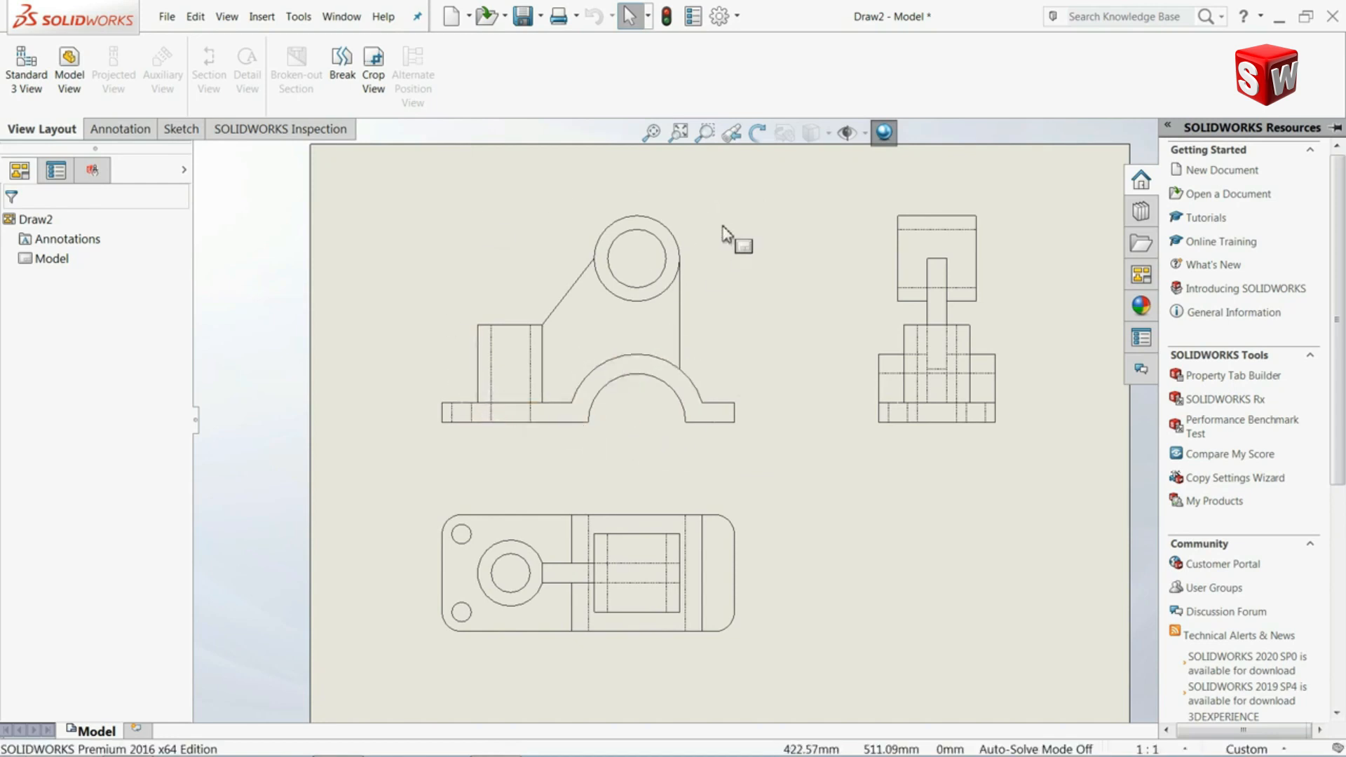
left_click_drag(764, 186, 412, 443)
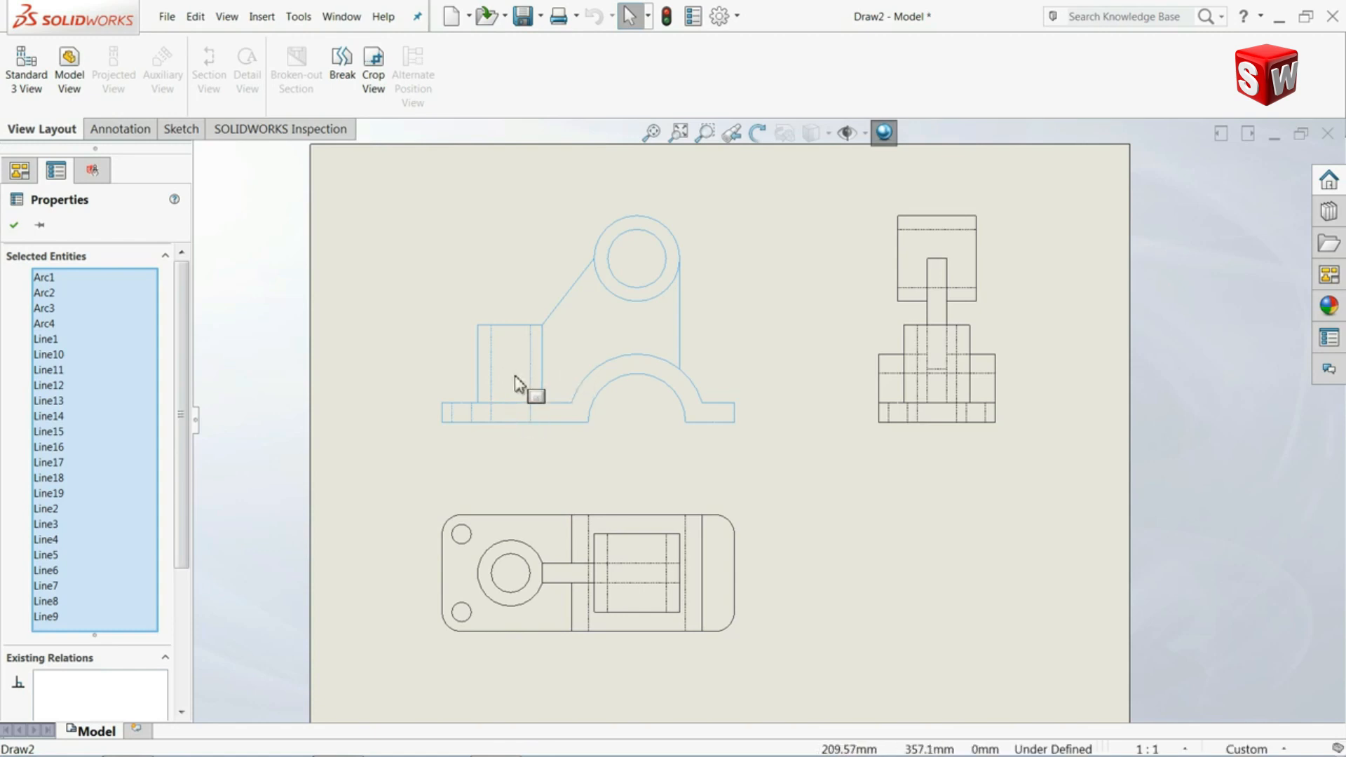
- Create a new part document and set its scene background to plain white
left_click(166, 15)
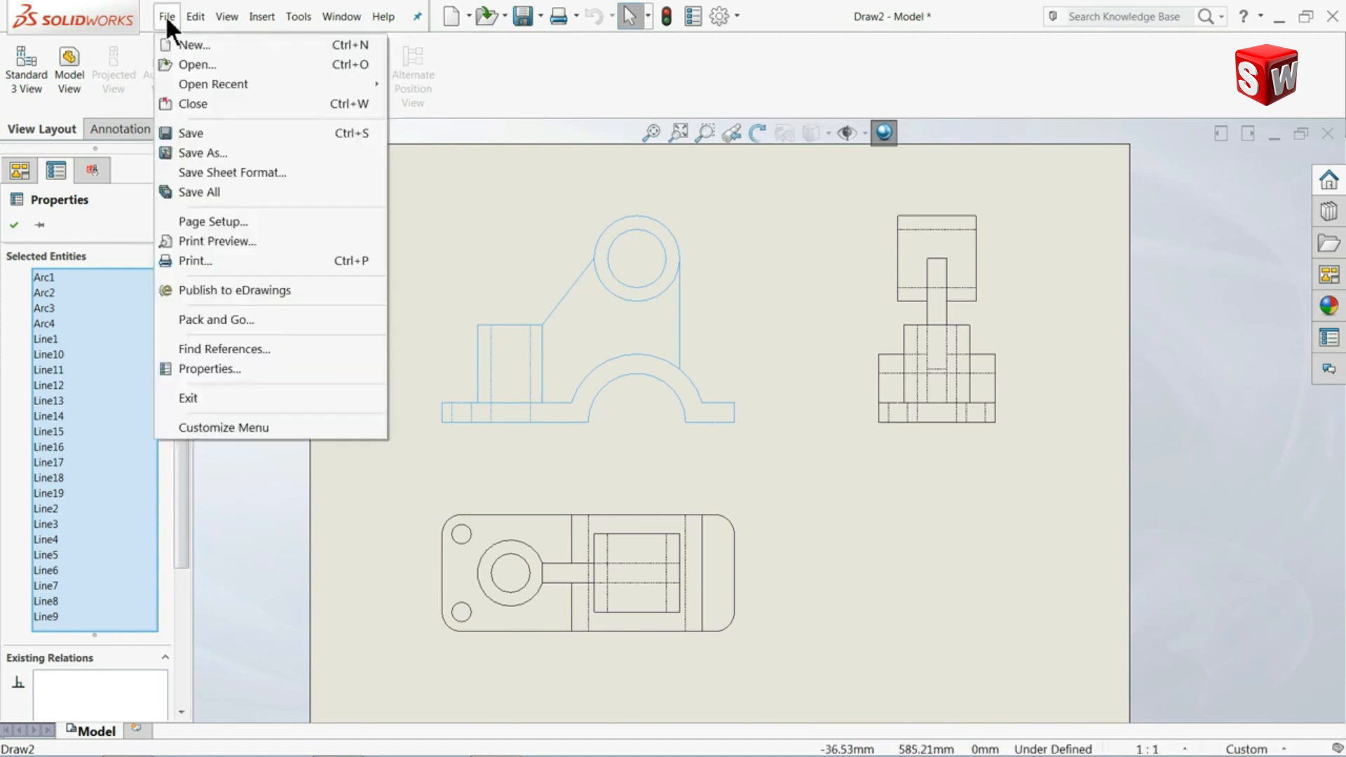
left_click(184, 46)
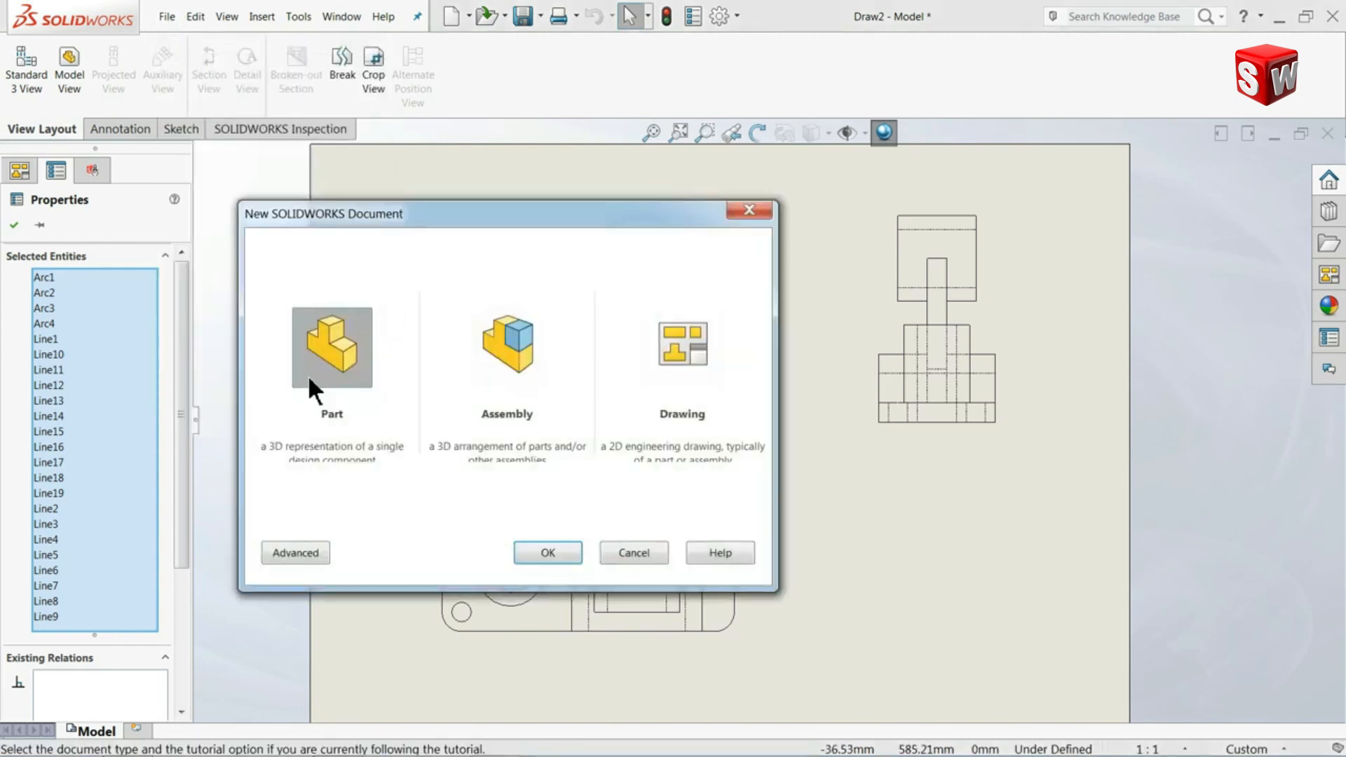
left_click(546, 554)
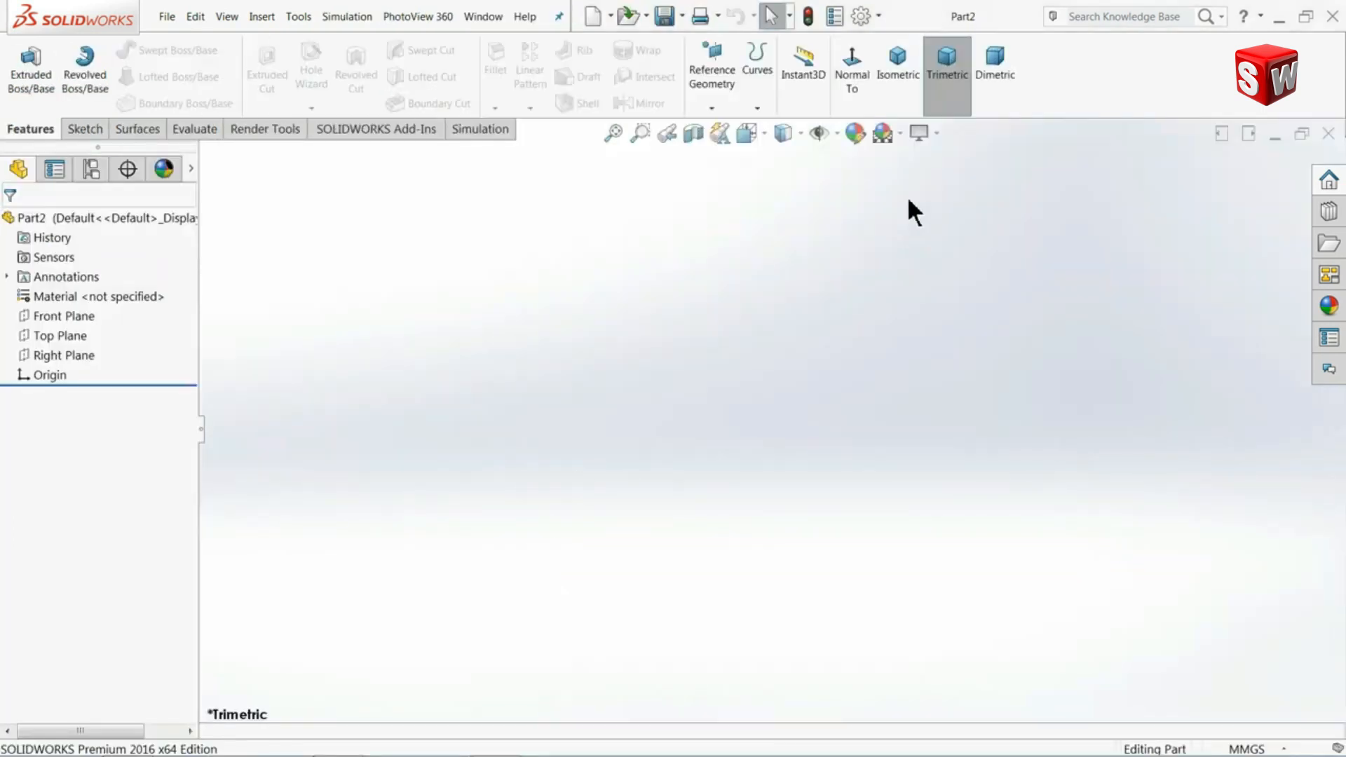
left_click(898, 133)
left_click(911, 41)
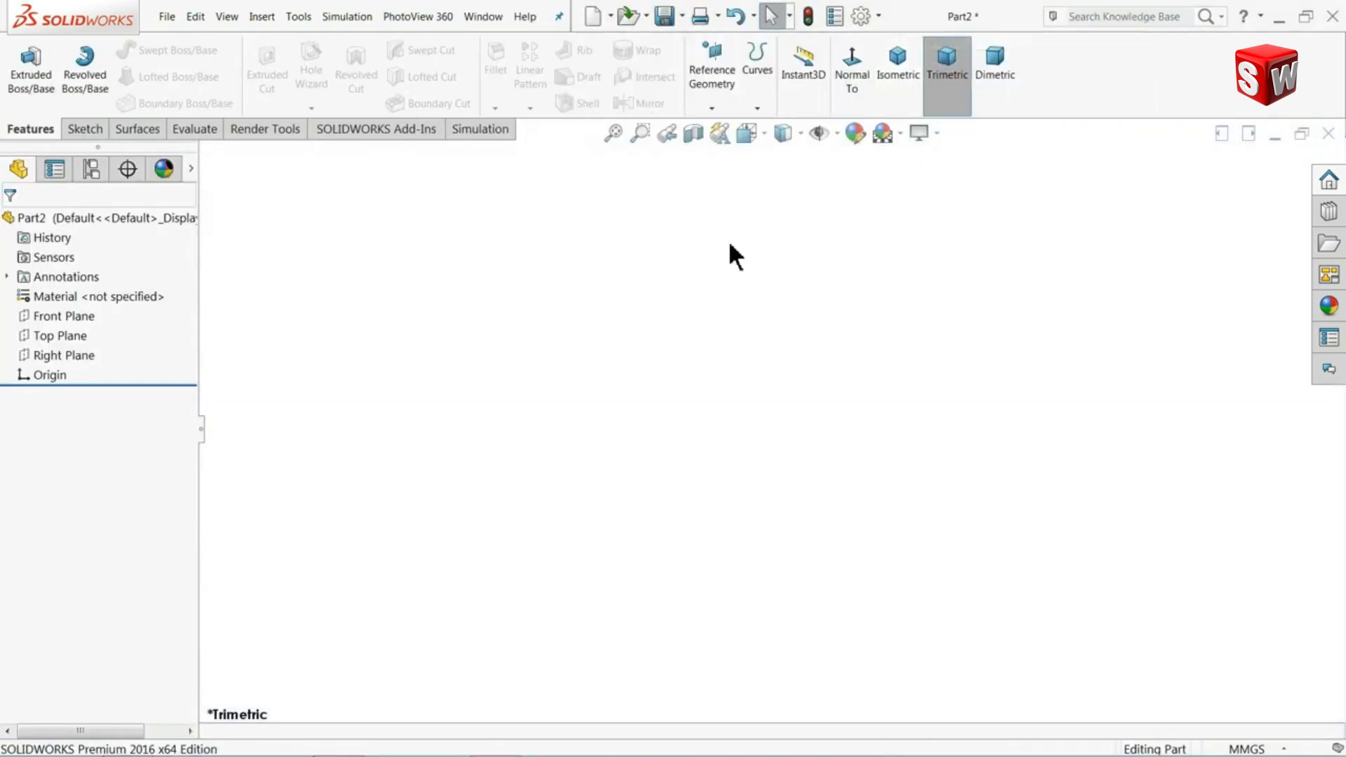
- Show the Front, Top and Right planes in the new part
left_click_drag(99, 340, 77, 362)
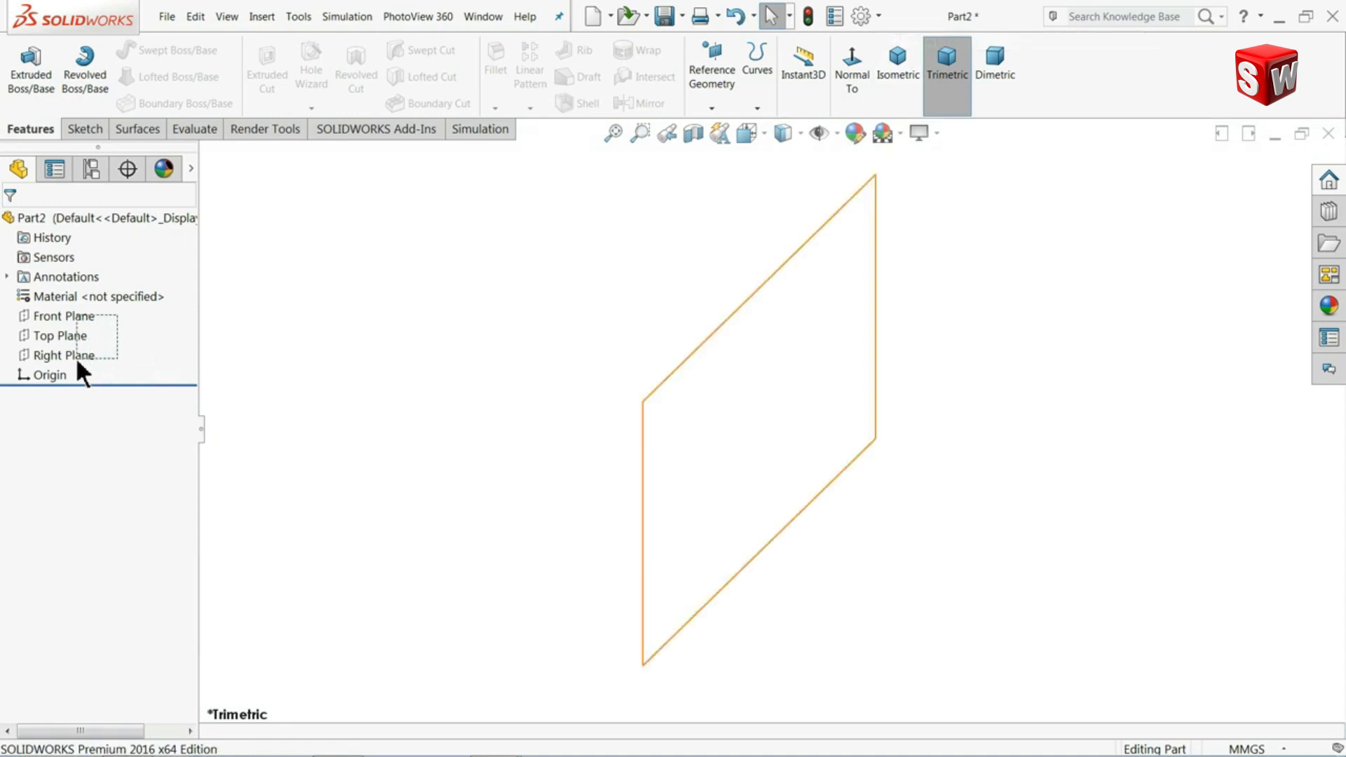
right_click(74, 356)
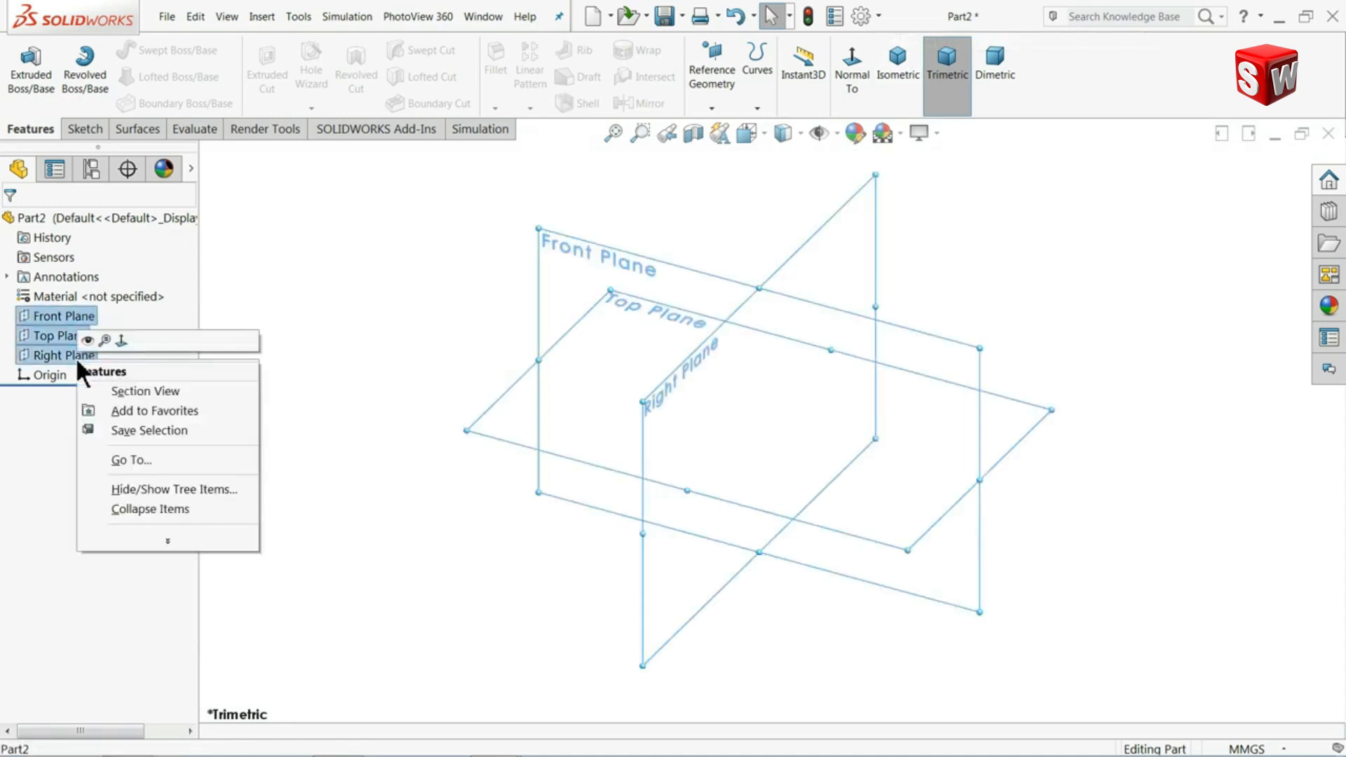
left_click(85, 342)
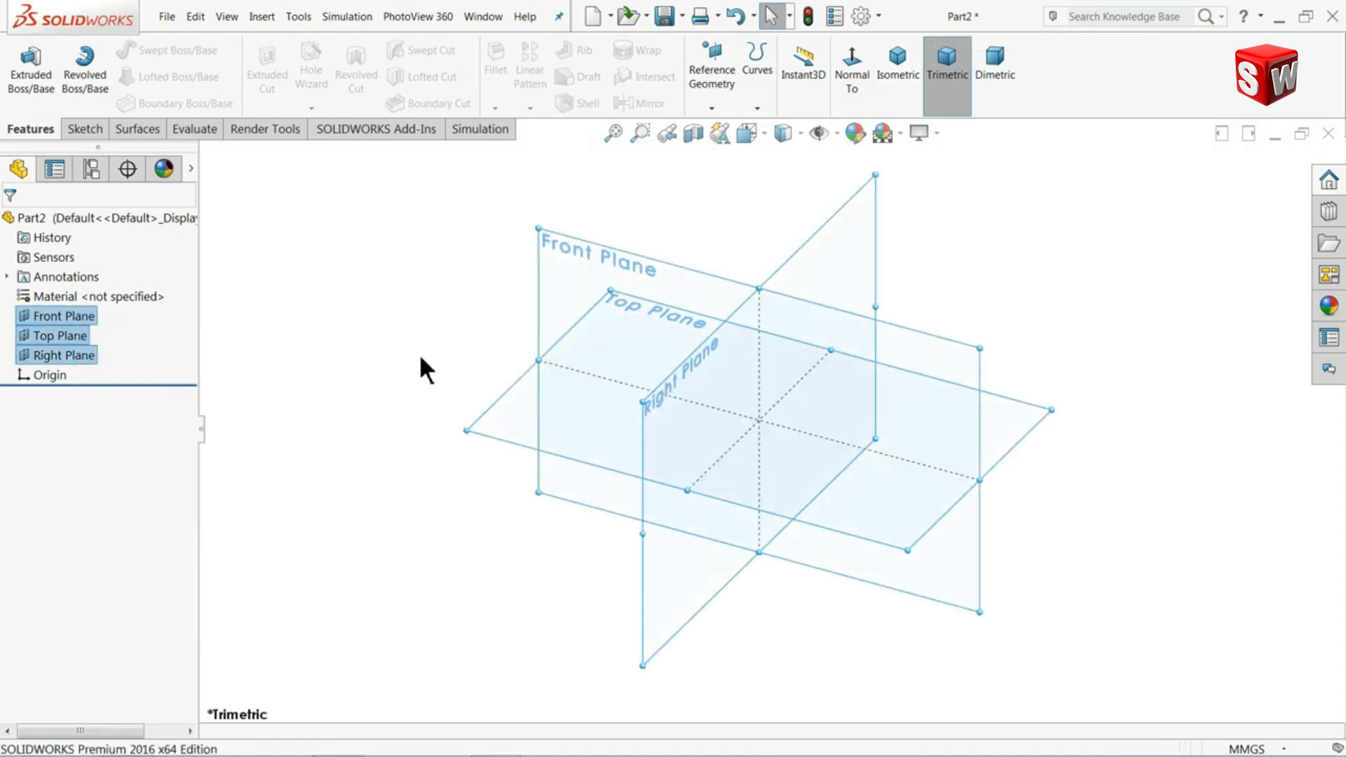
- Start a sketch on the Front Plane and paste the copied front view into it
left_click(583, 260)
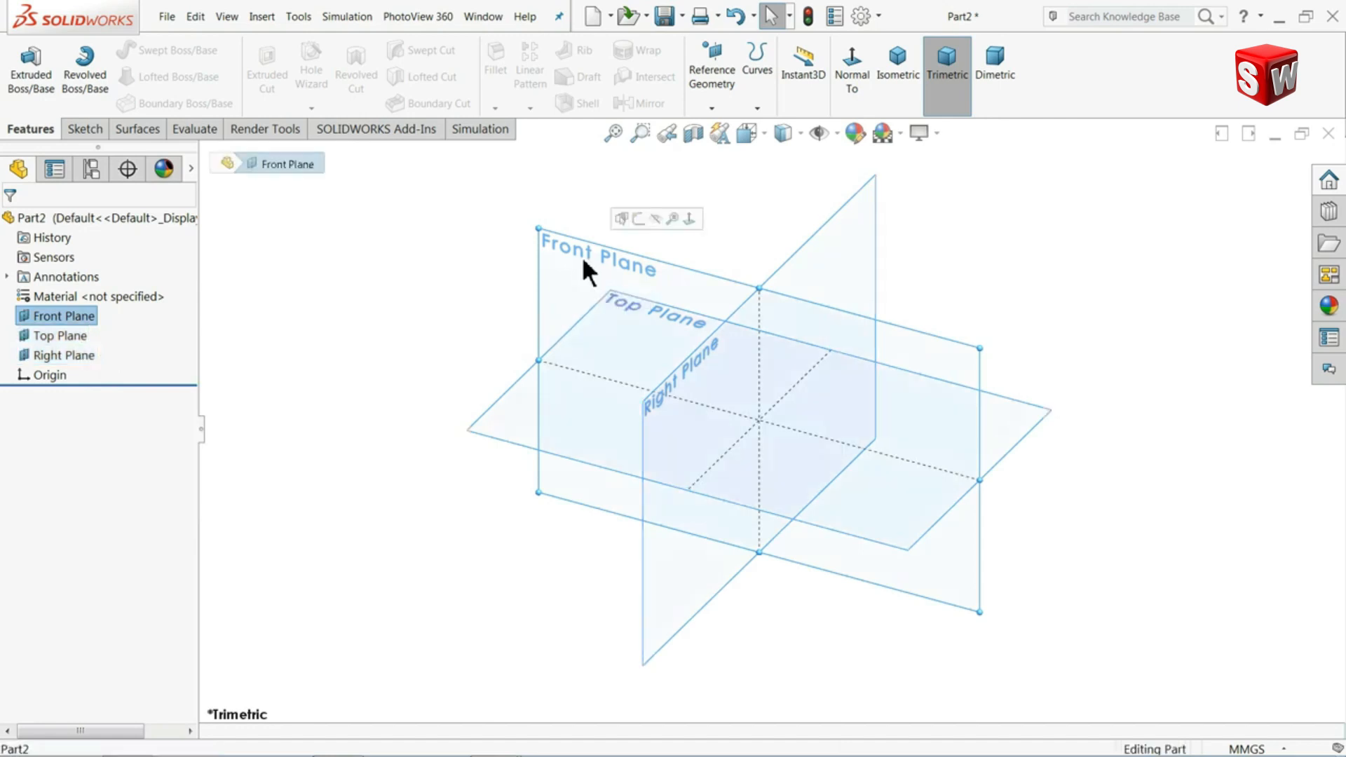
left_click(637, 219)
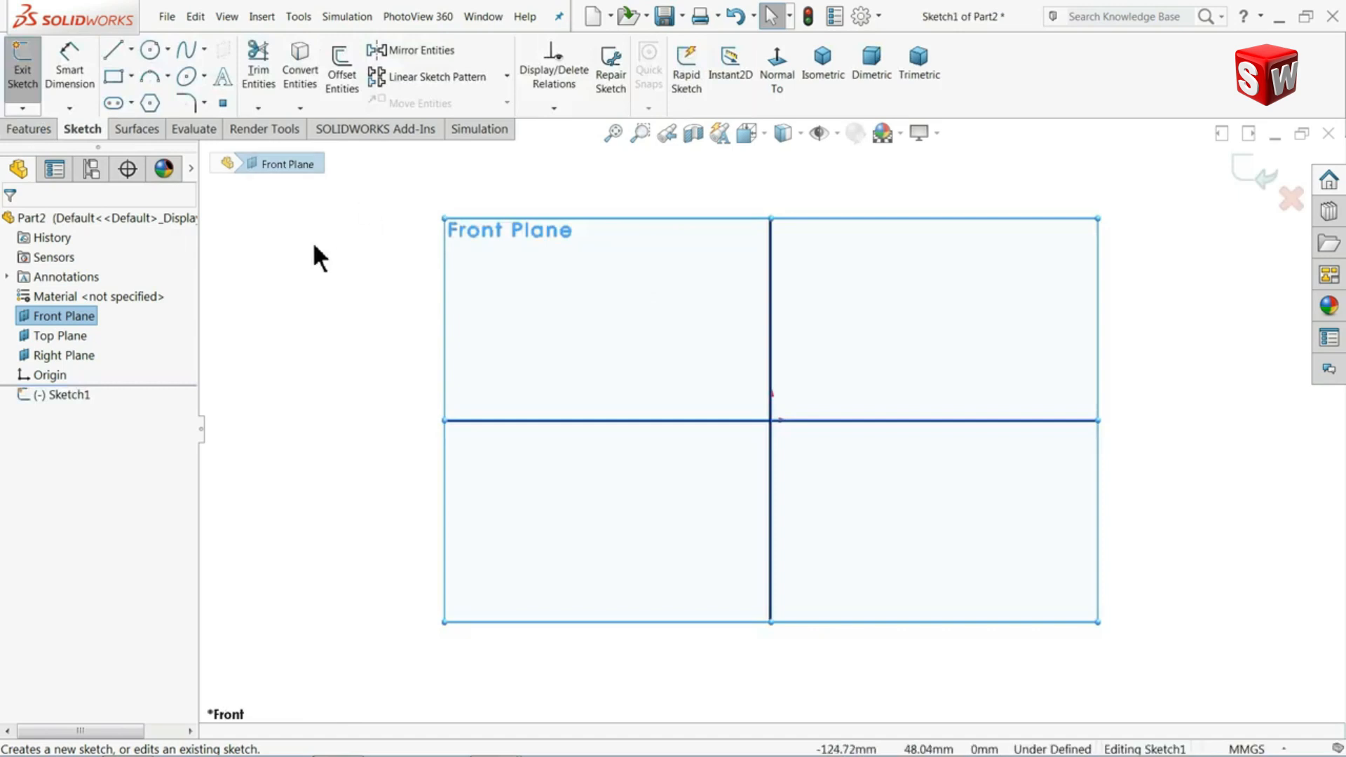
left_click(302, 261)
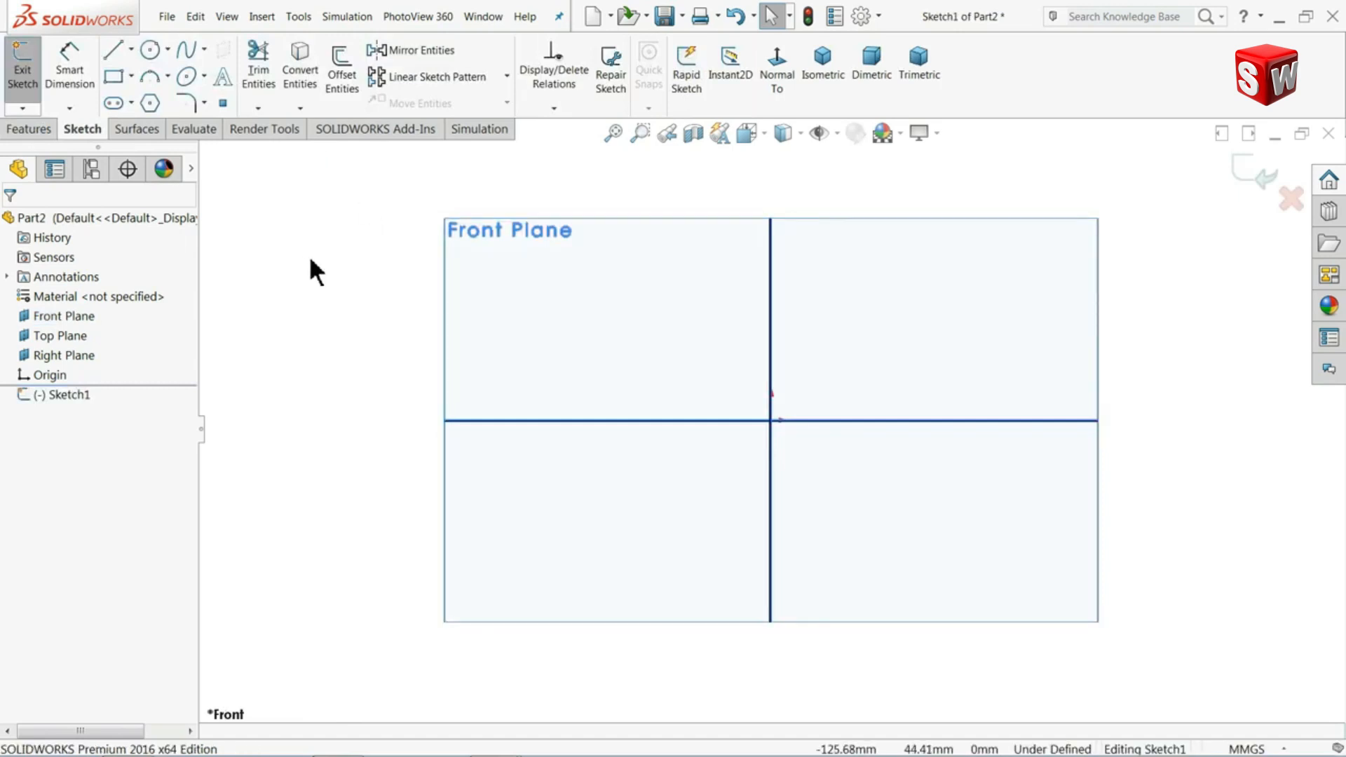
key("ctrl+v")
scroll(589, 357, "up", 5)
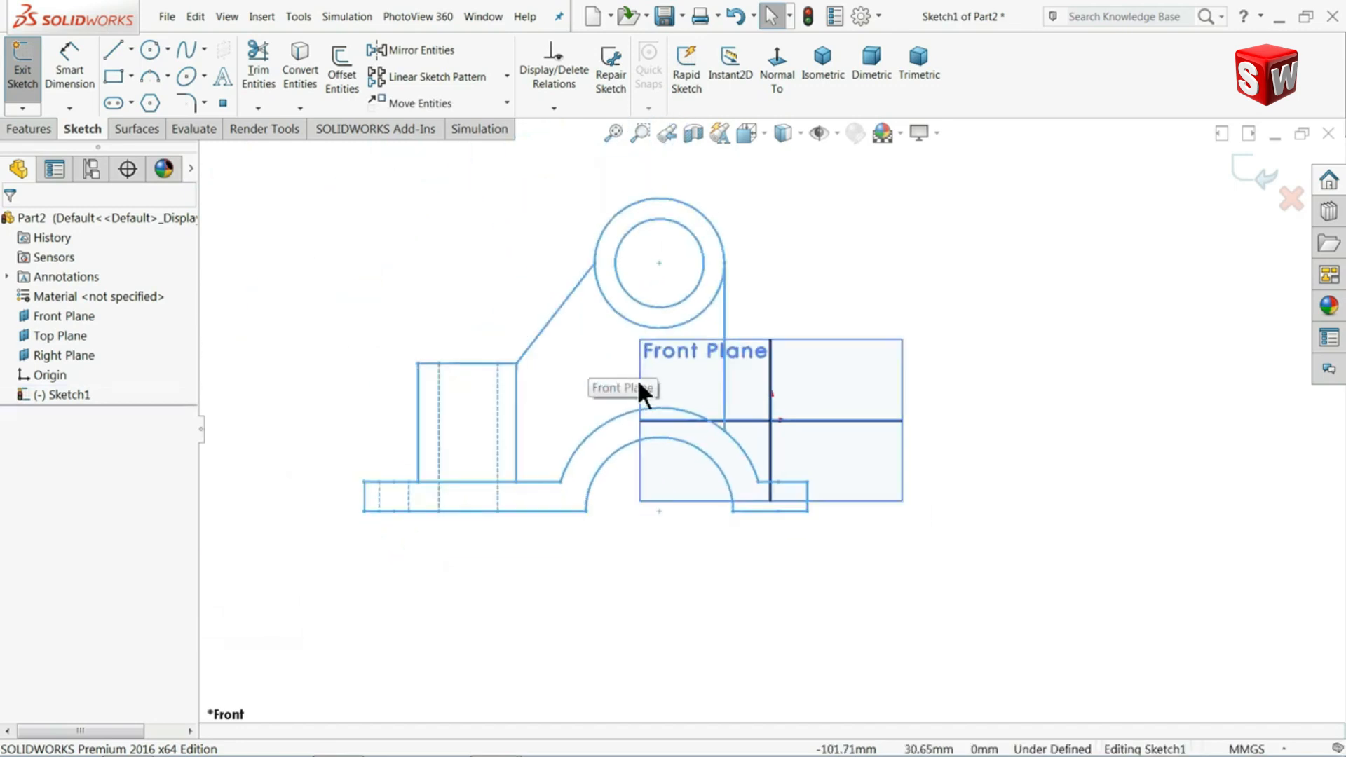
scroll(636, 342, "down", 1)
scroll(870, 225, "up", 1)
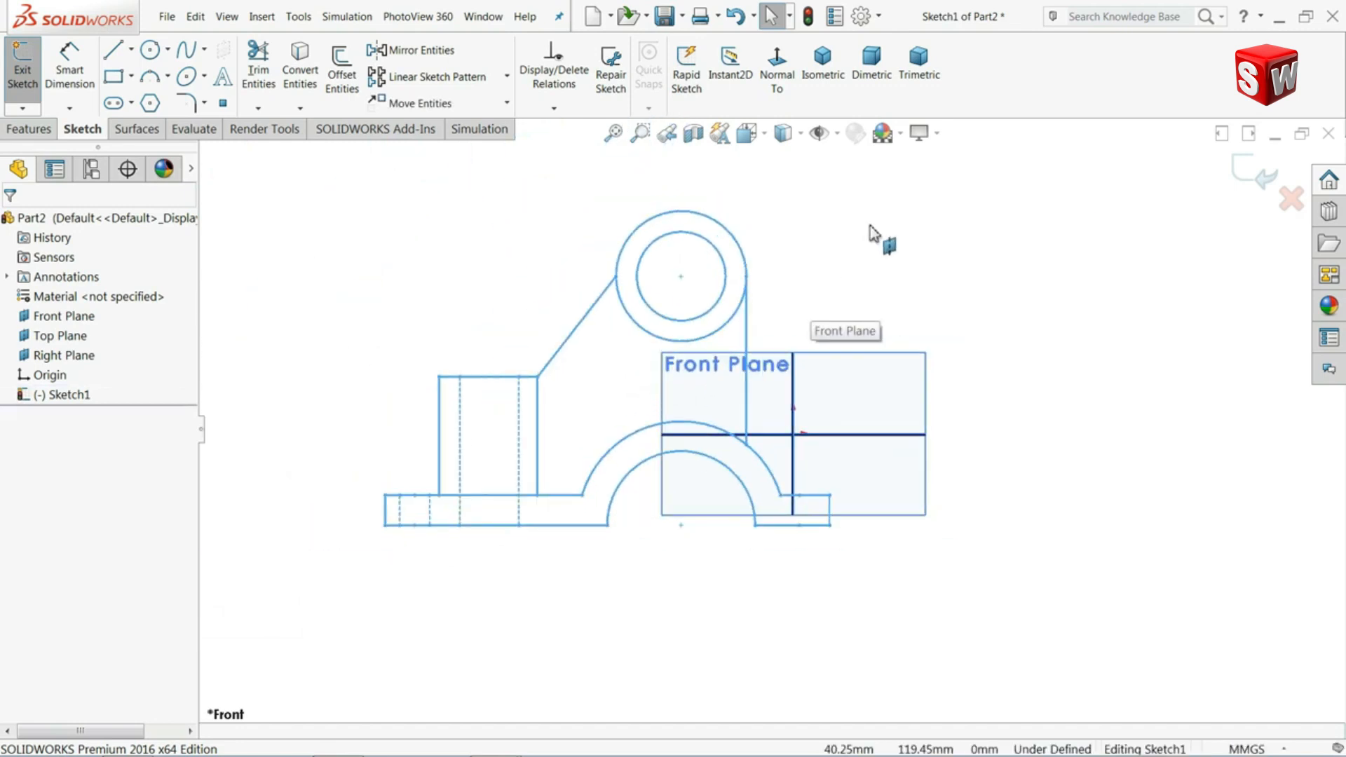
- Move the pasted front view from the centre of its base arcs to the origin and exit the sketch
left_click(419, 103)
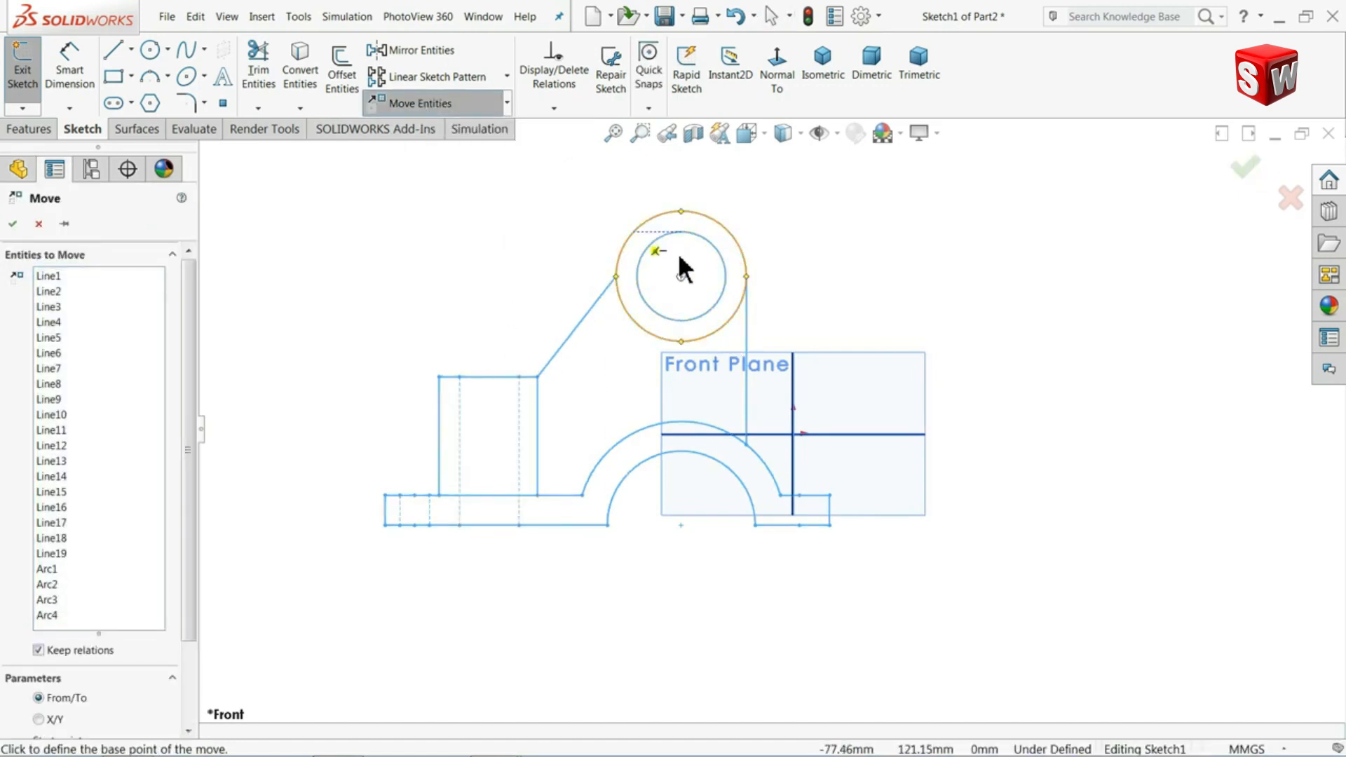
left_click(680, 524)
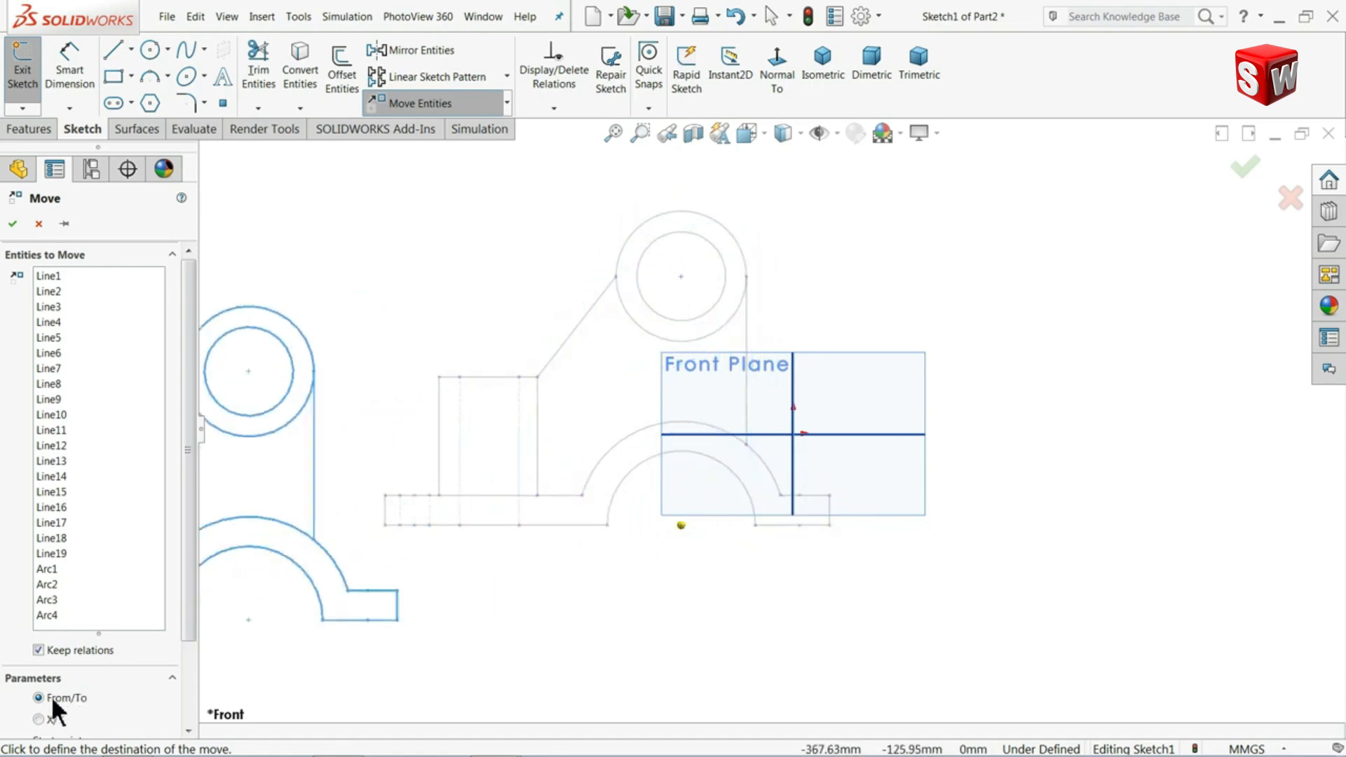
left_click_drag(187, 626, 183, 704)
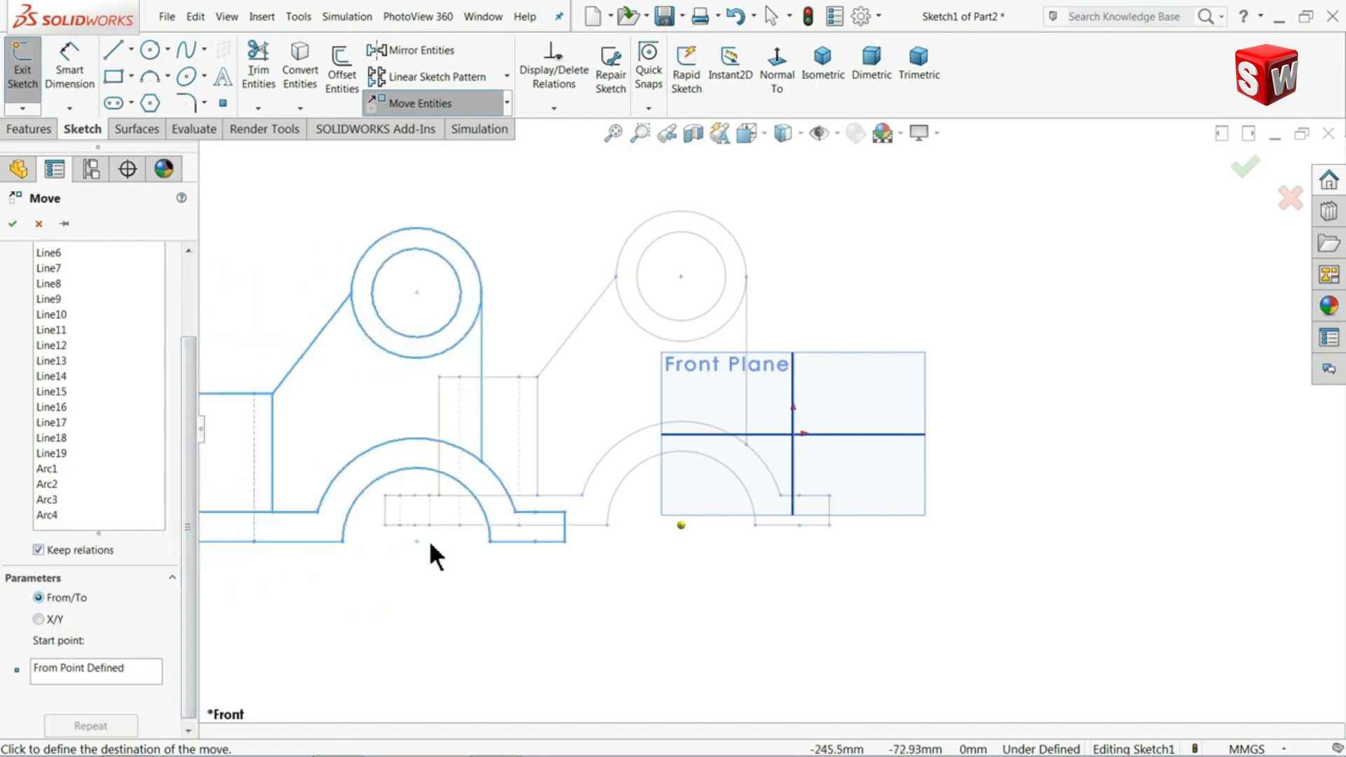
scroll(792, 431, "down", 5)
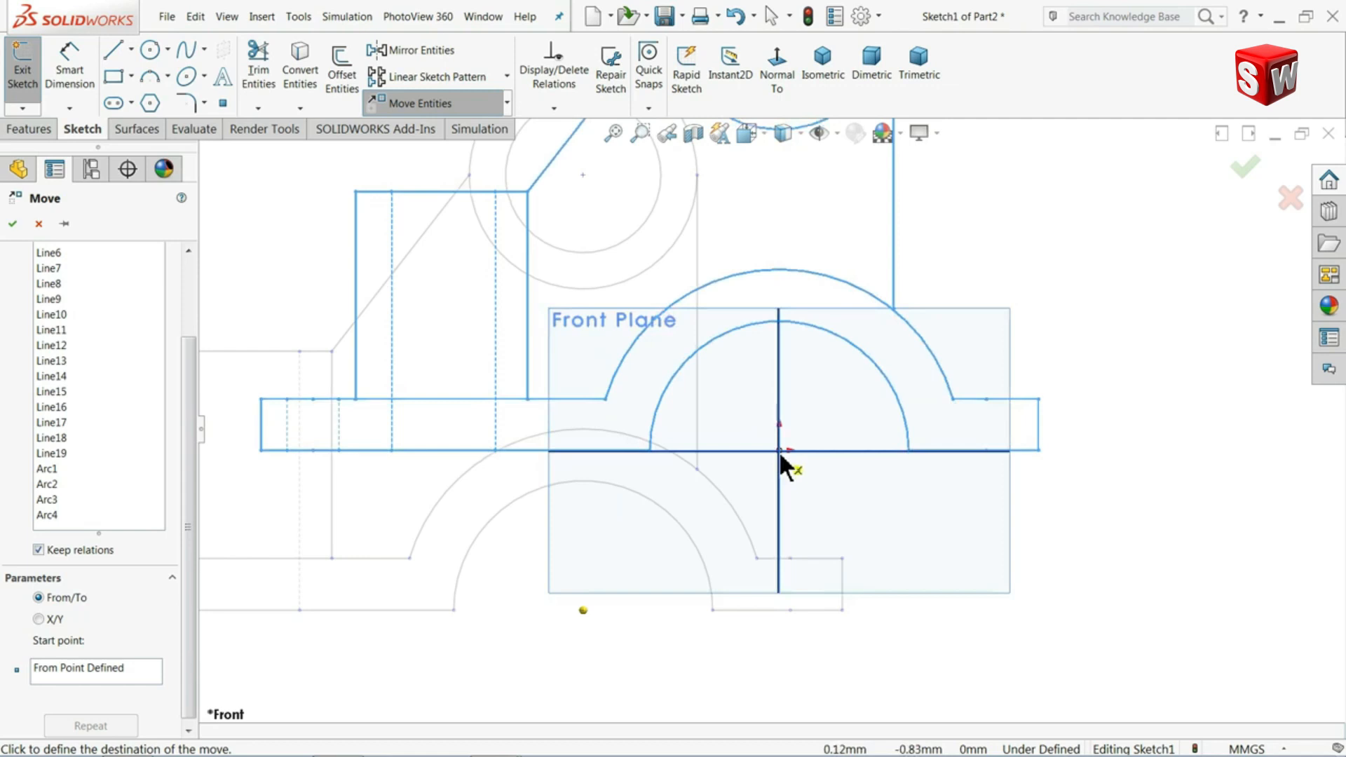
left_click(780, 455)
scroll(850, 496, "up", 8)
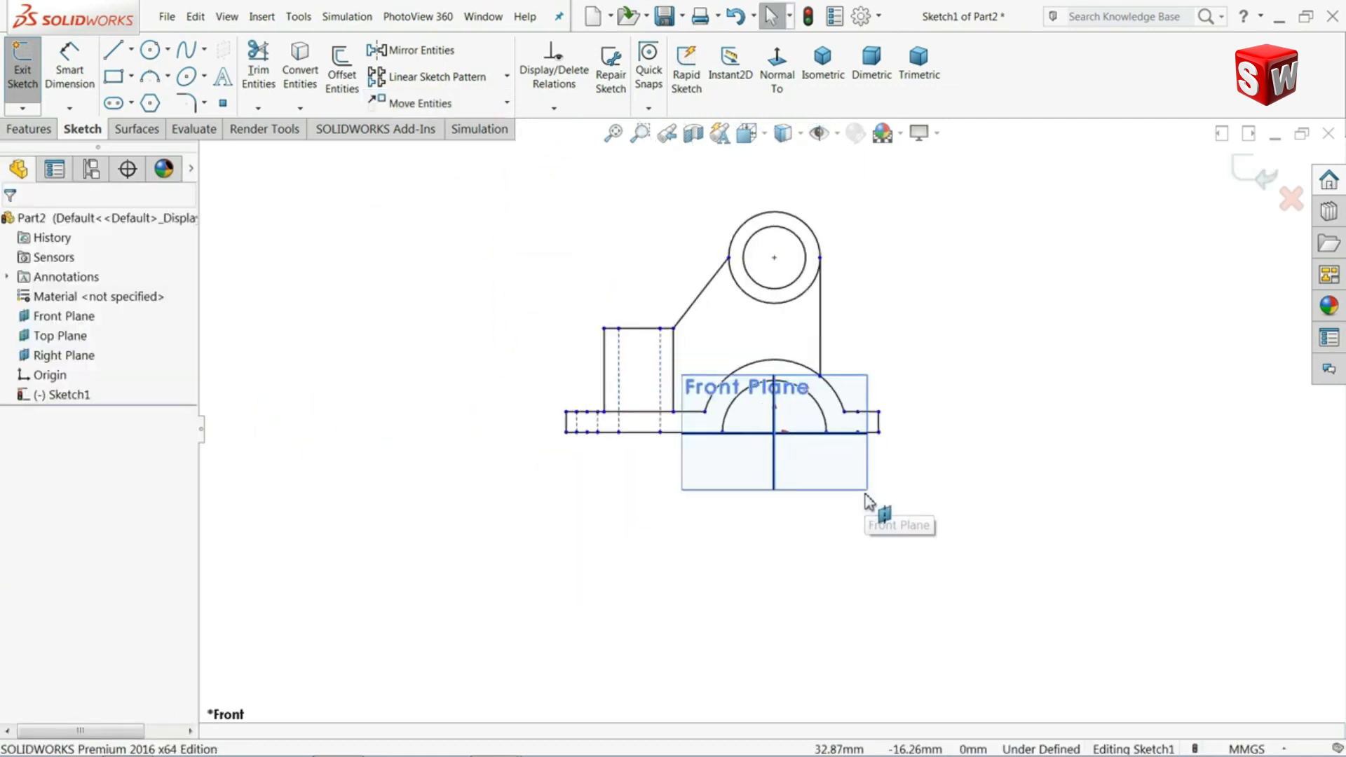
left_click(1258, 179)
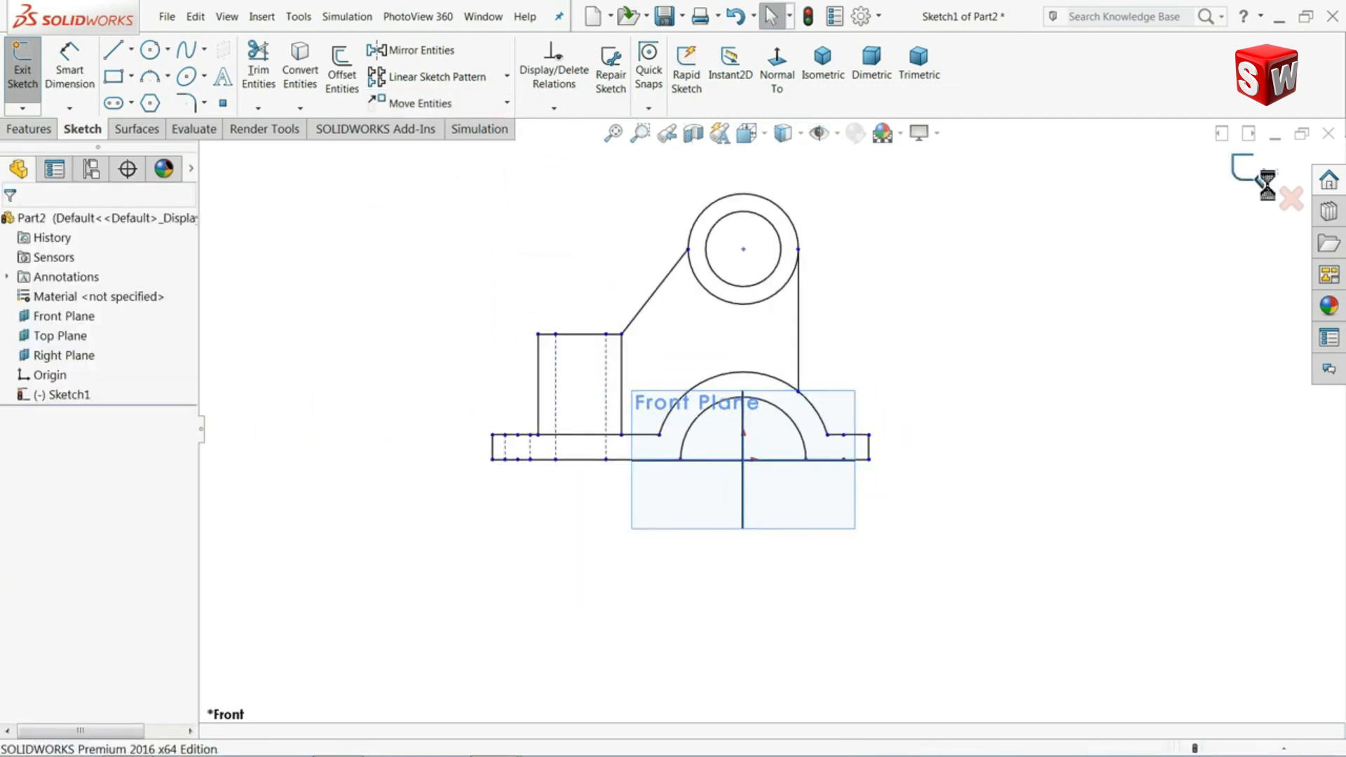
mouse_move(946, 313)
middle_mouse_down()
mouse_move(982, 411)
mouse_move(1018, 421)
mouse_move(1013, 430)
middle_mouse_up()
scroll(743, 346, "down", 3)
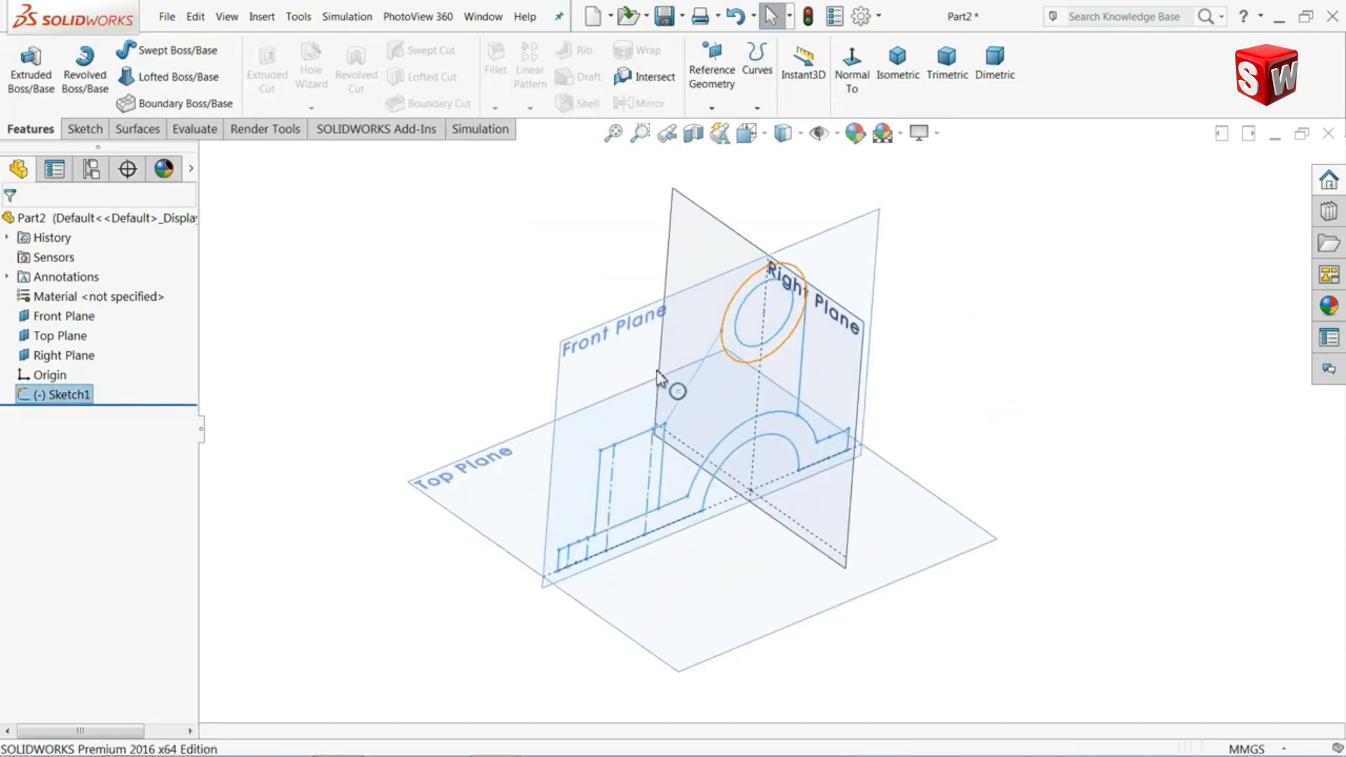
- Switch to the Draw2 drawing and copy all entities of the top view
middle_click_drag(661, 499, 662, 494)
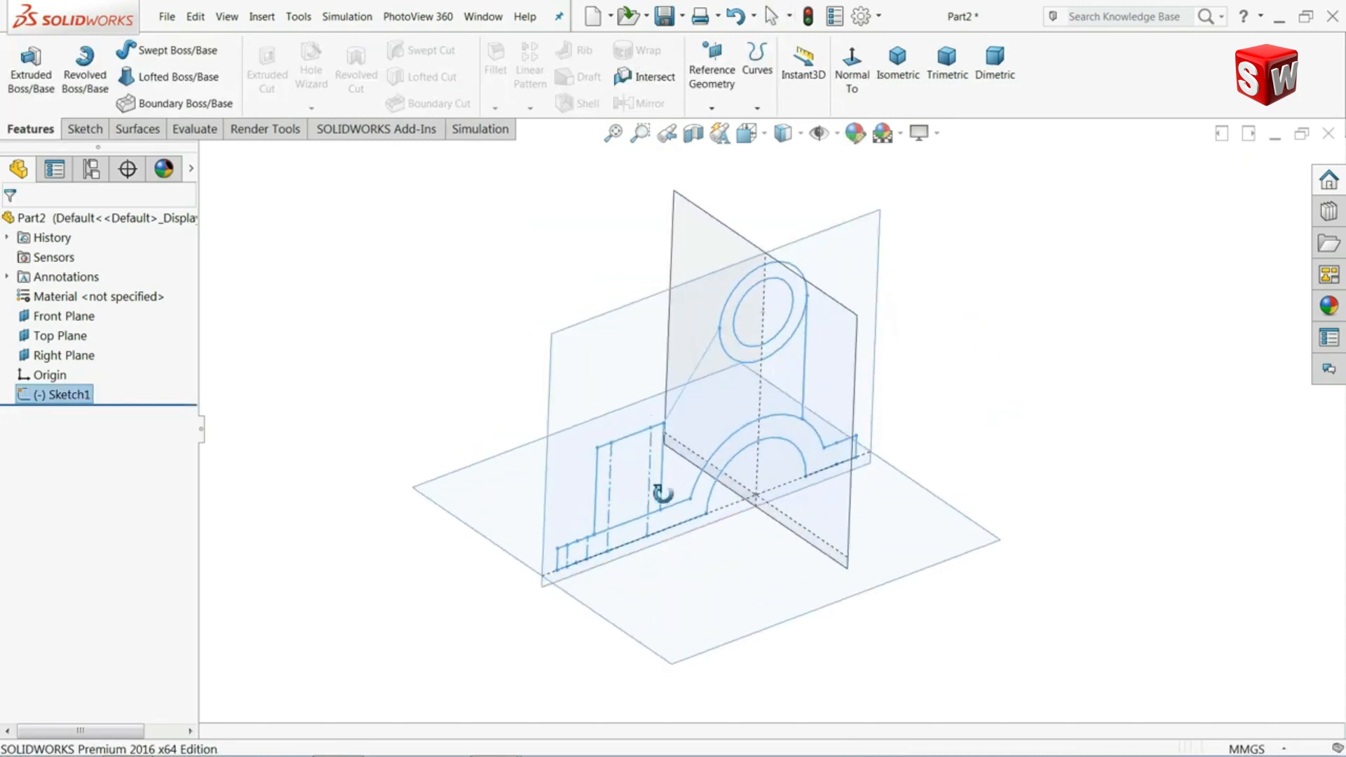
left_click(678, 597)
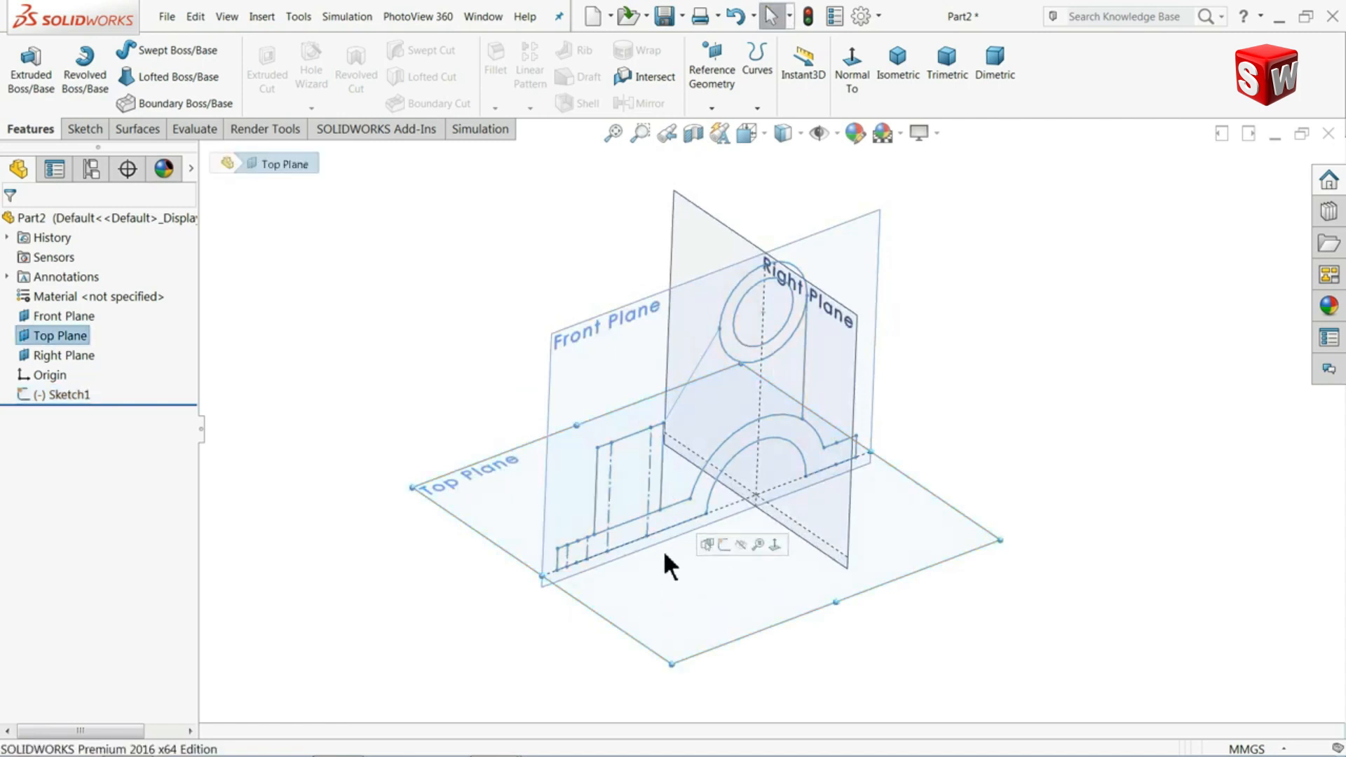
left_click(481, 21)
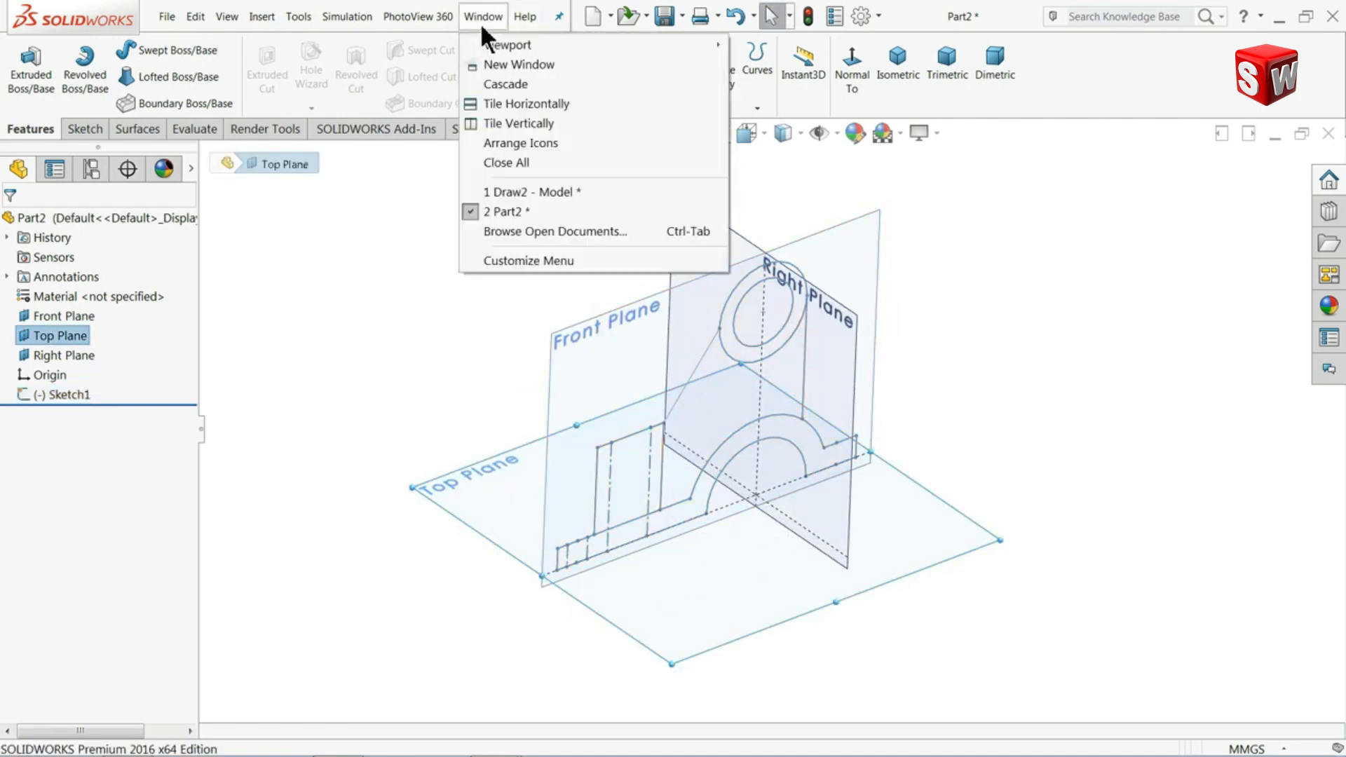
left_click(523, 196)
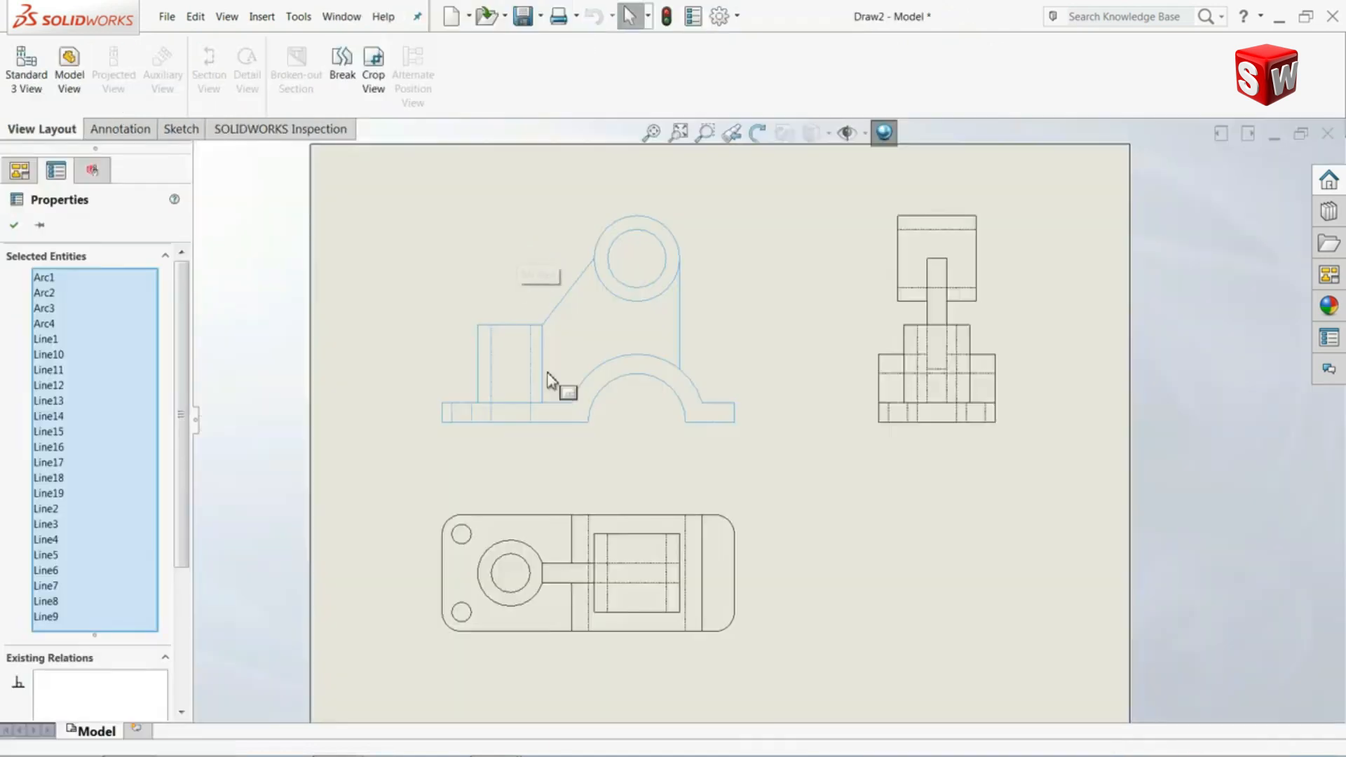
key("f")
mouse_move(770, 476)
left_mouse_down()
mouse_move(744, 590)
mouse_move(457, 622)
left_mouse_up()
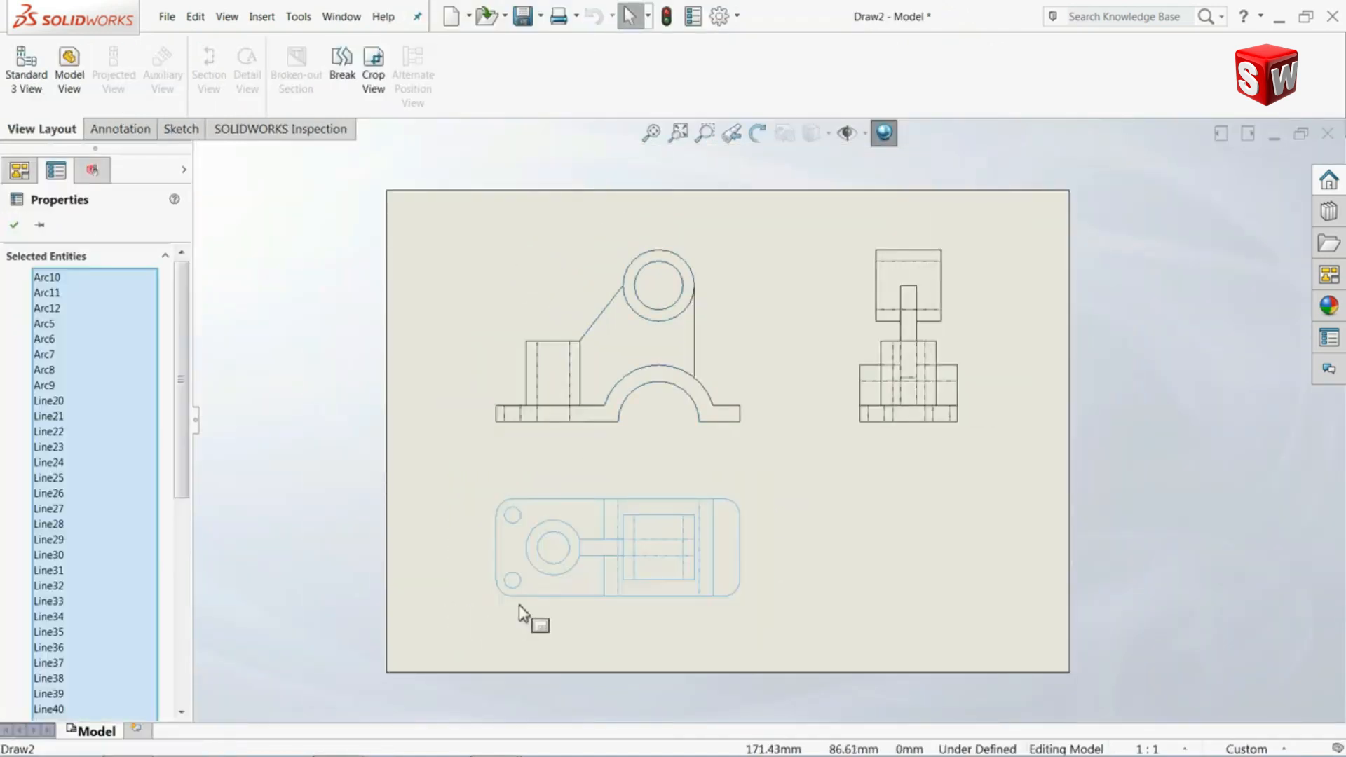
scroll(638, 577, "down", 3)
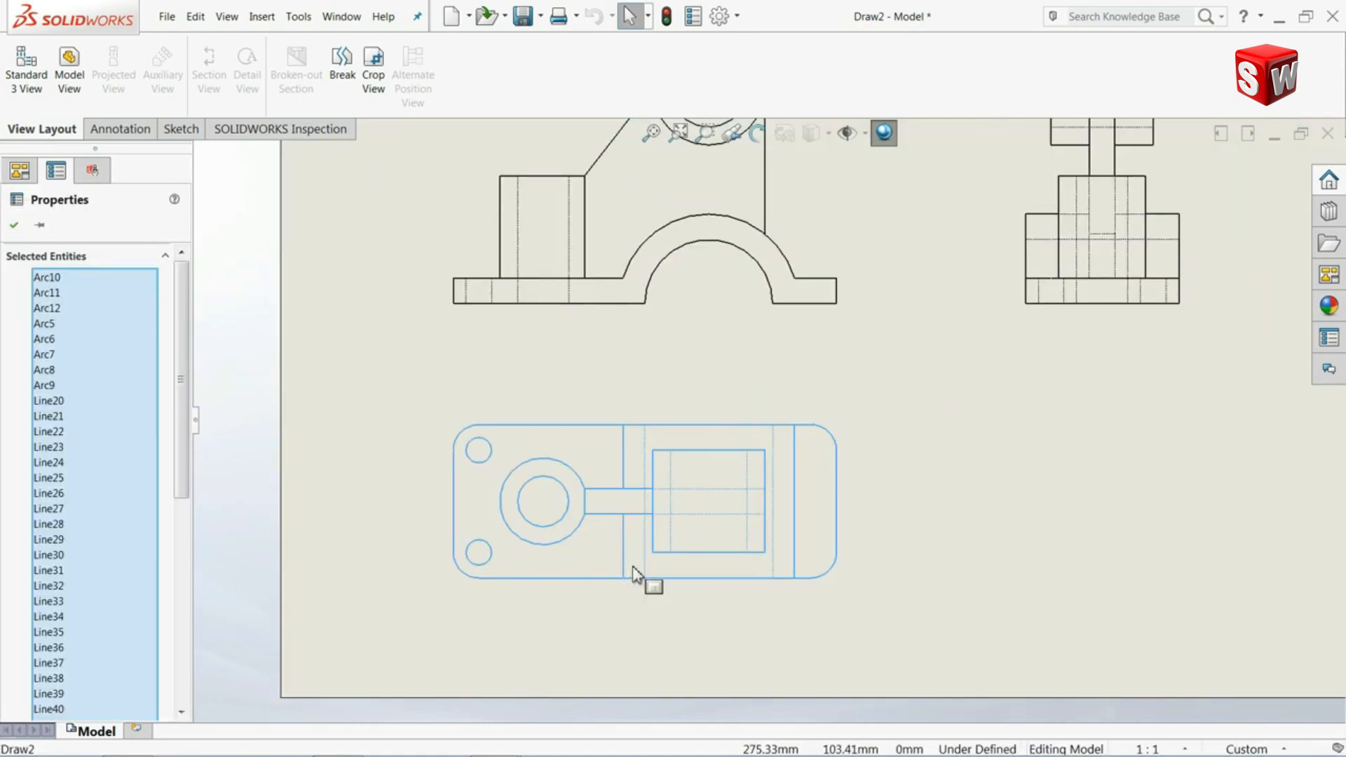
- Return to Part2, start a sketch on the Top Plane and paste the copied top view into it
left_click(348, 15)
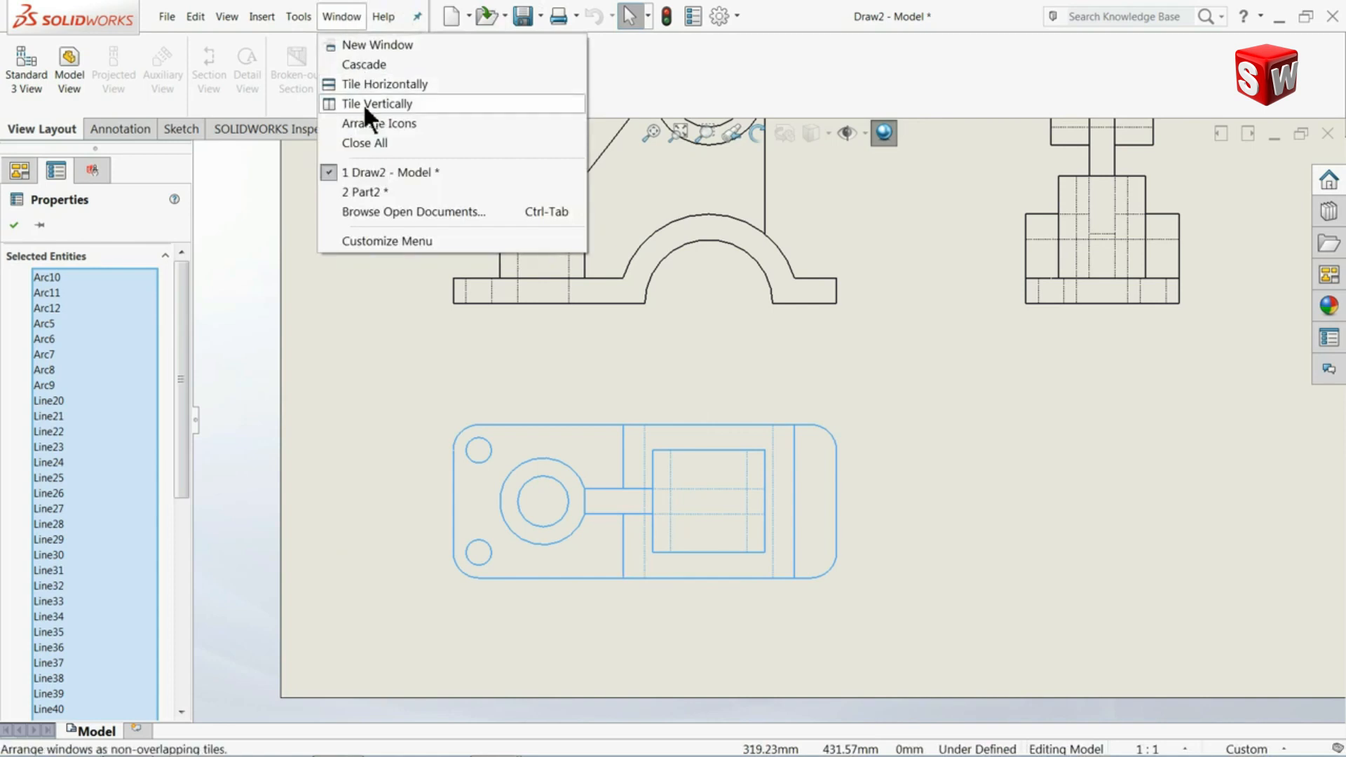
left_click(364, 192)
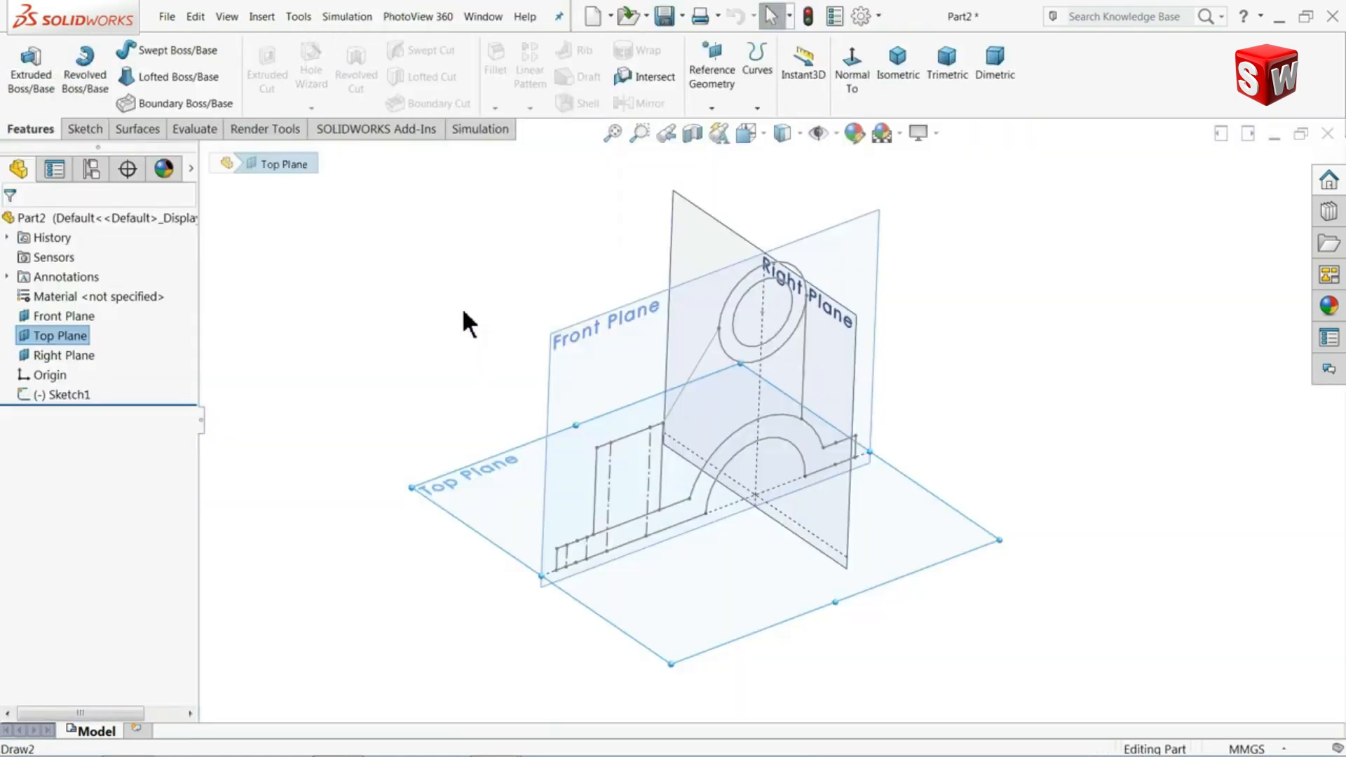
left_click(683, 593)
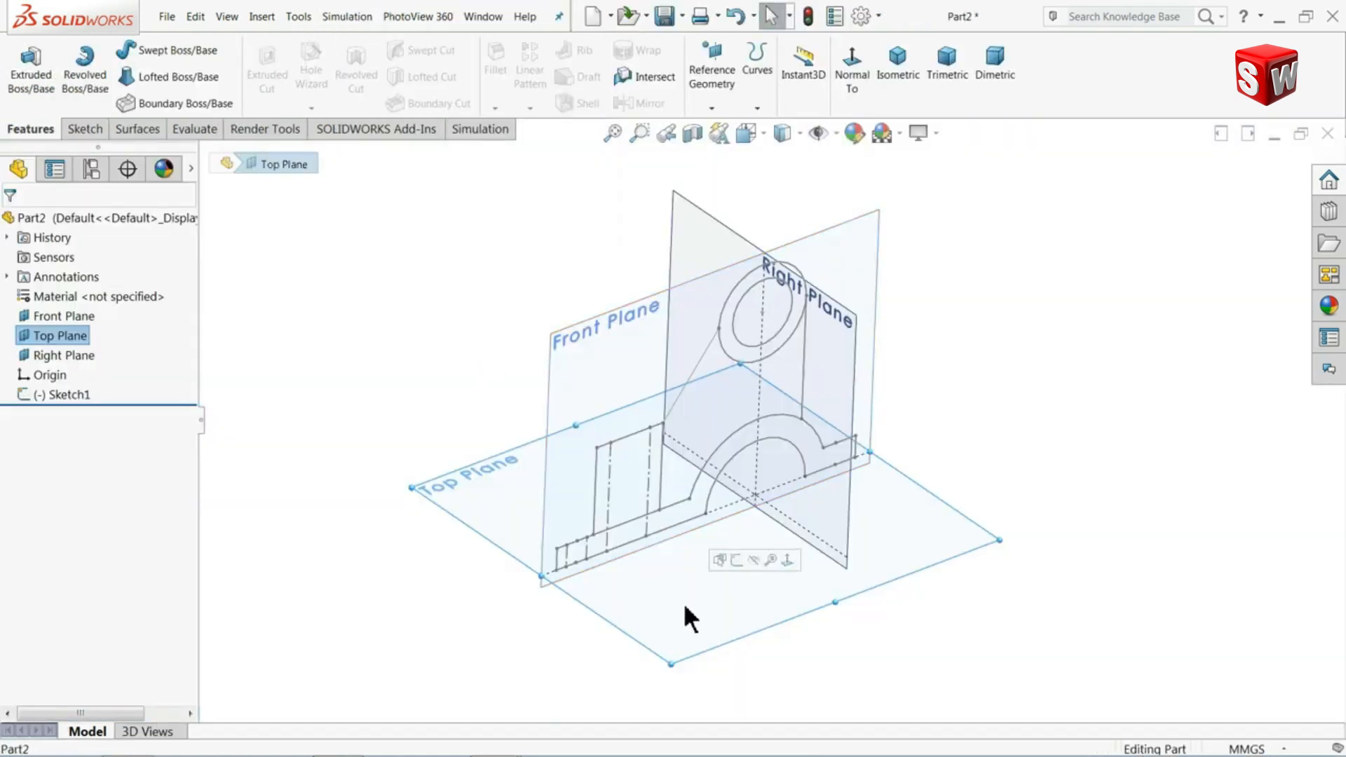
left_click(734, 560)
left_click(780, 77)
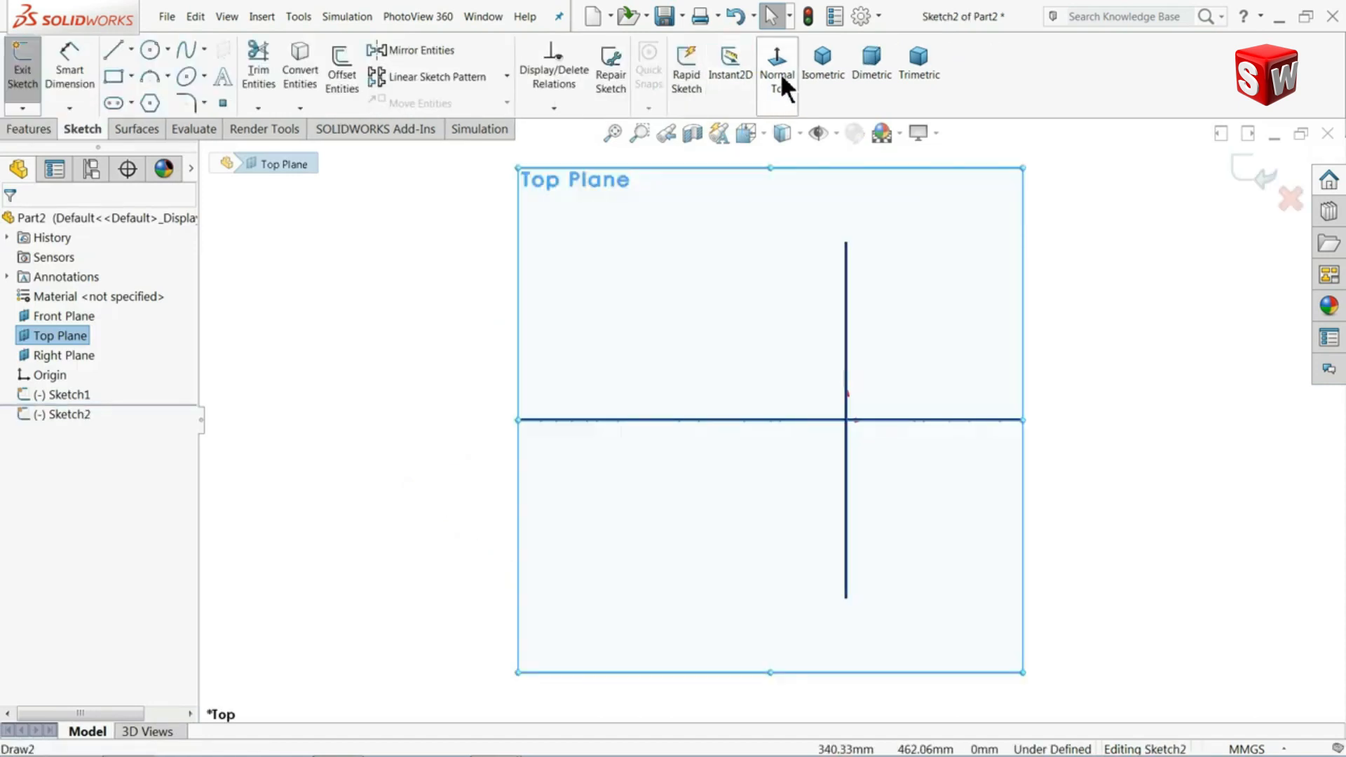
left_click(336, 361)
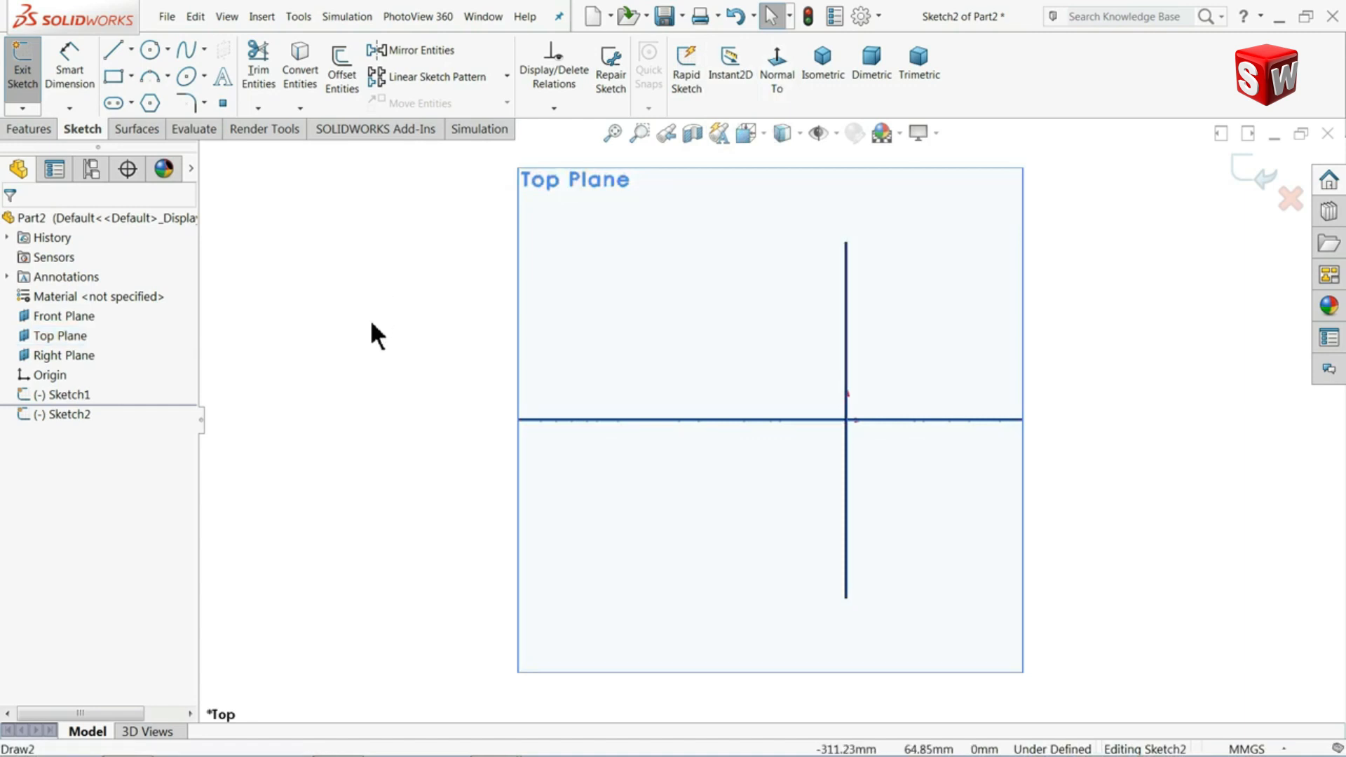
key("ctrl+v")
scroll(397, 463, "up", 3)
scroll(610, 363, "down", 5)
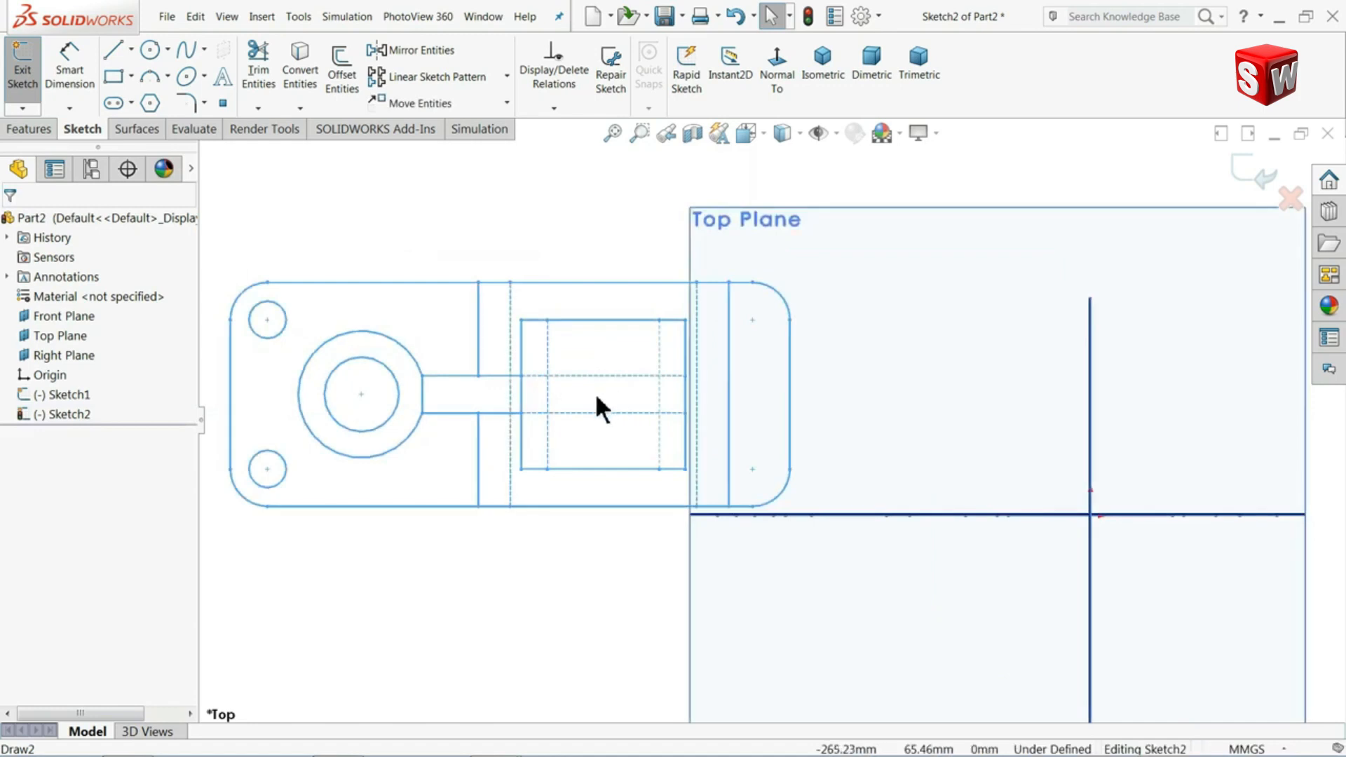
- Draw a 20 mm vertical construction line between the midpoints of the two horizontal dashed lines inside the top view's rectangle
left_click(130, 49)
left_click(147, 91)
scroll(622, 394, "down", 5)
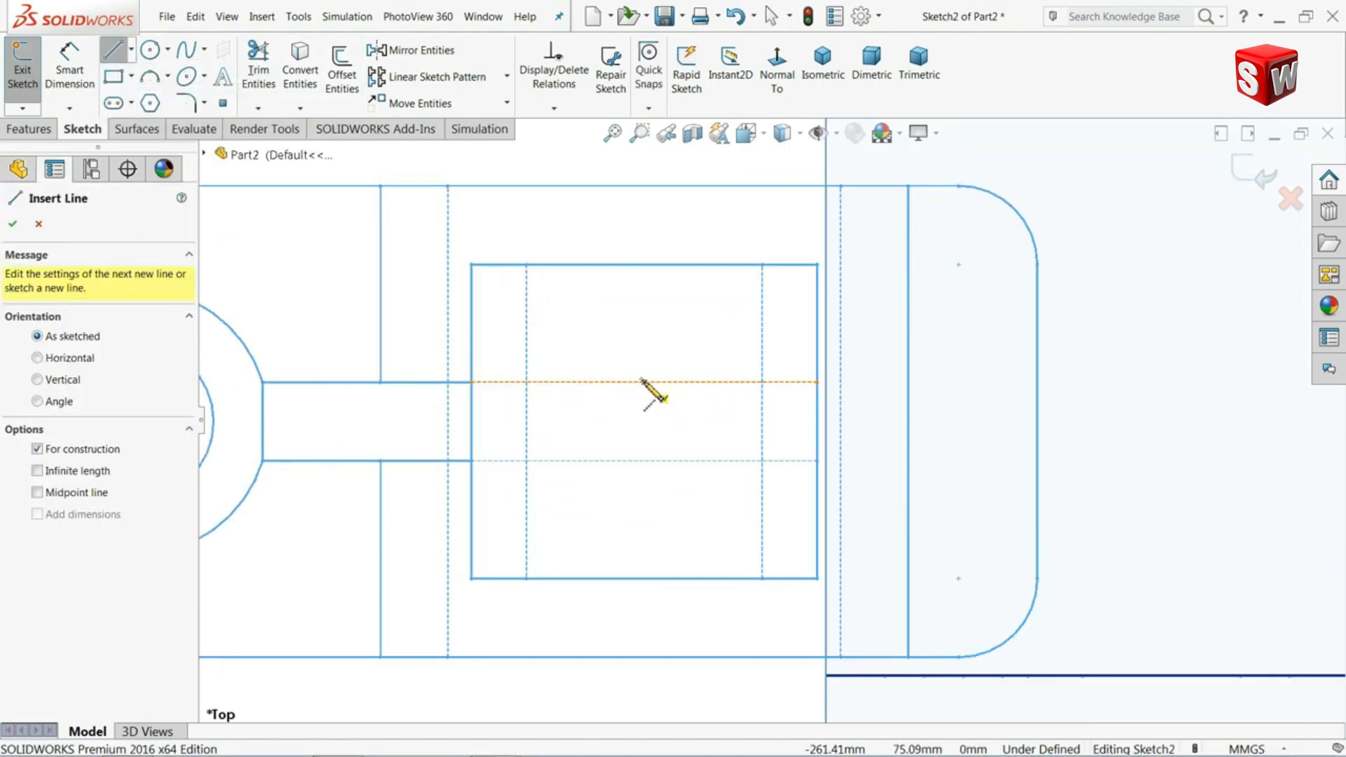
left_click(645, 382)
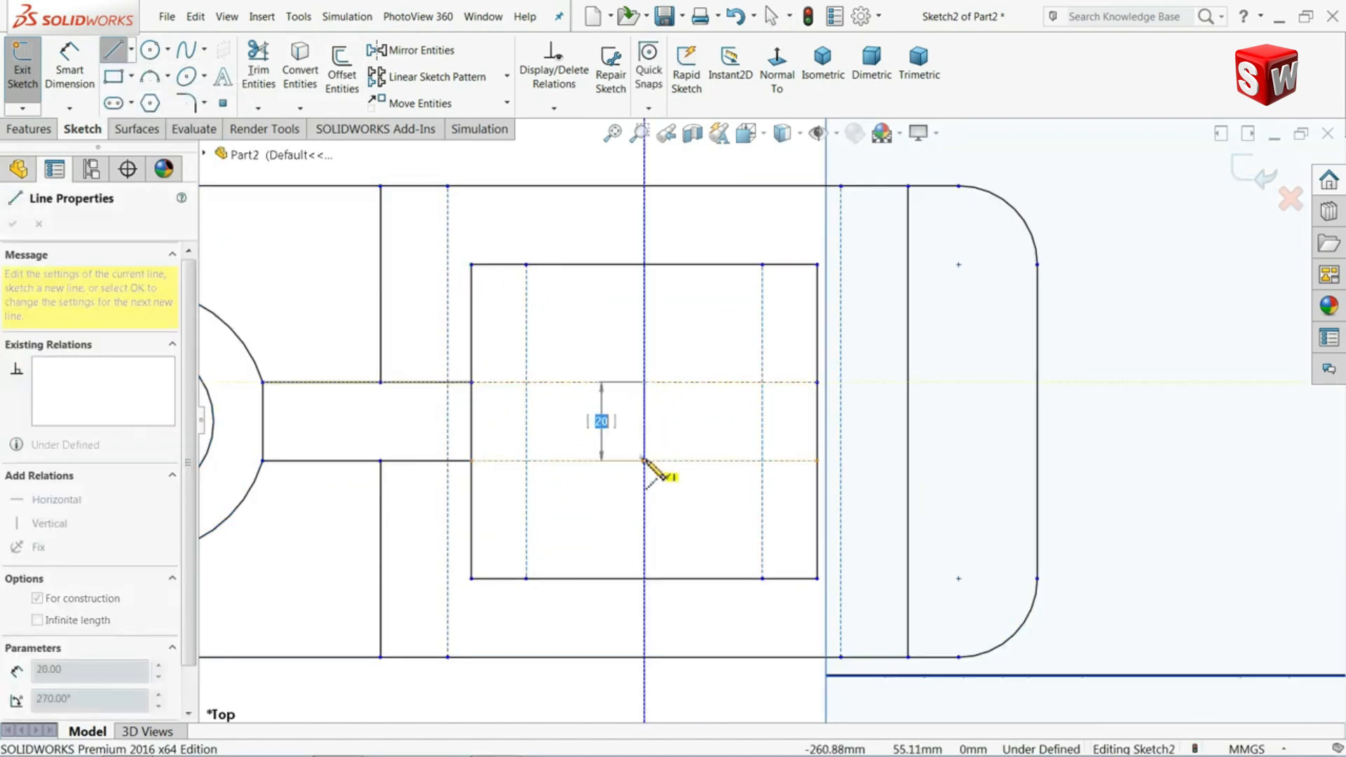
right_click(672, 429)
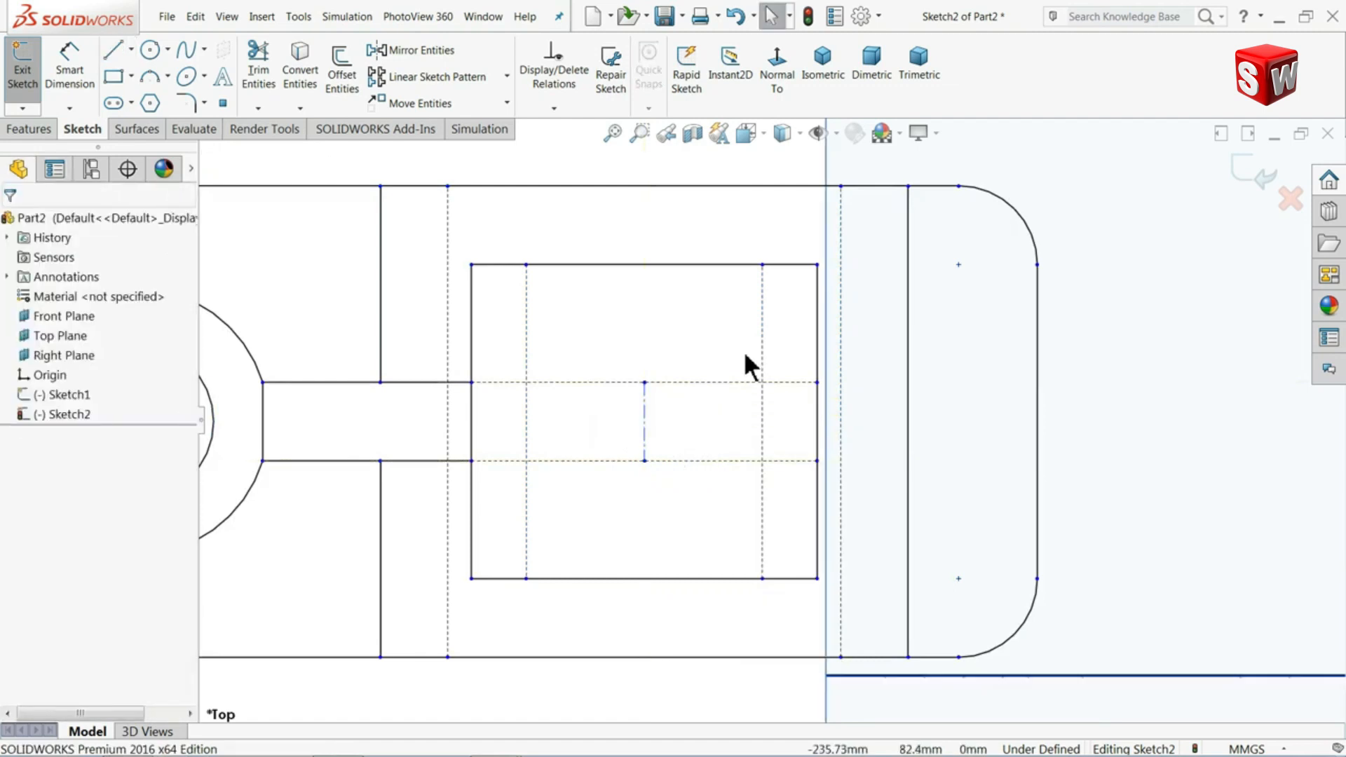
scroll(683, 375, "up", 5)
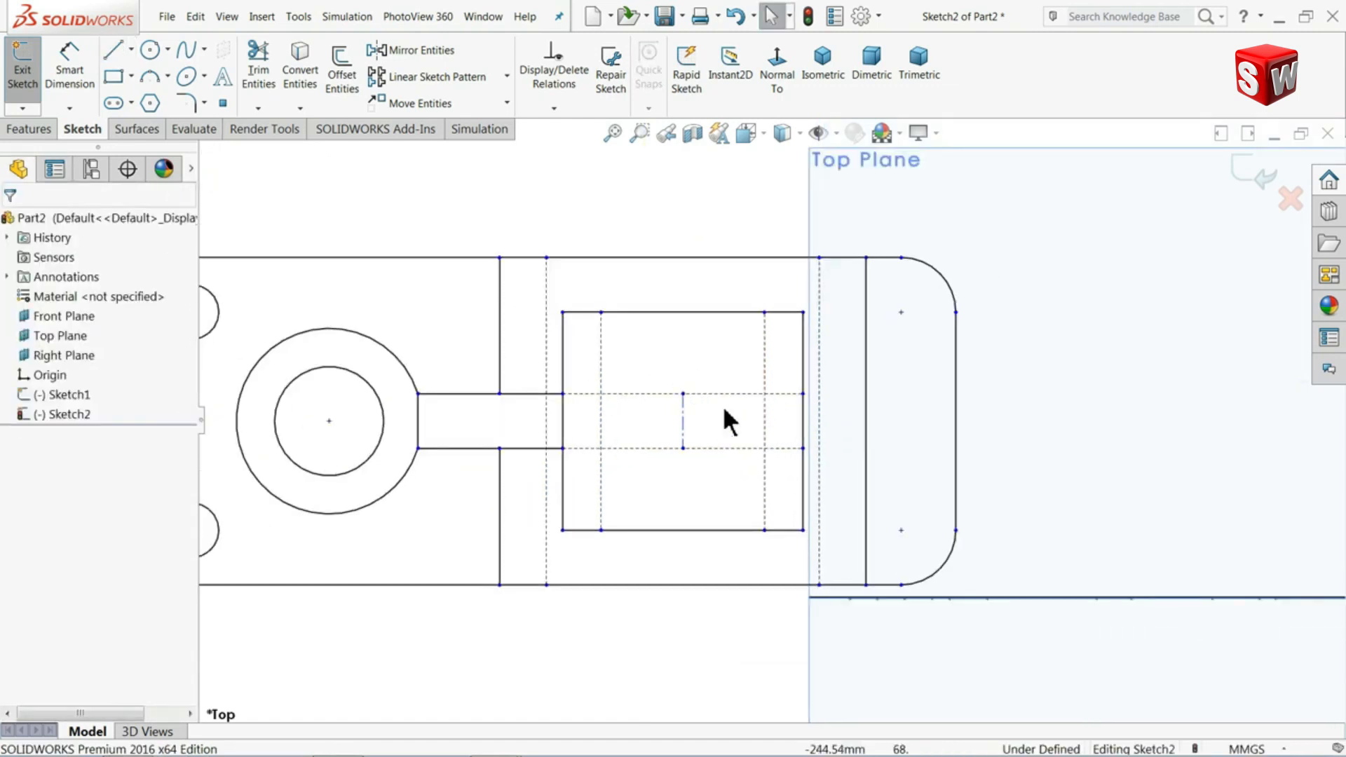
- Move the whole pasted top view from the midpoint of the short construction line to the origin and exit the sketch
left_click(444, 103)
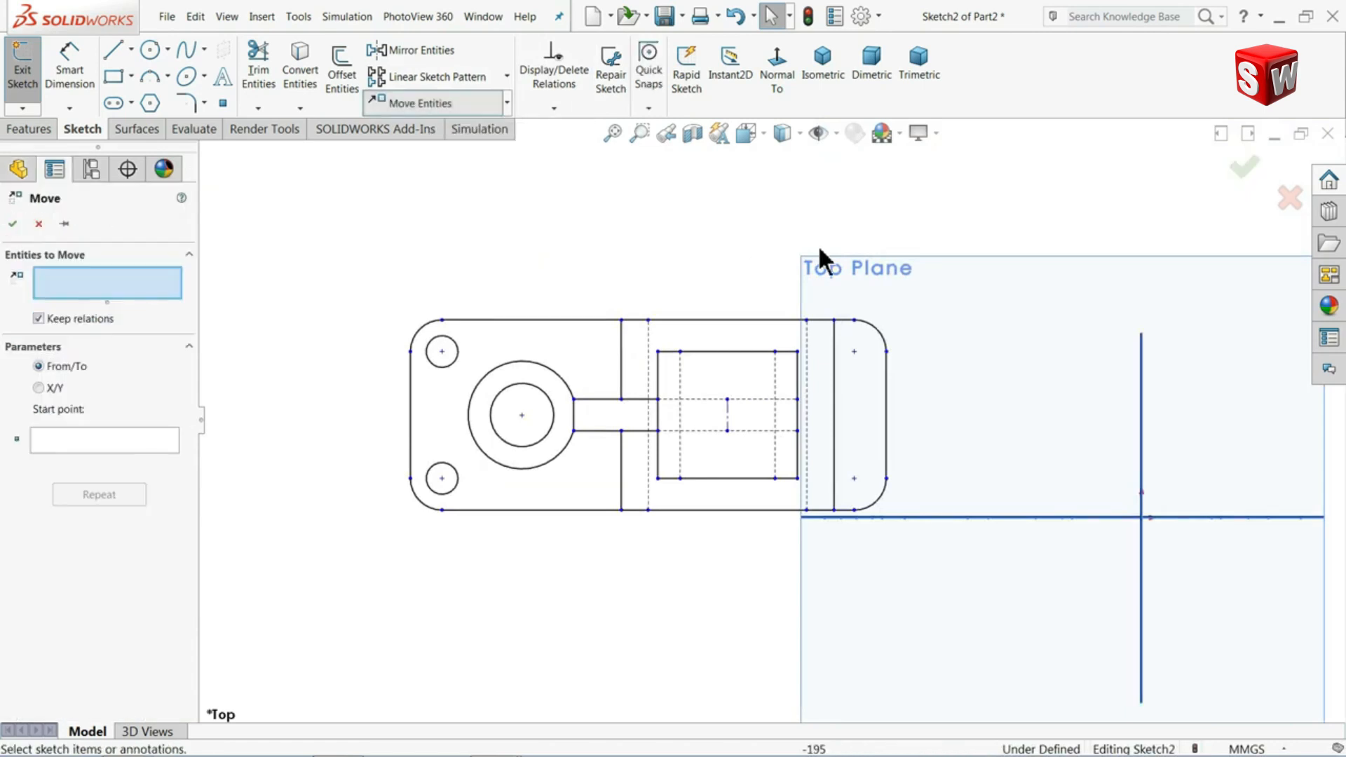
mouse_move(940, 230)
left_mouse_down()
mouse_move(520, 553)
mouse_move(383, 562)
left_mouse_up()
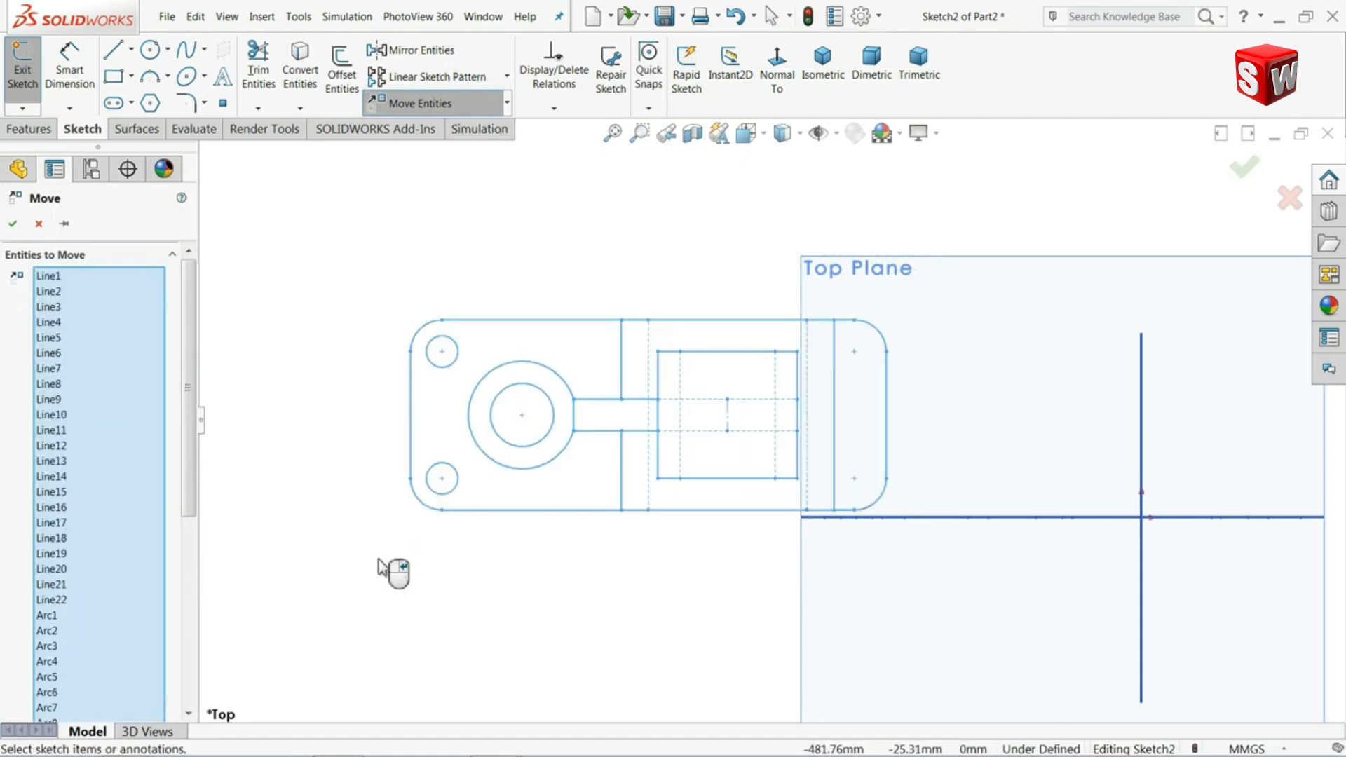
left_click_drag(189, 472, 192, 628)
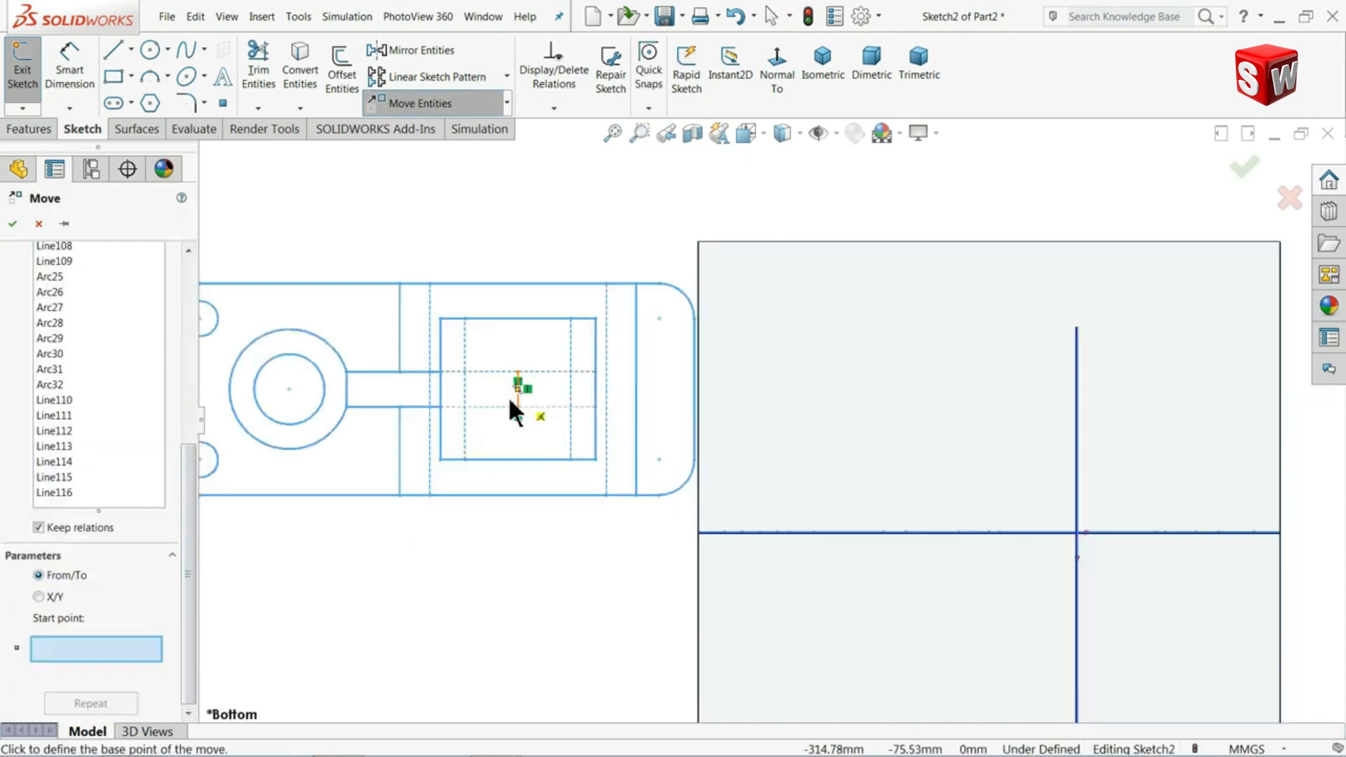
scroll(510, 397, "down", 1)
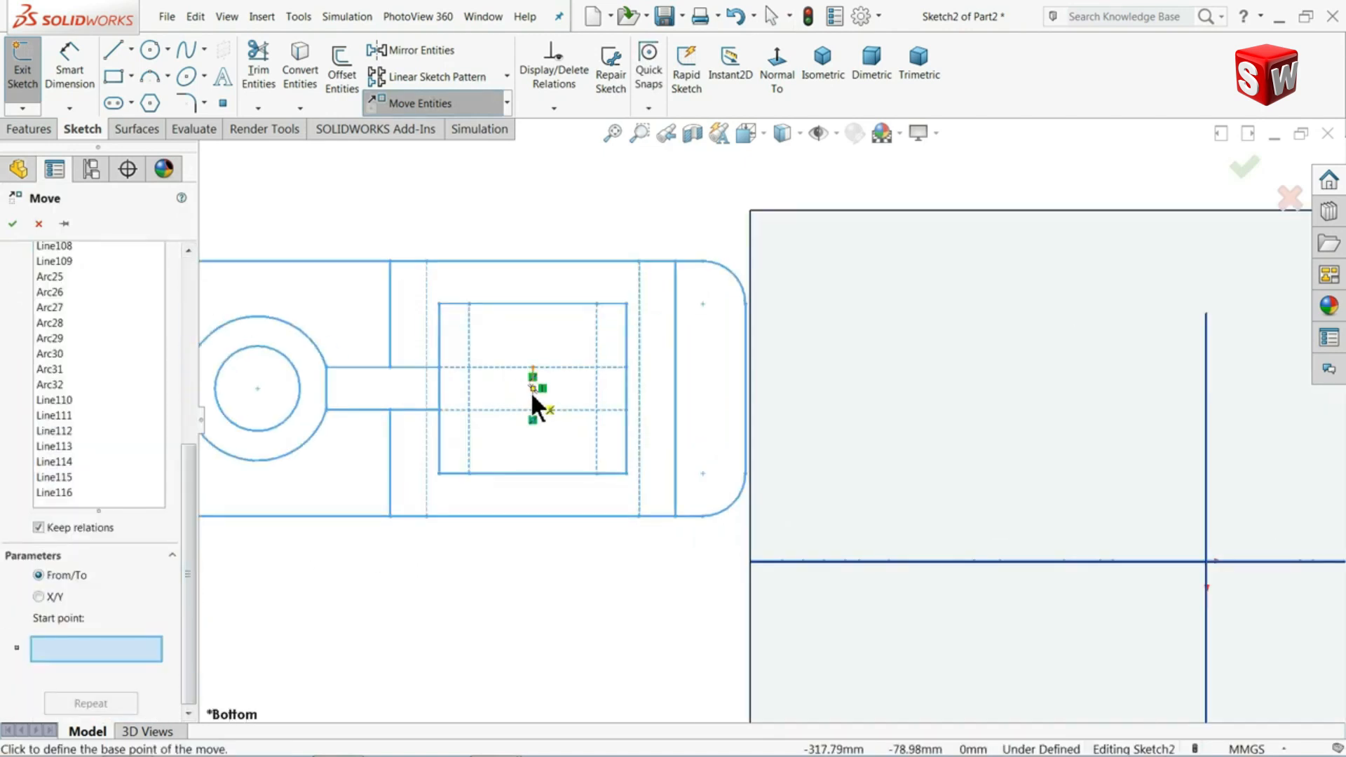
left_click(532, 389)
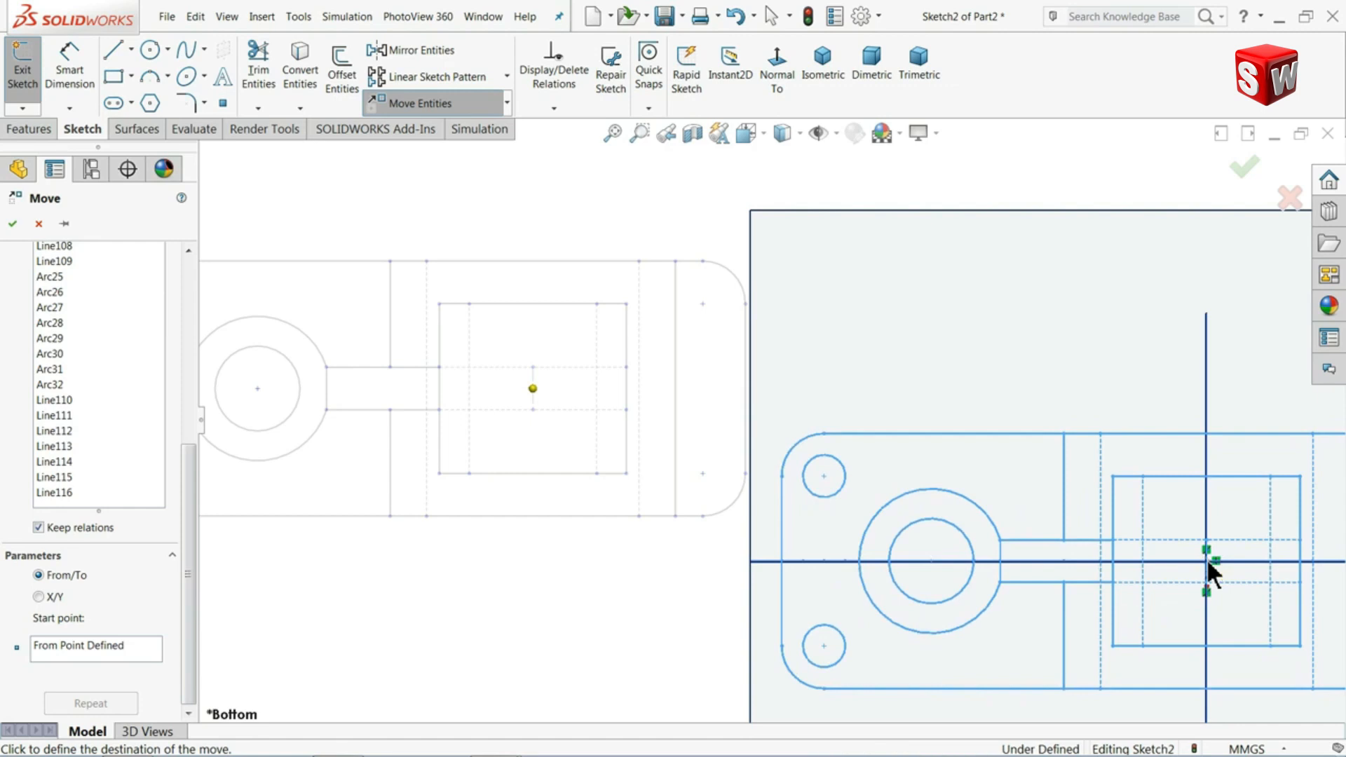
left_click(1206, 558)
scroll(1037, 550, "down", 3)
scroll(1075, 508, "down", 3)
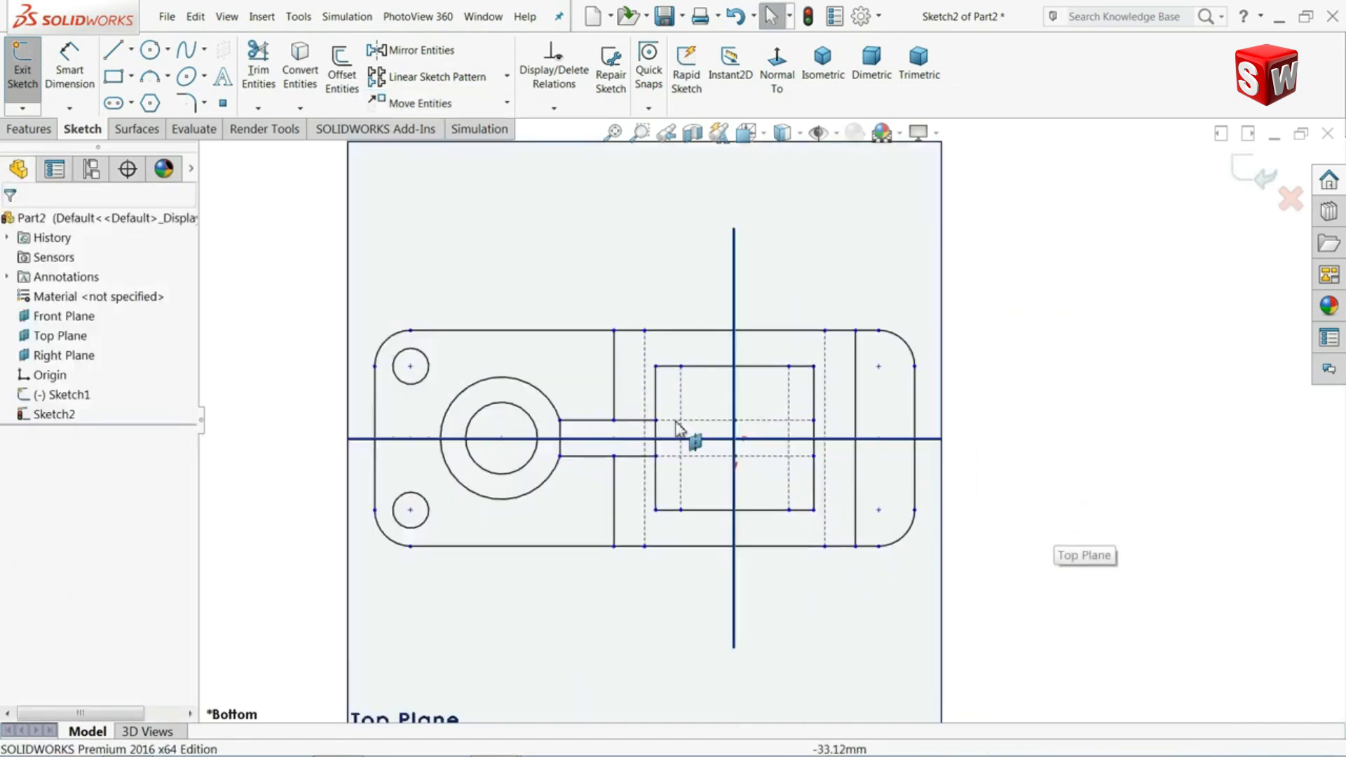
scroll(682, 429, "down", 2)
scroll(771, 452, "up", 2)
scroll(843, 463, "up", 1)
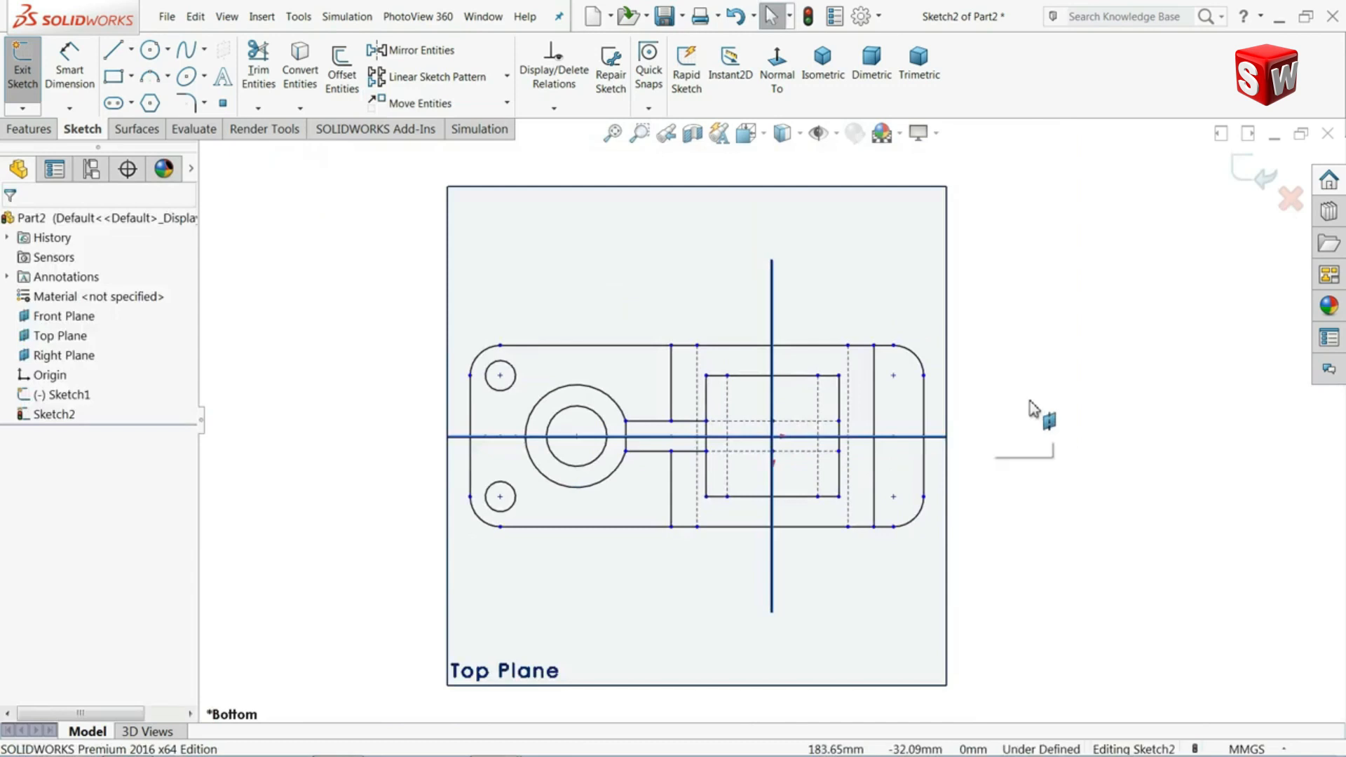
left_click(1248, 171)
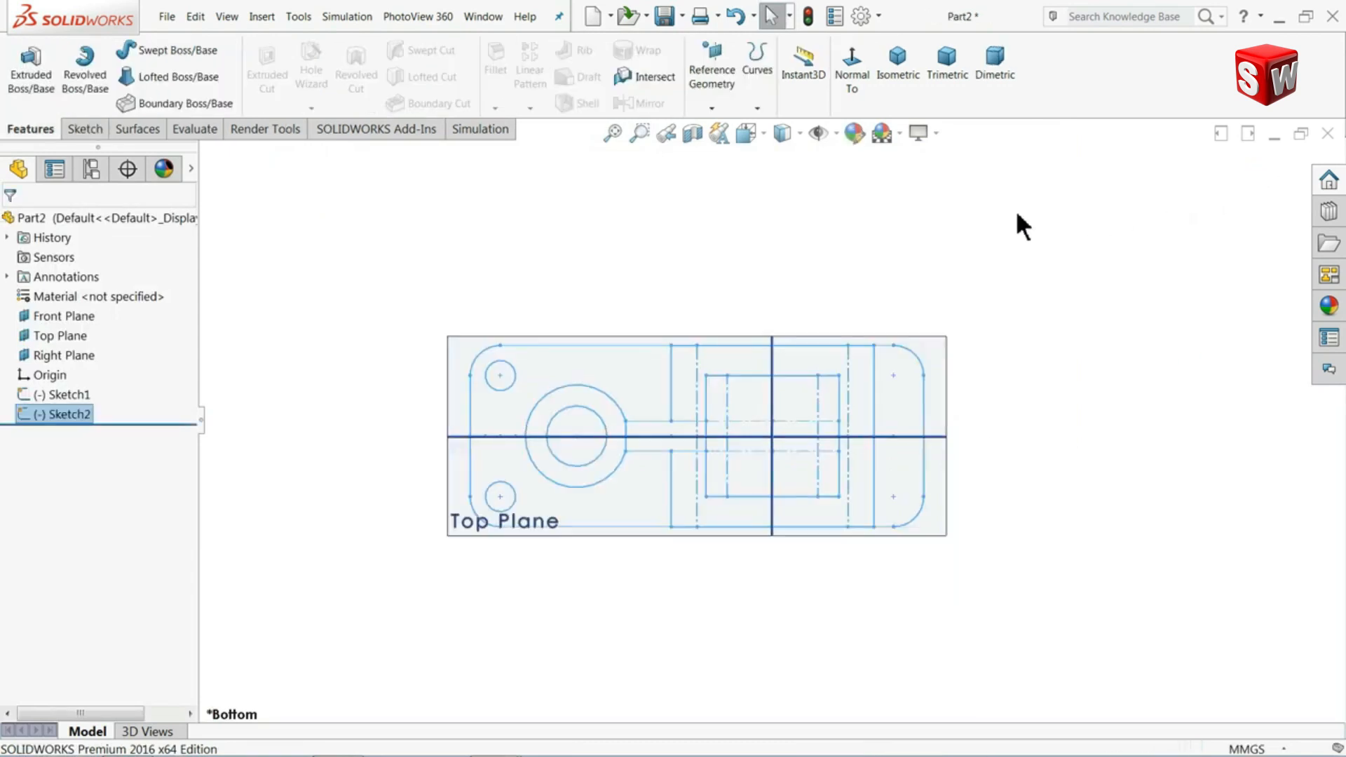
- Switch to the Draw2 drawing and copy all entities of the side view
scroll(931, 243, "up", 2)
mouse_move(931, 243)
middle_mouse_down()
mouse_move(949, 544)
mouse_move(976, 610)
mouse_move(1016, 492)
mouse_move(988, 496)
middle_mouse_up()
scroll(732, 514, "down", 3)
scroll(733, 514, "up", 1)
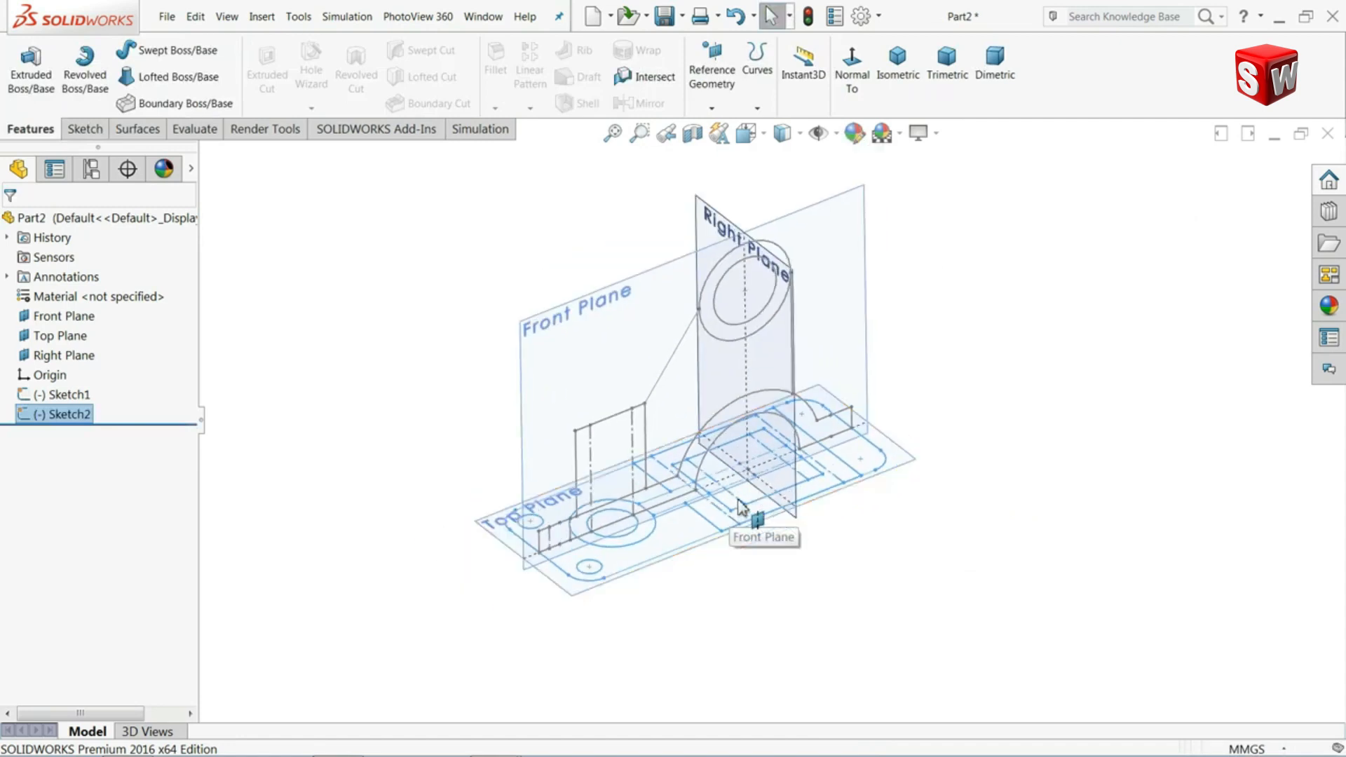
left_click(485, 14)
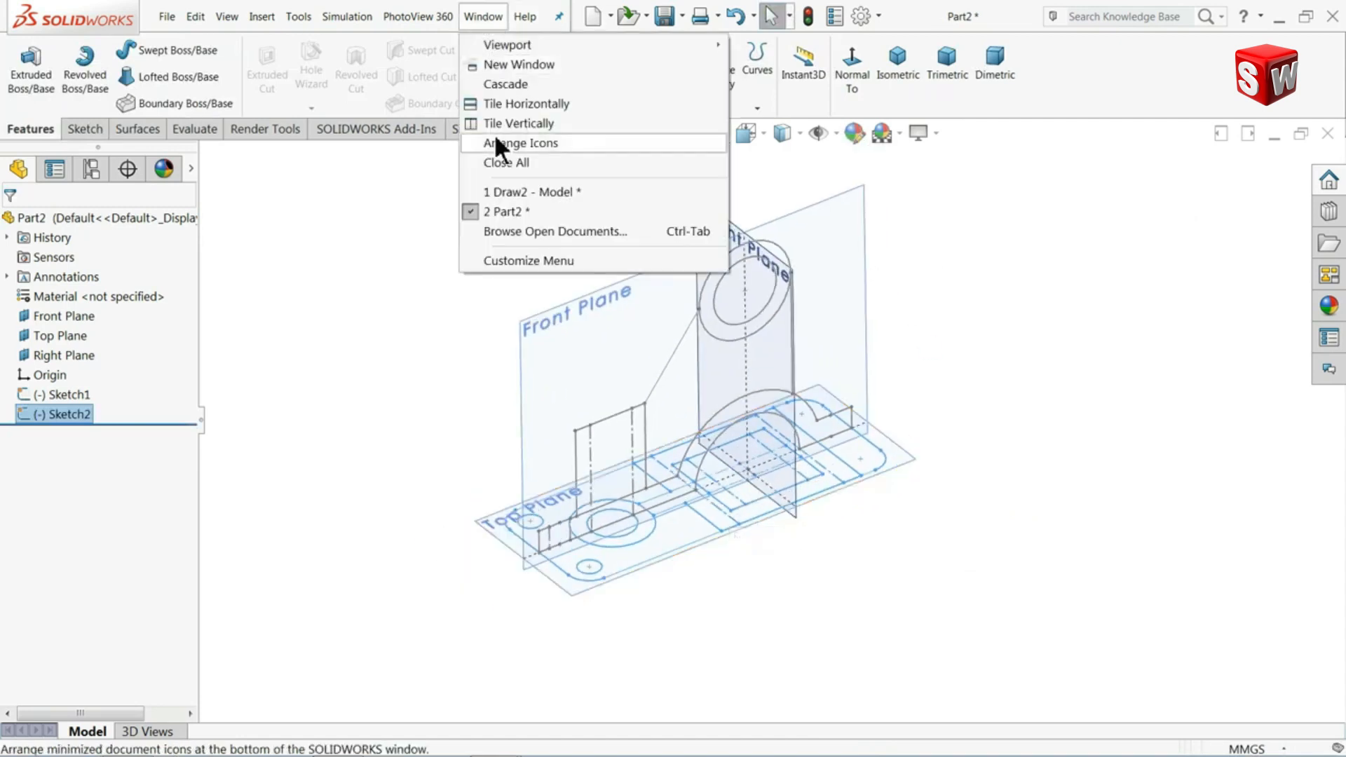
left_click(492, 191)
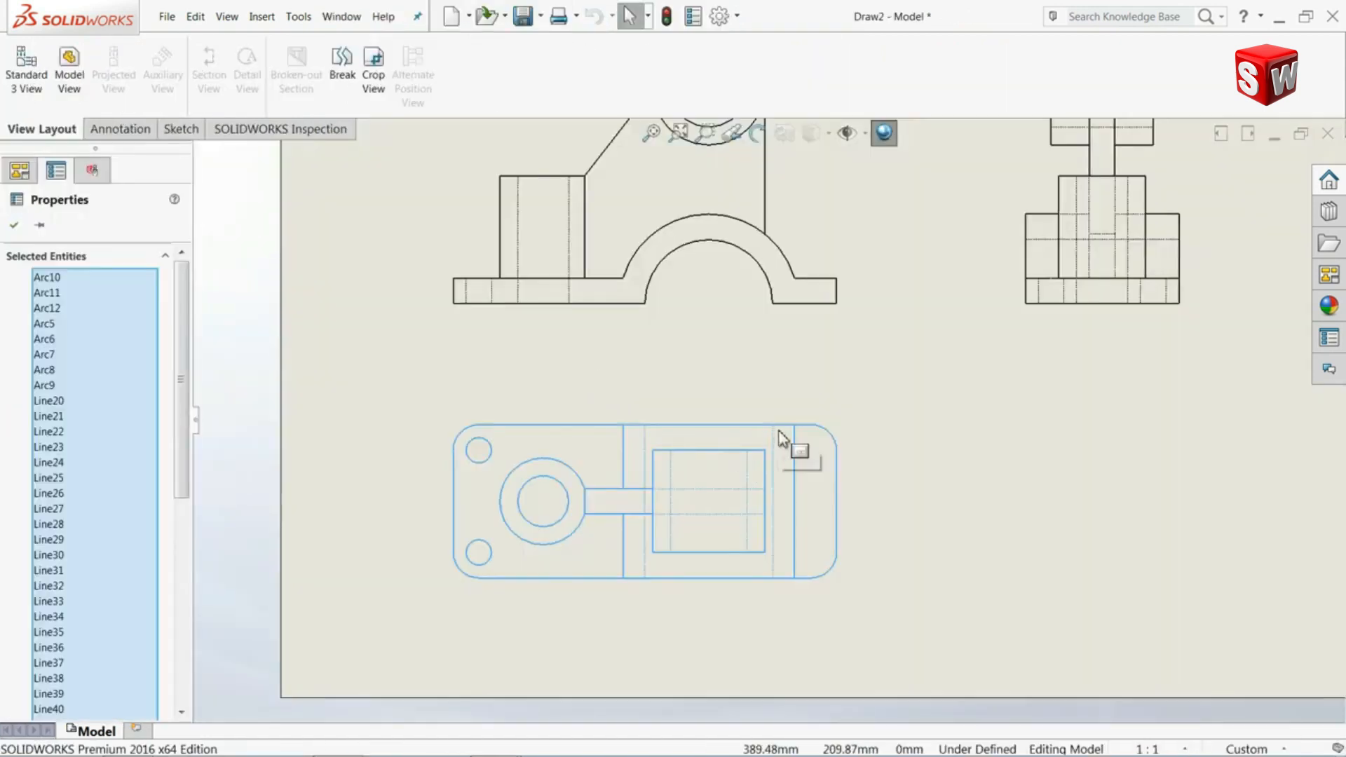
scroll(767, 429, "up", 3)
scroll(1049, 175, "down", 2)
left_click_drag(1058, 162, 789, 523)
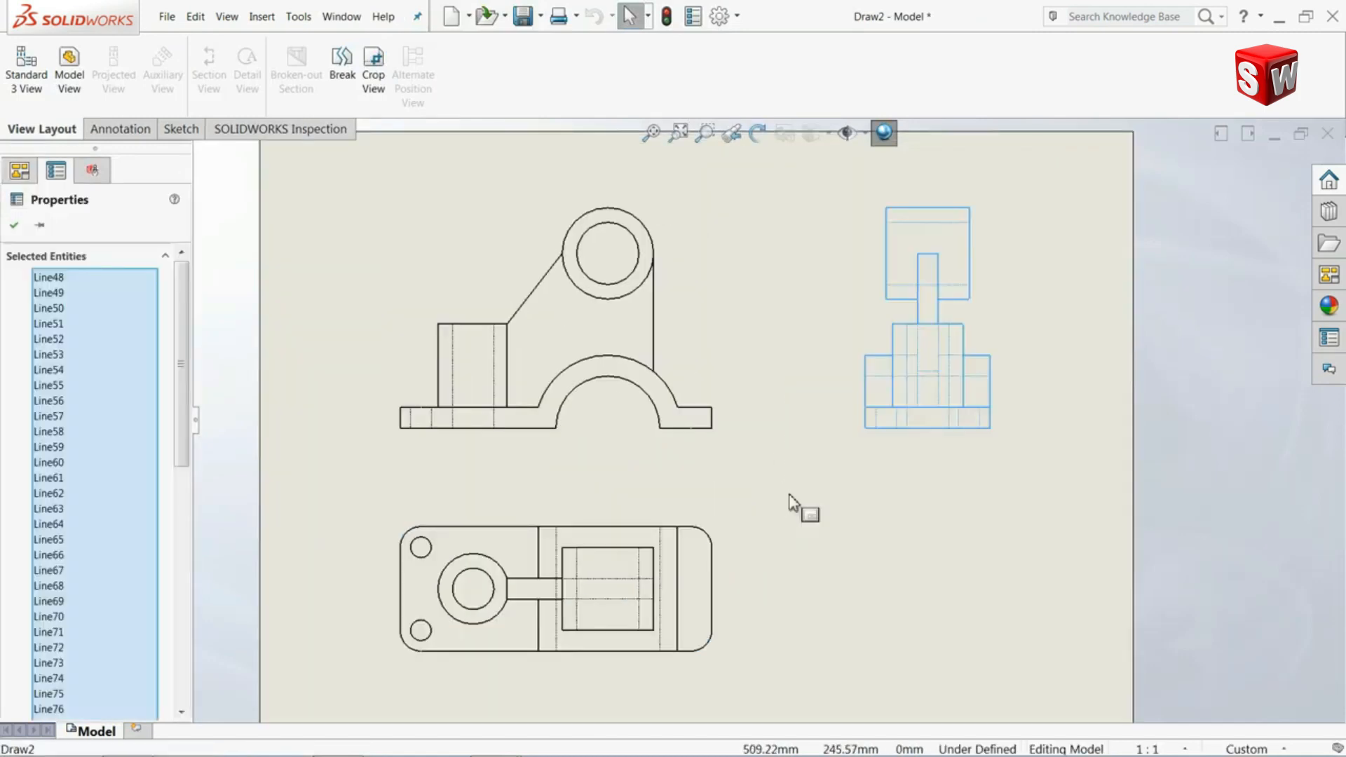
left_click(13, 225)
- Return to Part2, start a sketch on the Right Plane and paste the copied side view into it
left_click(353, 21)
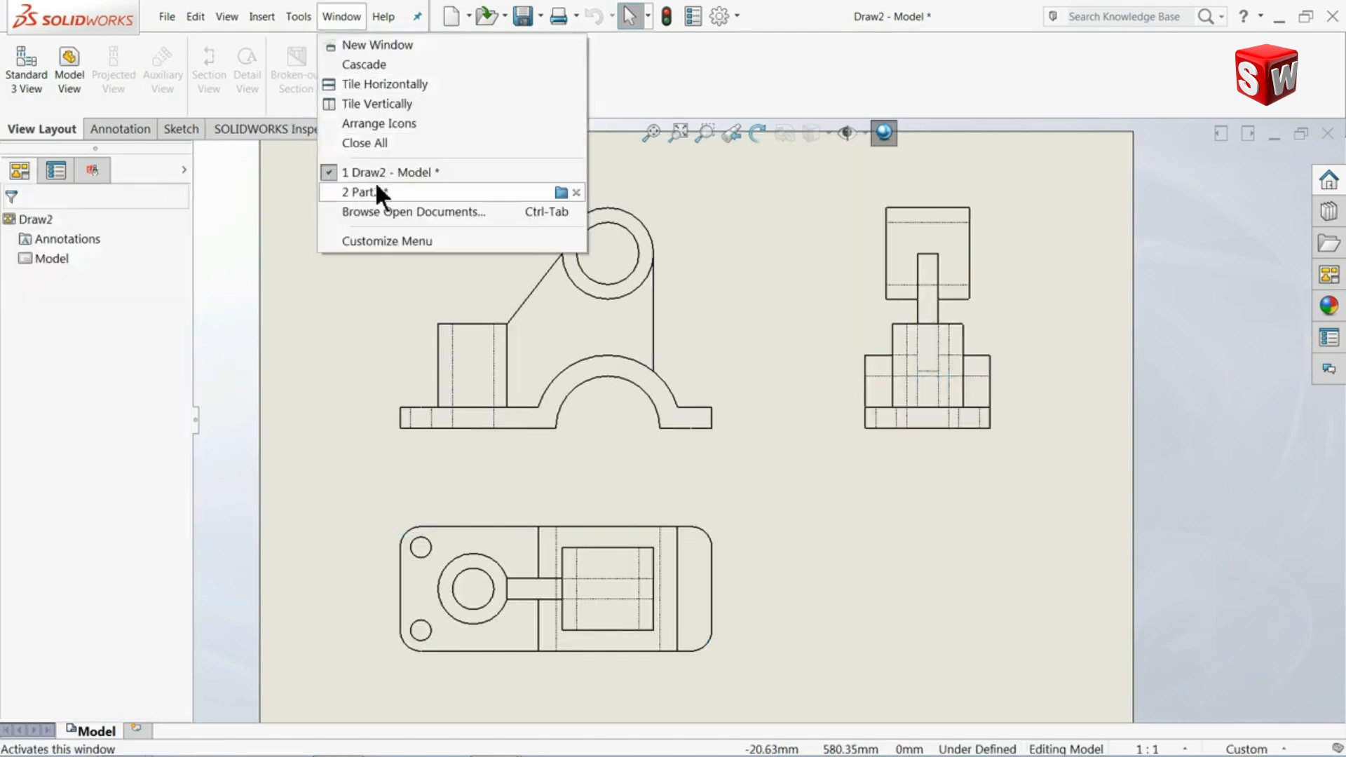
left_click(375, 193)
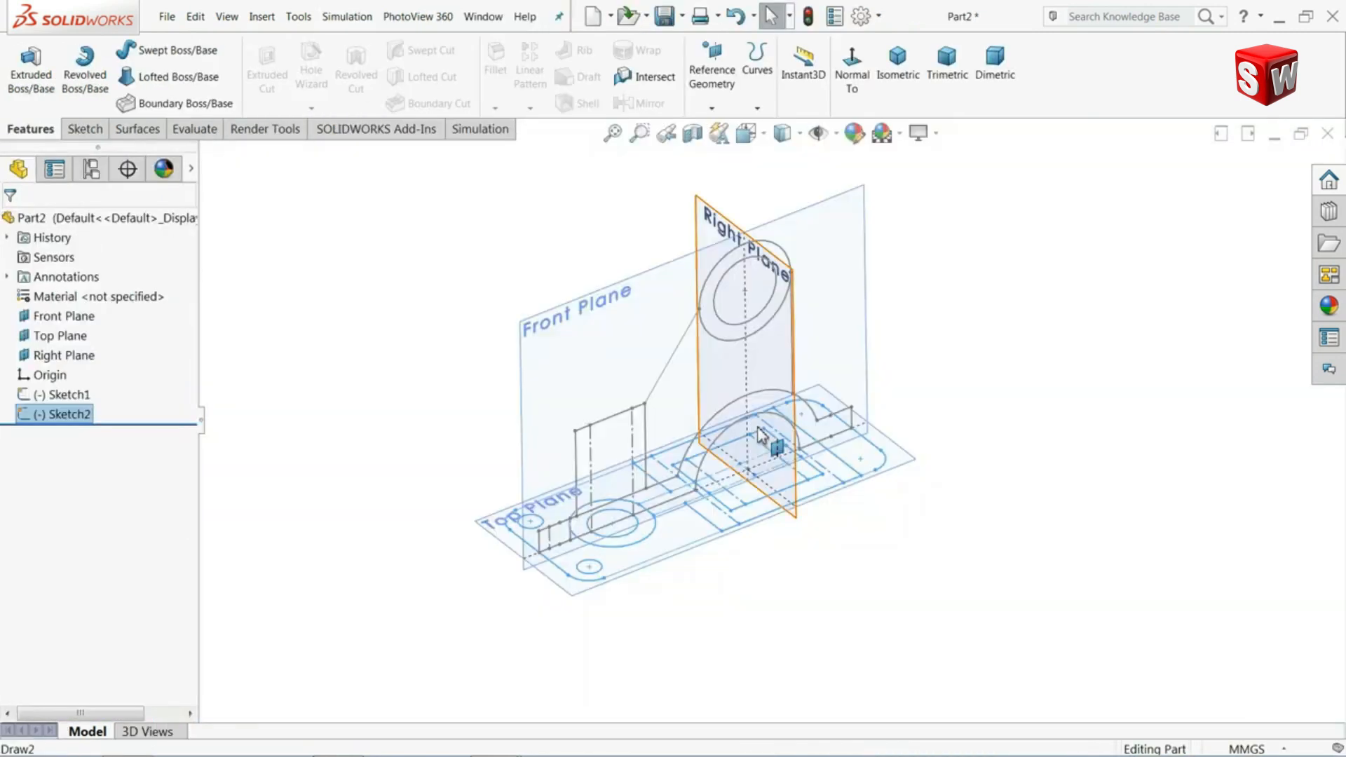
scroll(774, 341, "down", 3)
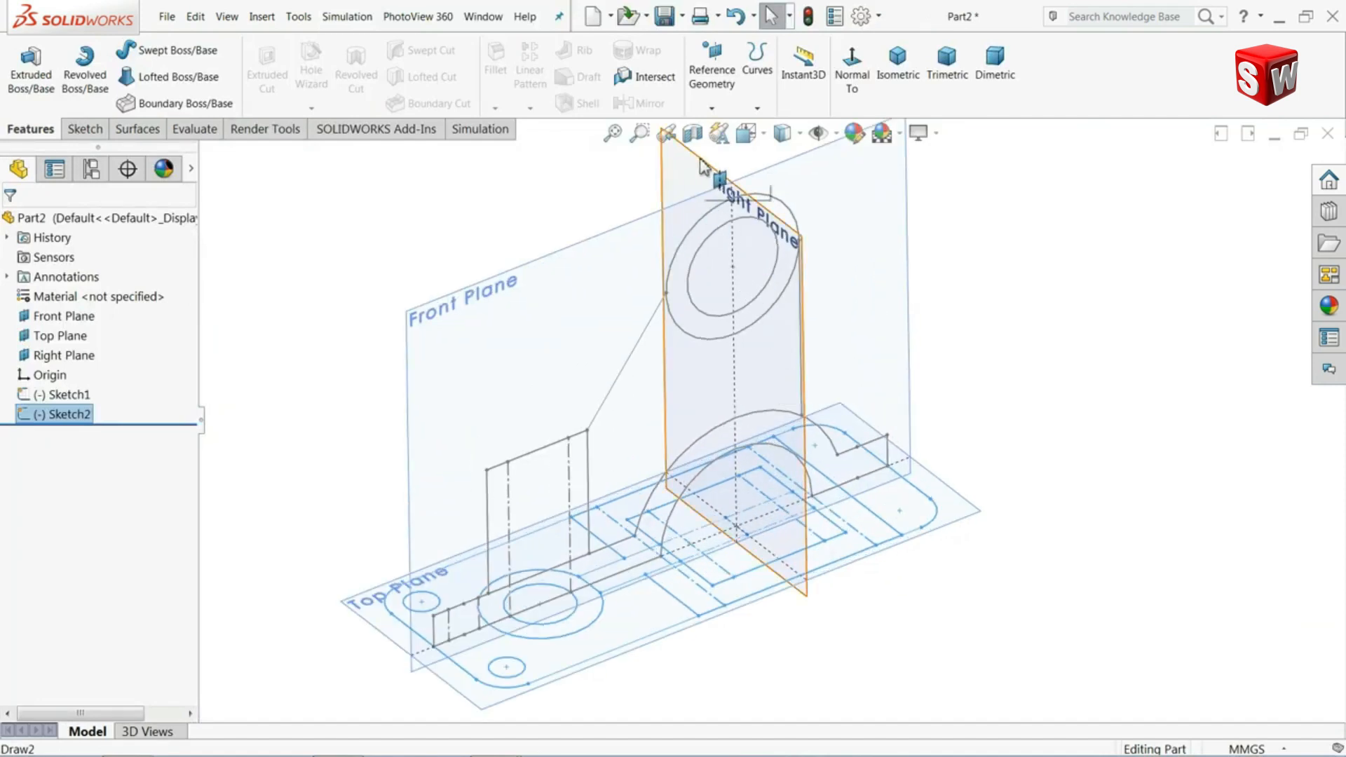
left_click(703, 167)
left_click(748, 122)
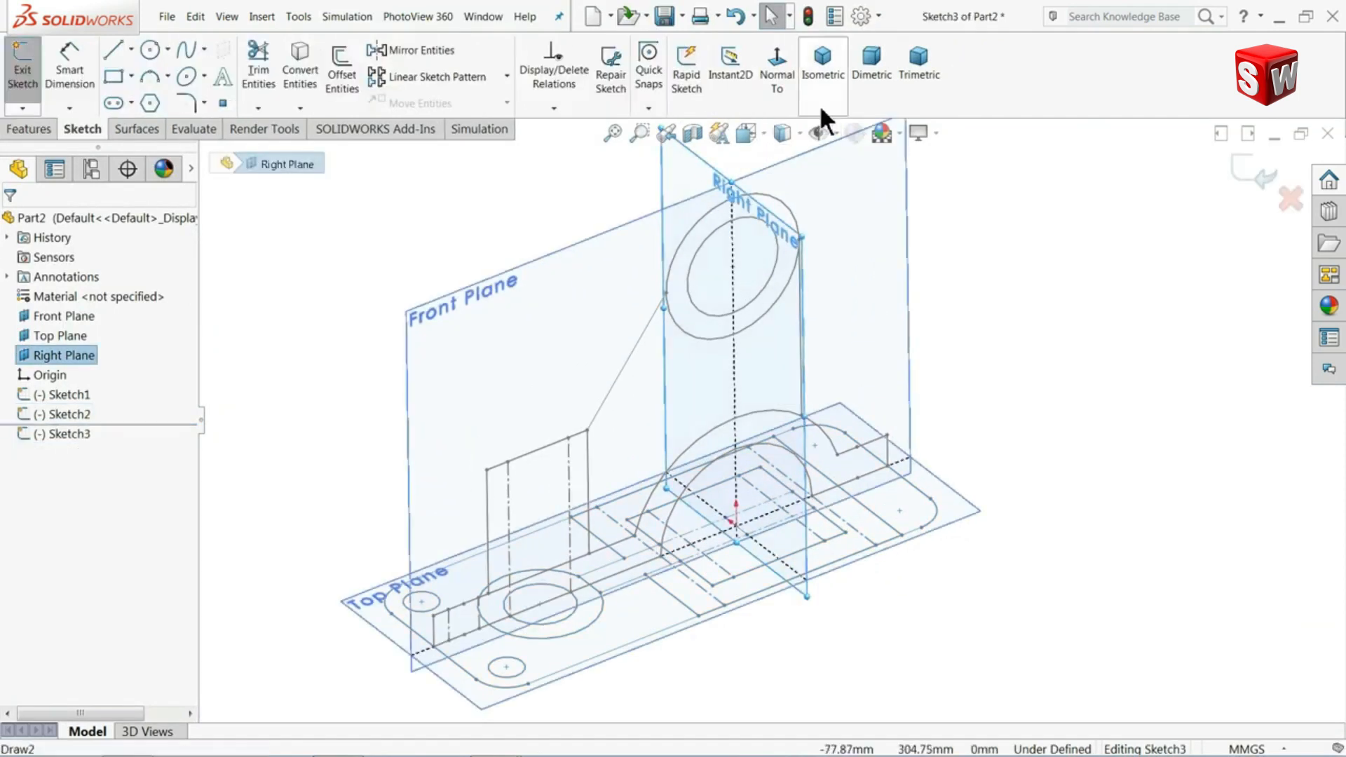
left_click(775, 79)
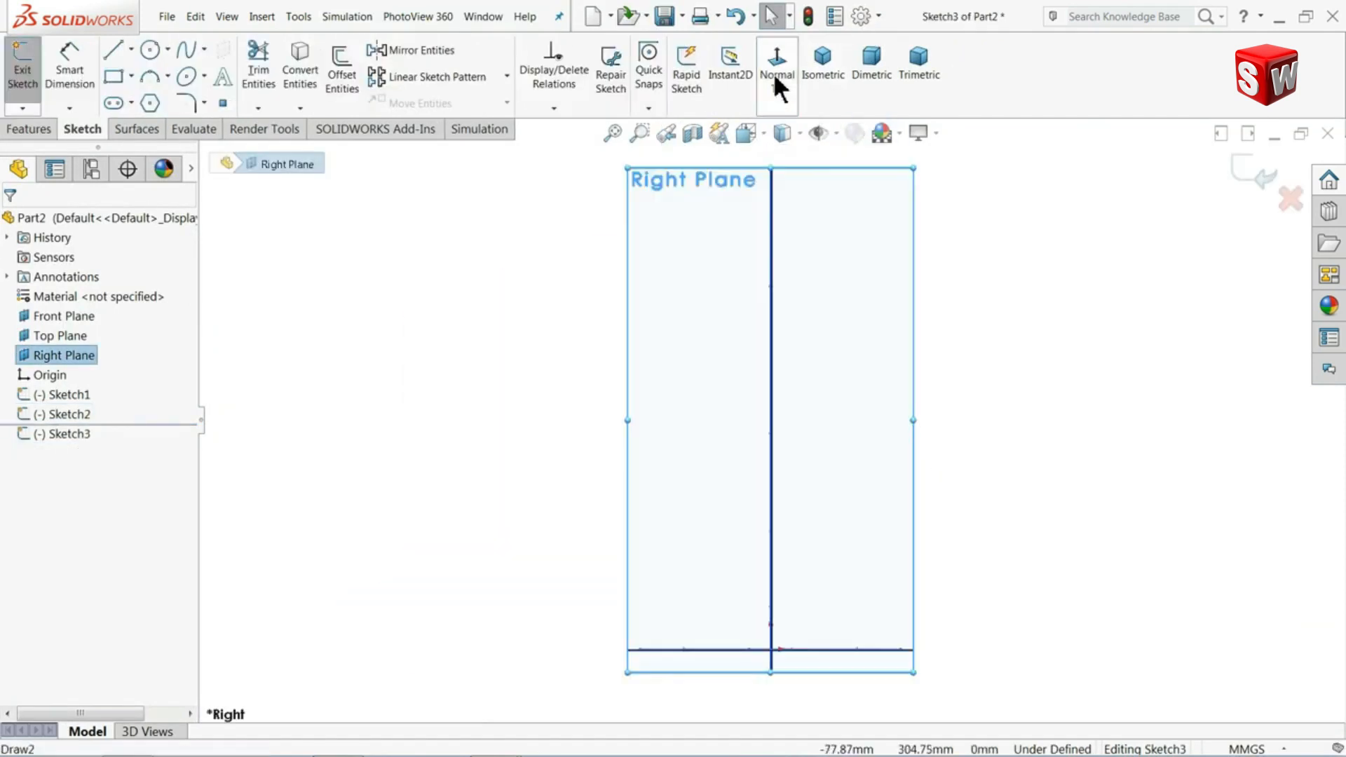
left_click(416, 342)
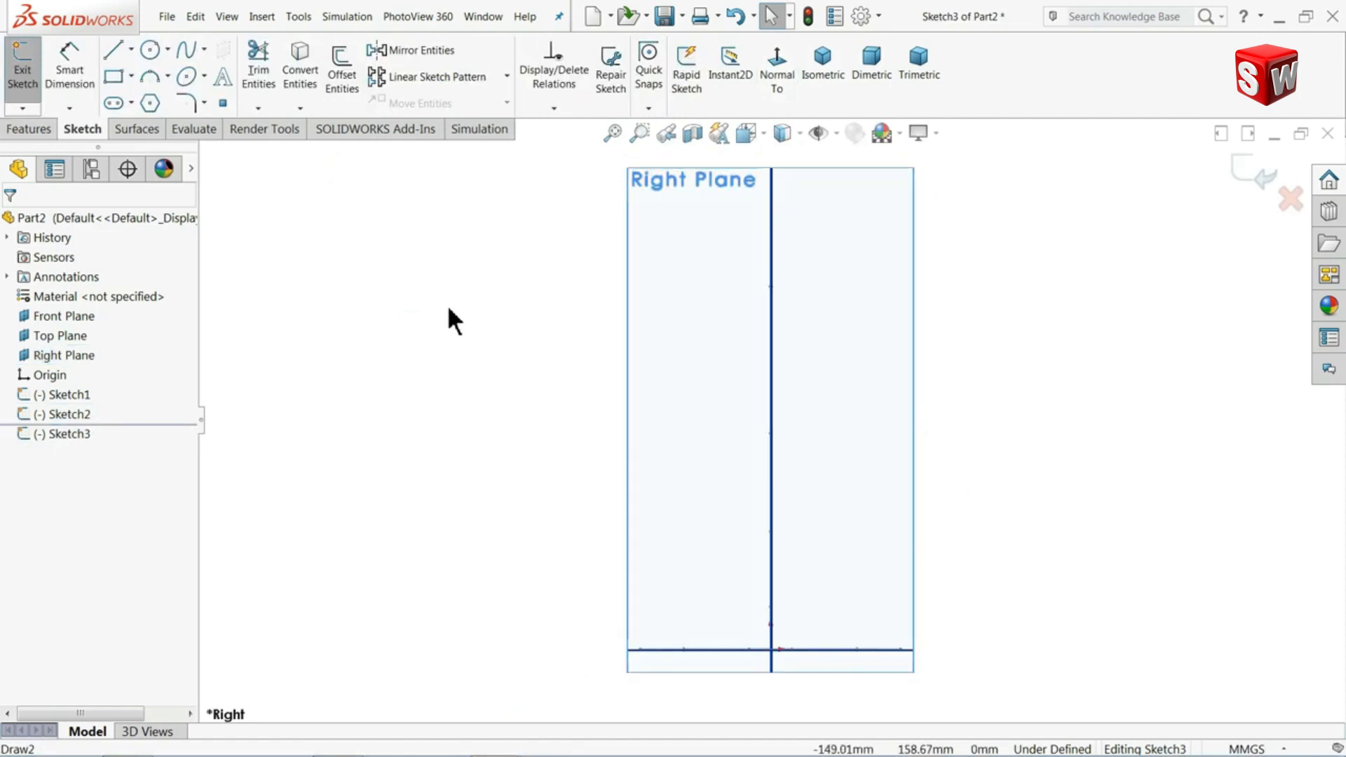
key("ctrl+v")
scroll(479, 435, "up", 3)
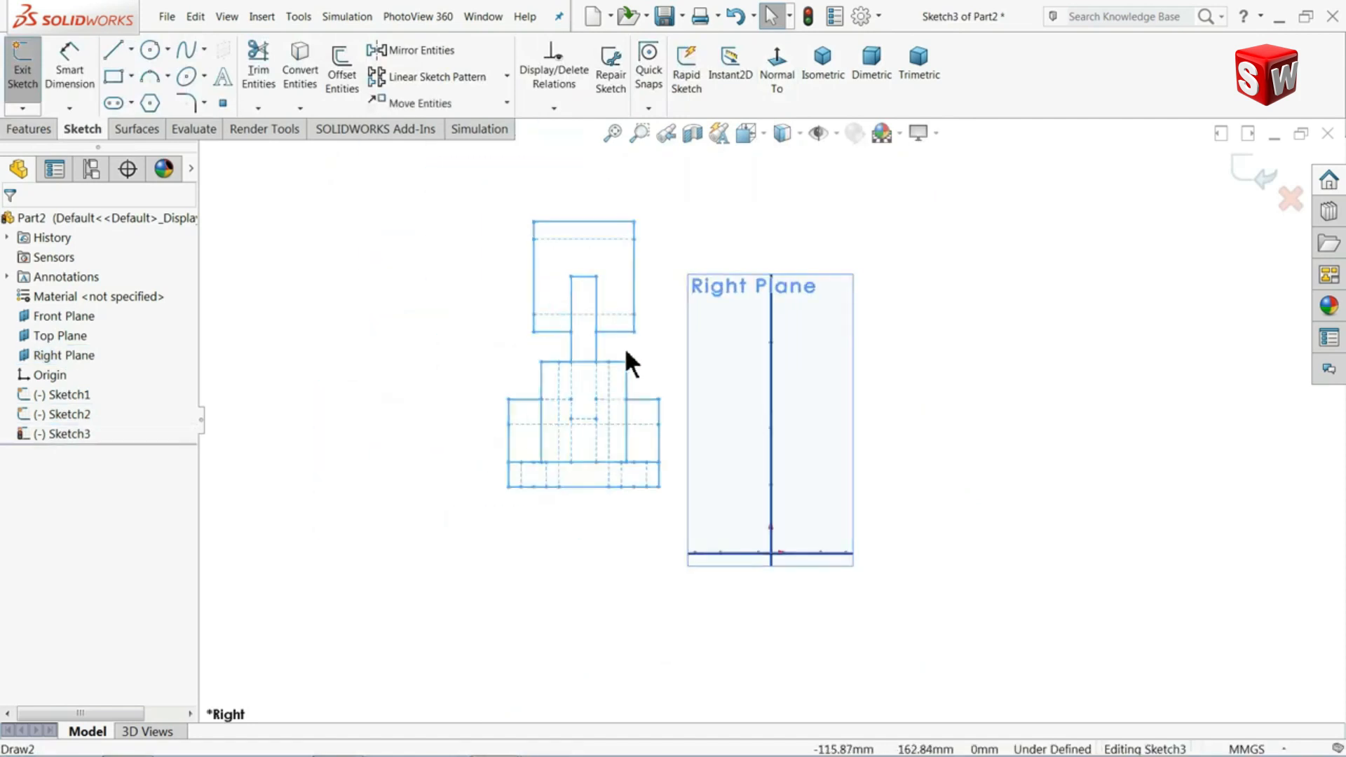
- Move the whole pasted side view from the midpoint of its bottom edge to the origin and exit the sketch
left_click(626, 352)
scroll(625, 353, "down", 2)
mouse_move(717, 151)
left_mouse_down()
mouse_move(565, 499)
mouse_move(390, 613)
left_mouse_up()
left_click(420, 106)
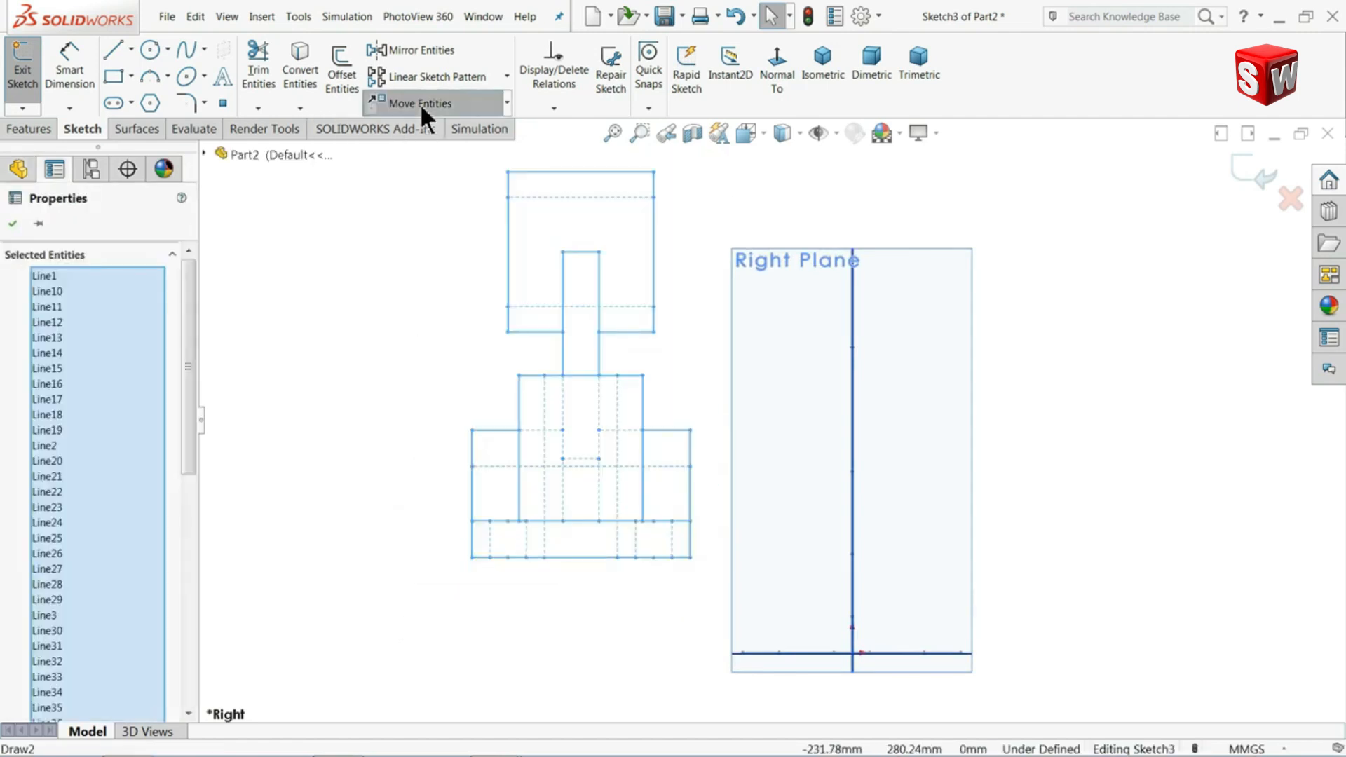
scroll(655, 556, "down", 3)
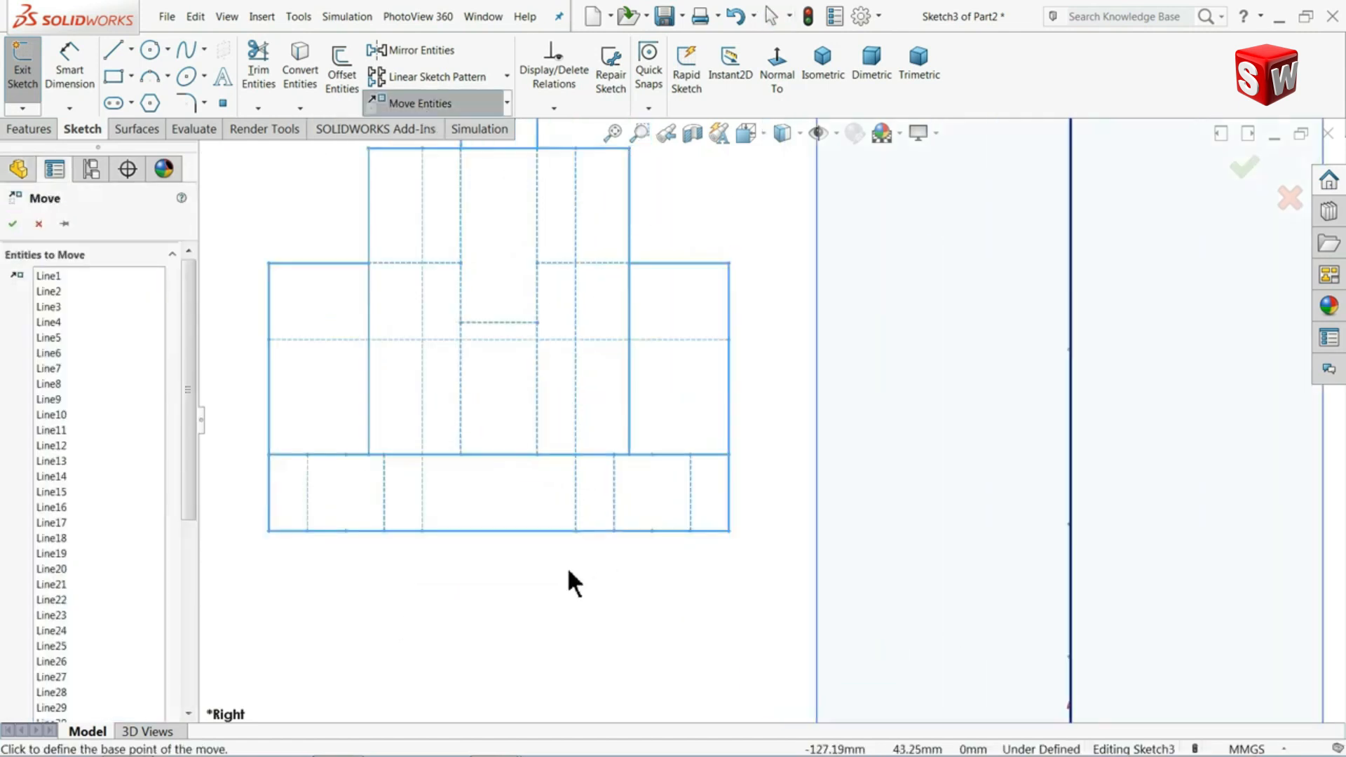
left_click(498, 529)
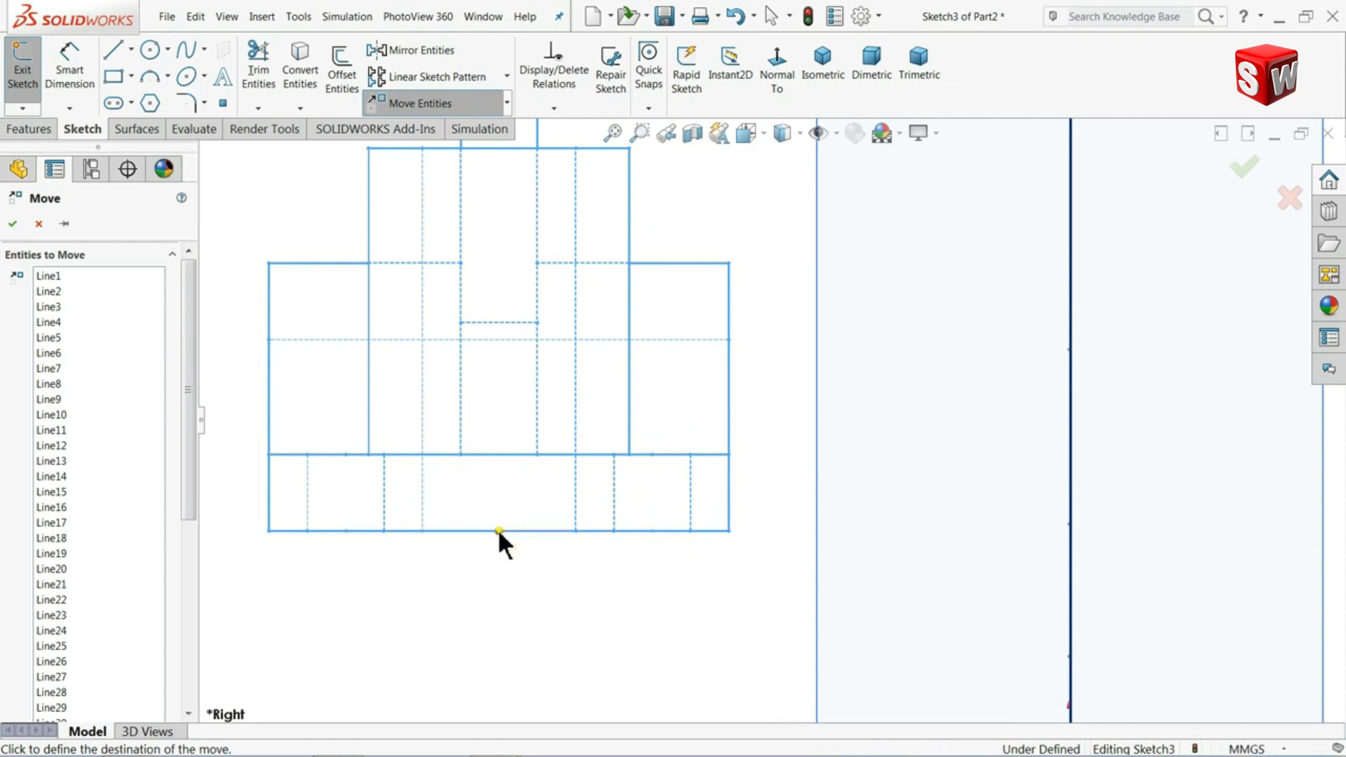
scroll(584, 565, "up", 3)
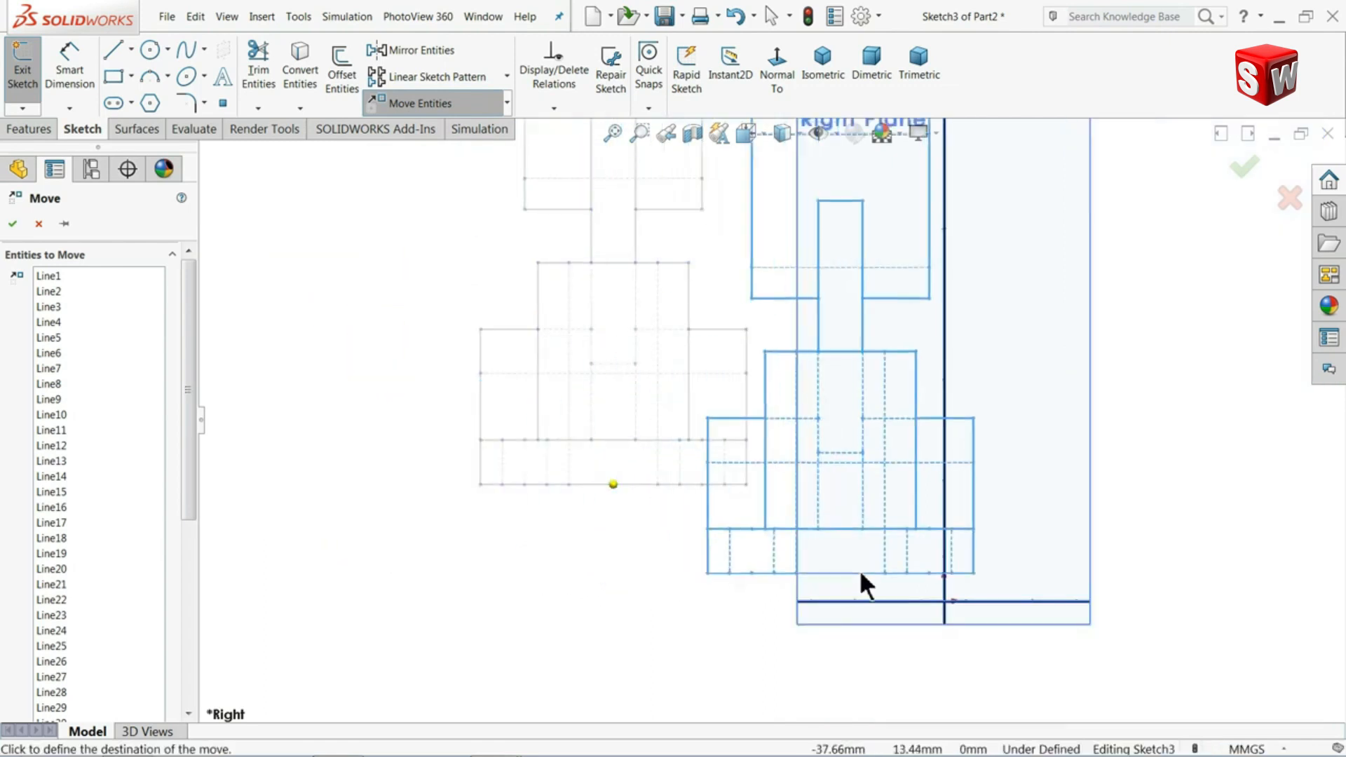
left_click(944, 603)
key("f")
mouse_move(546, 532)
middle_mouse_down()
mouse_move(654, 481)
mouse_move(730, 511)
mouse_move(736, 464)
mouse_move(718, 559)
middle_mouse_up()
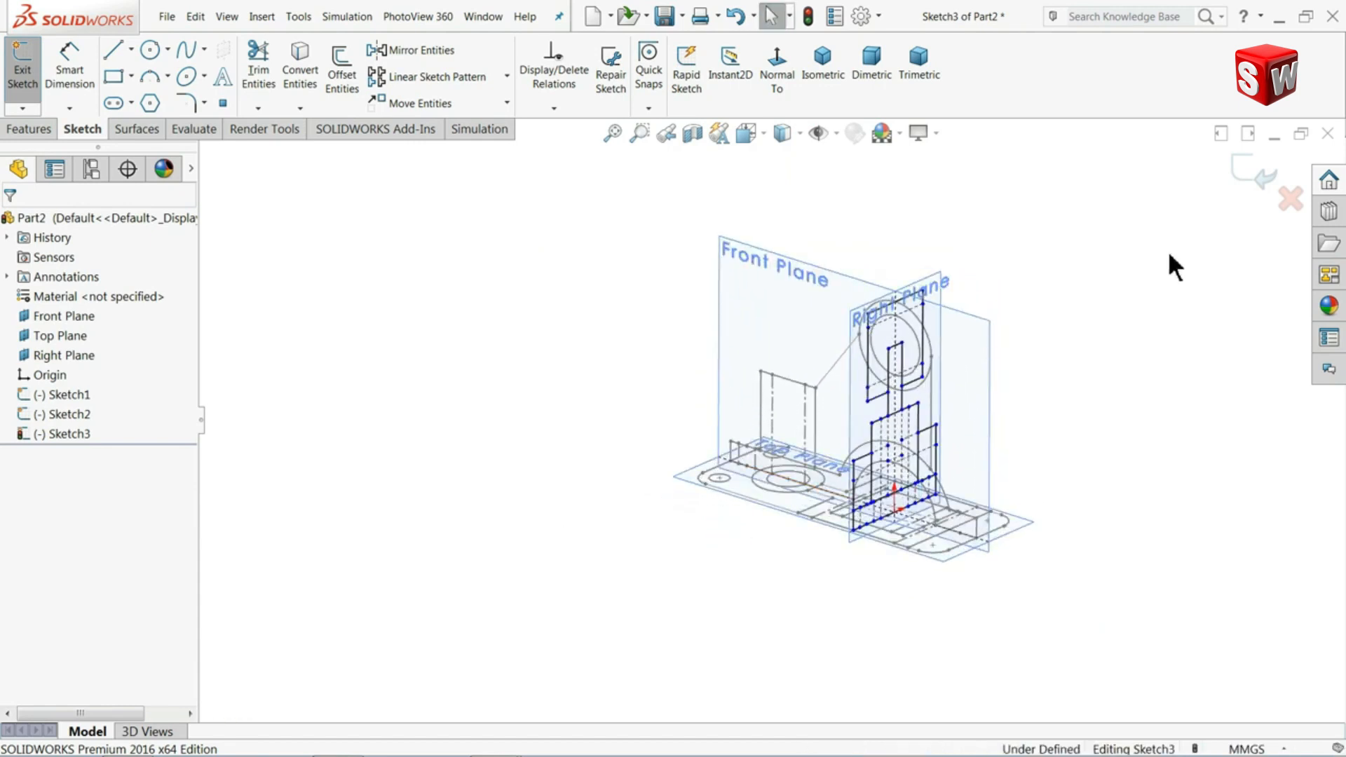
left_click(1259, 174)
mouse_move(1148, 252)
middle_mouse_down()
mouse_move(991, 349)
mouse_move(1096, 353)
mouse_move(976, 394)
mouse_move(950, 373)
mouse_move(1063, 336)
mouse_move(1097, 368)
middle_mouse_up()
- Hide the Front, Top and Right planes so only the three view sketches are displayed
left_click(527, 344)
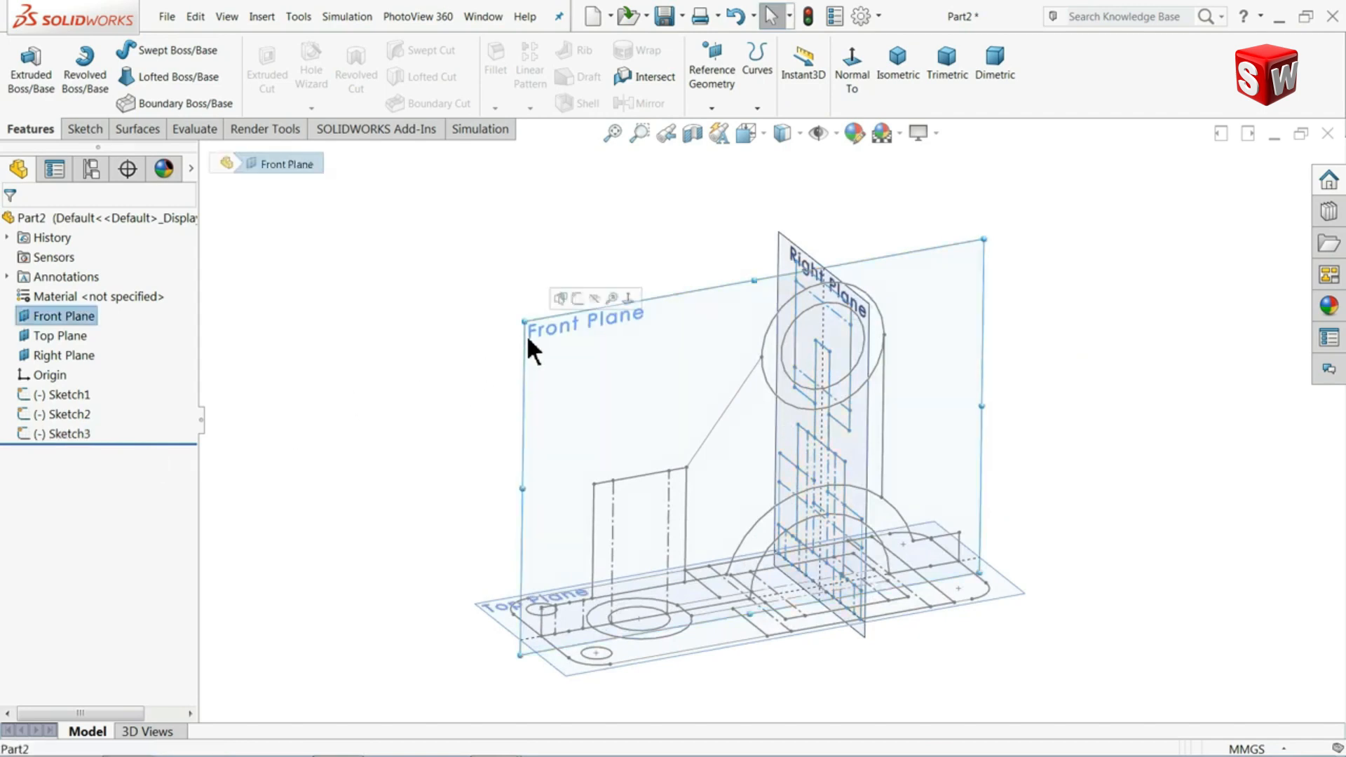
left_click(64, 356)
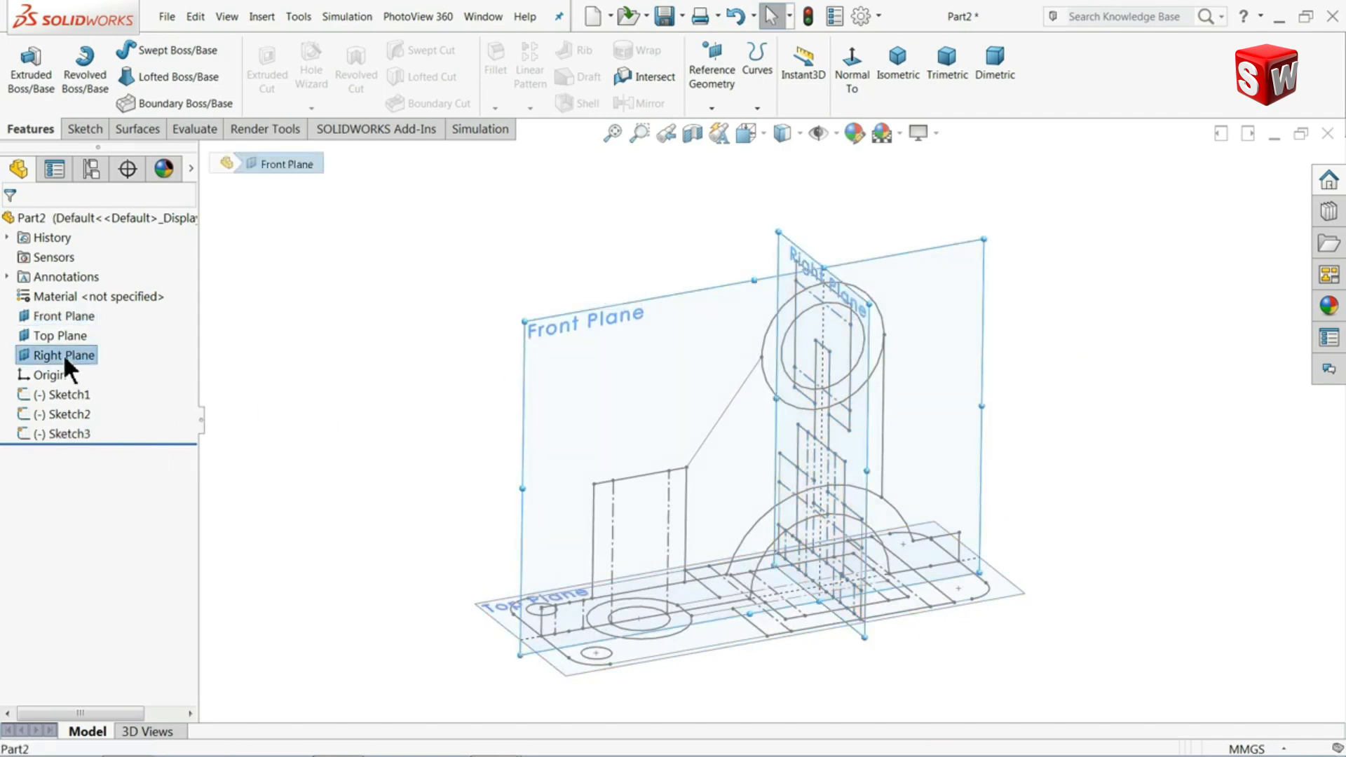
left_click(57, 314, "shift")
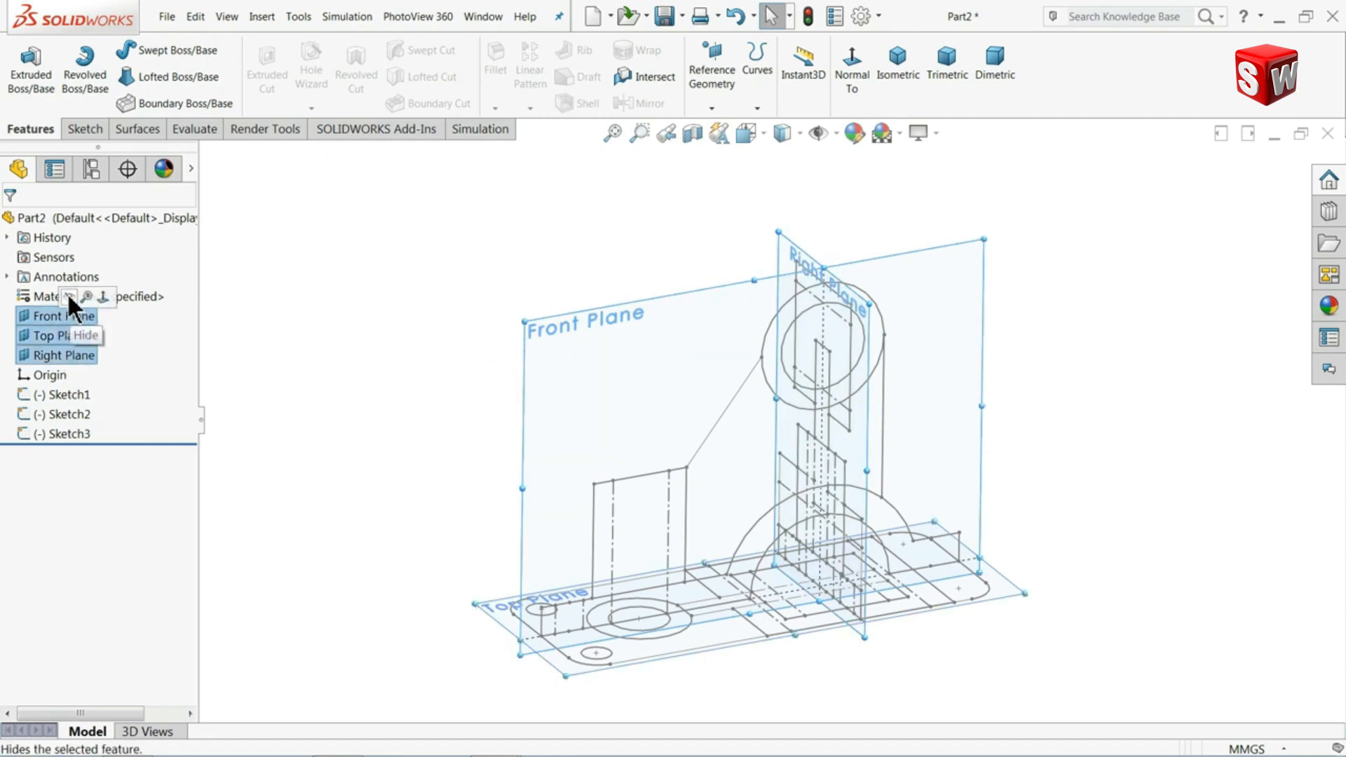
left_click(68, 295)
scroll(638, 453, "up", 3)
scroll(670, 466, "down", 3)
mouse_move(753, 471)
middle_mouse_down()
mouse_move(808, 420)
mouse_move(782, 475)
mouse_move(804, 475)
middle_mouse_up()
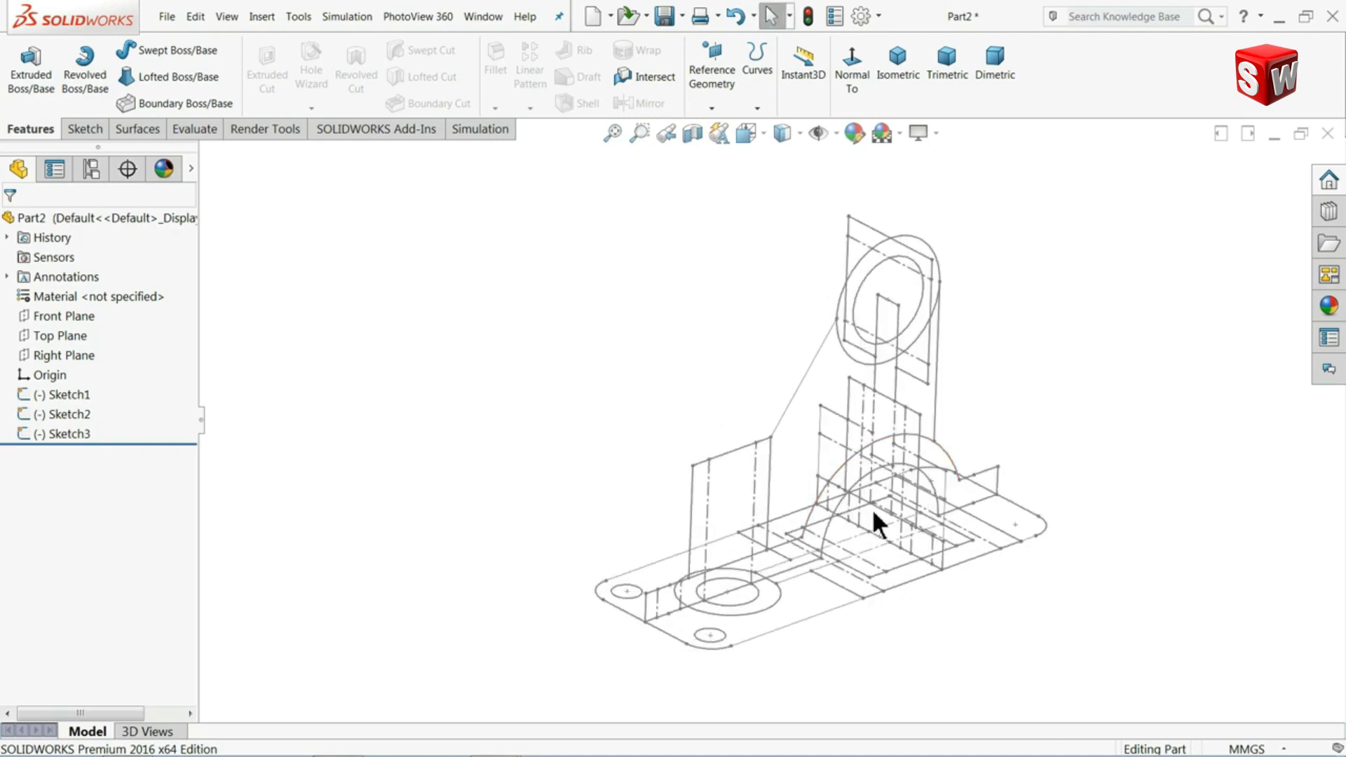
scroll(876, 501, "down", 1)
mouse_move(746, 342)
middle_mouse_down()
mouse_move(727, 310)
mouse_move(742, 356)
mouse_move(732, 329)
middle_mouse_up()
key("Escape")
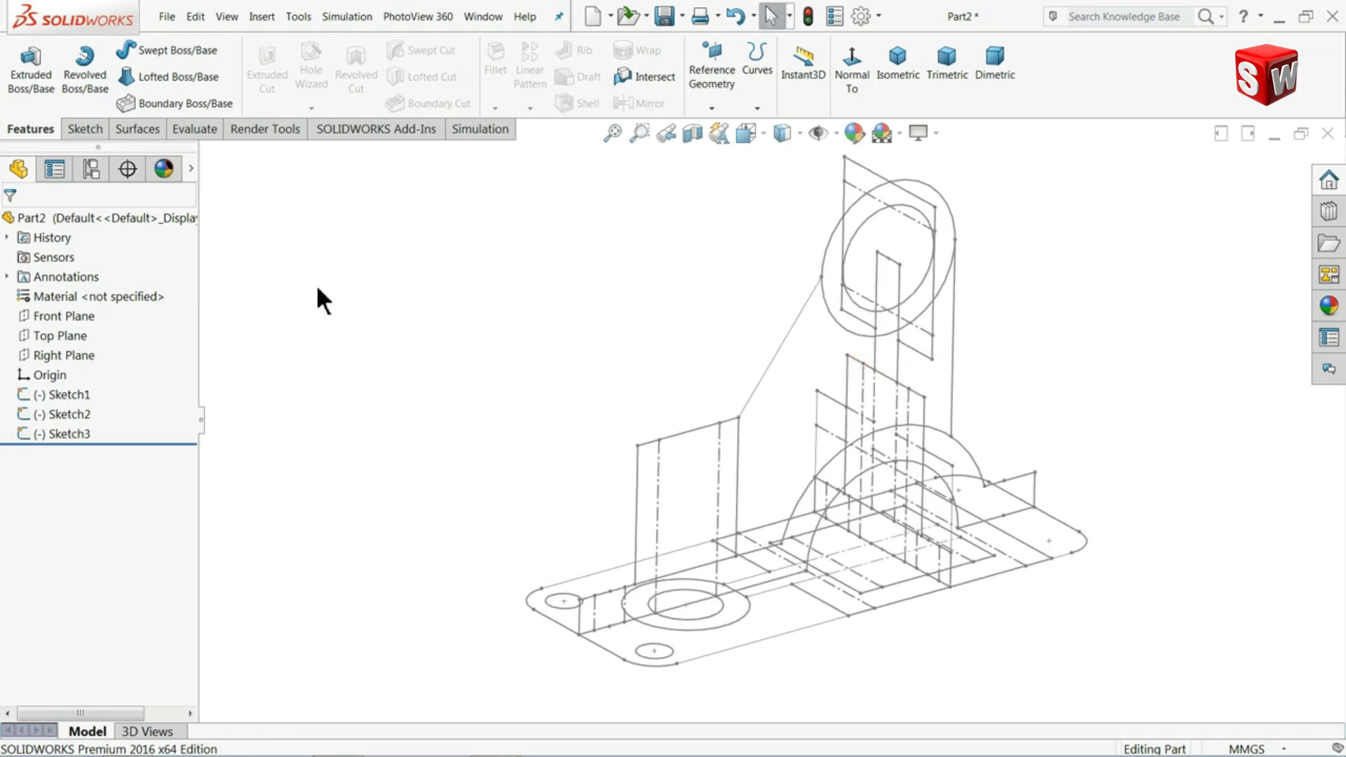
- Start a boss extrusion of Sketch1 using the base plate and arch contour, with the Mid Plane end condition
left_click(53, 393)
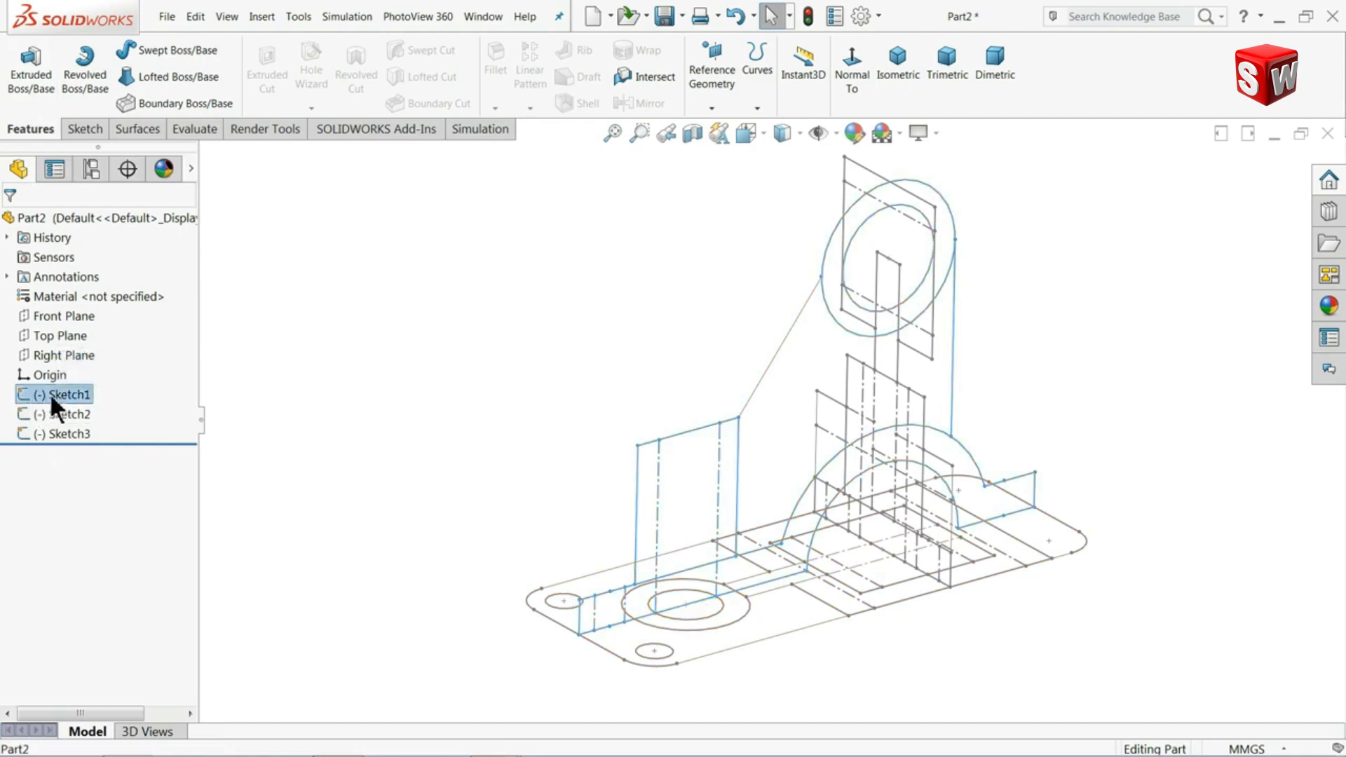
left_click(29, 73)
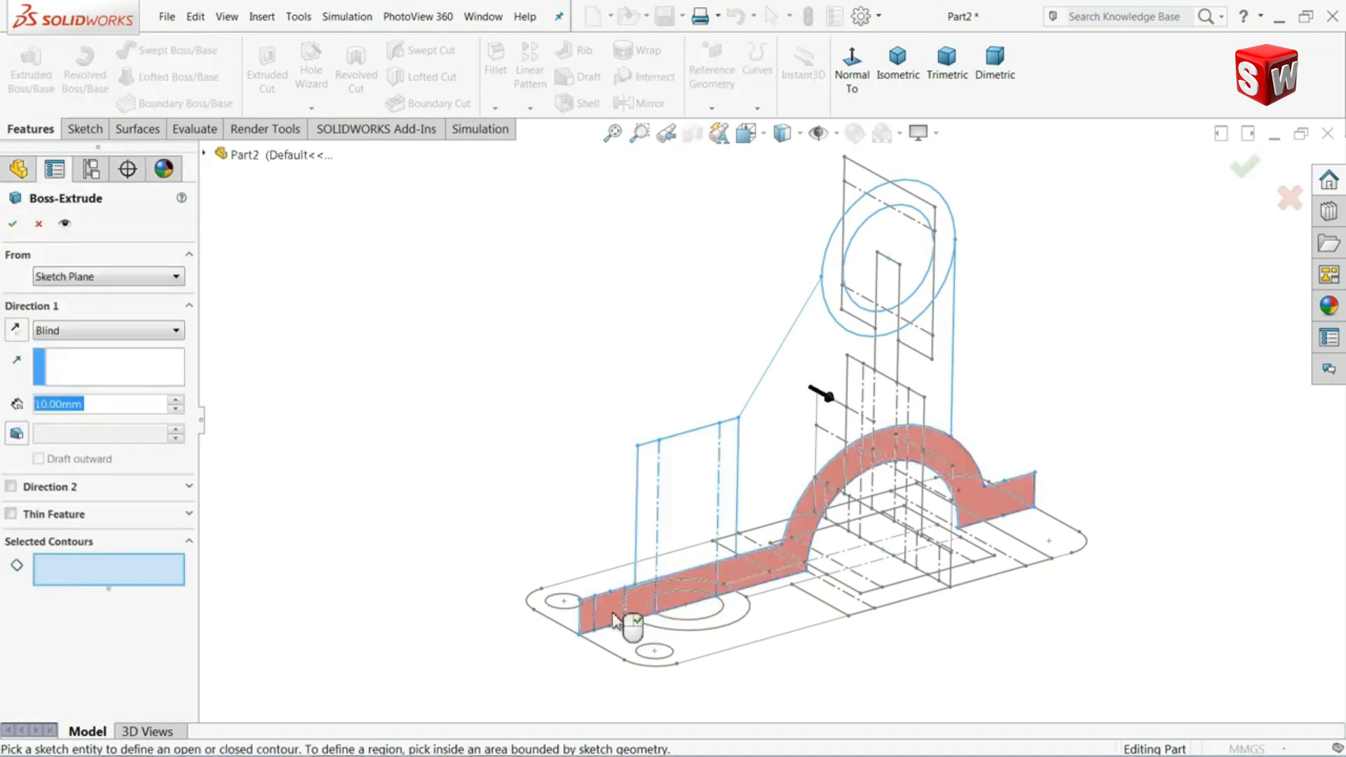
left_click(635, 626)
left_click(86, 334)
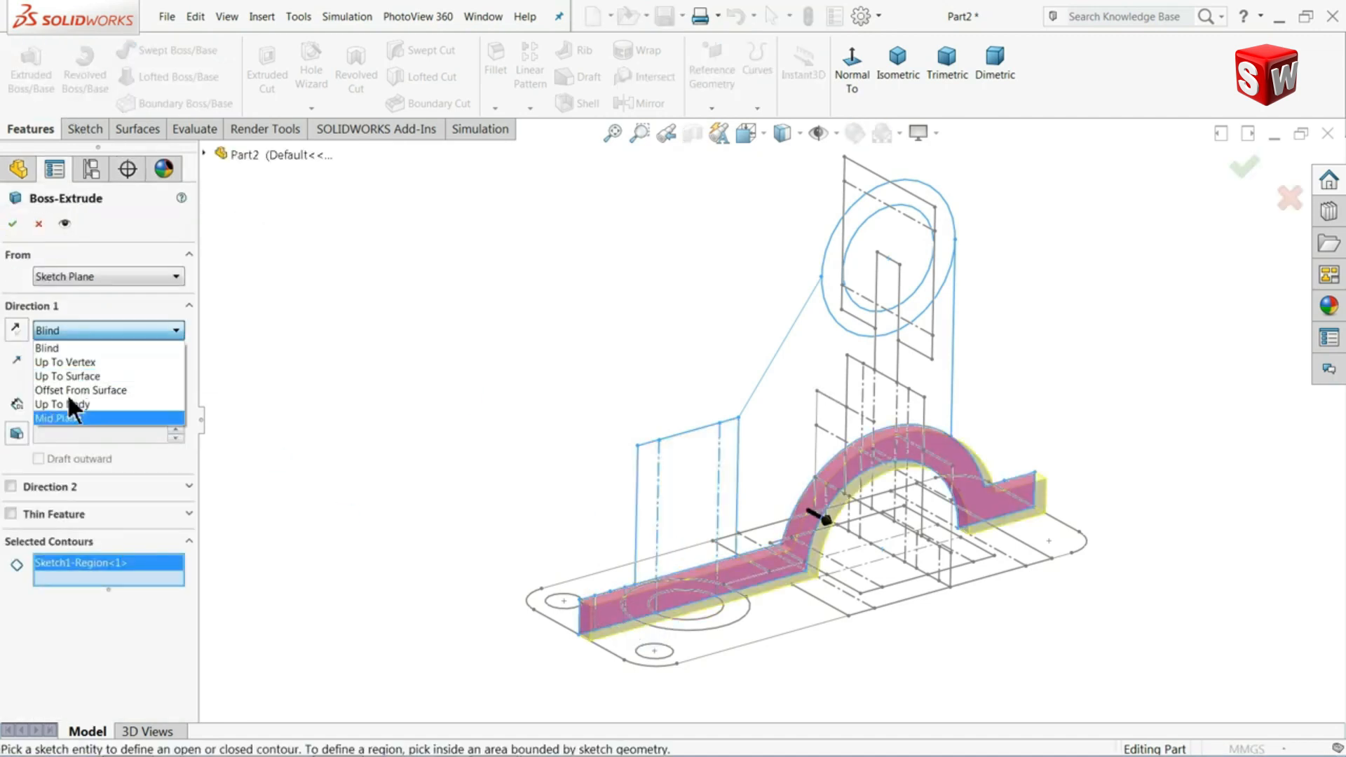
left_click(60, 419)
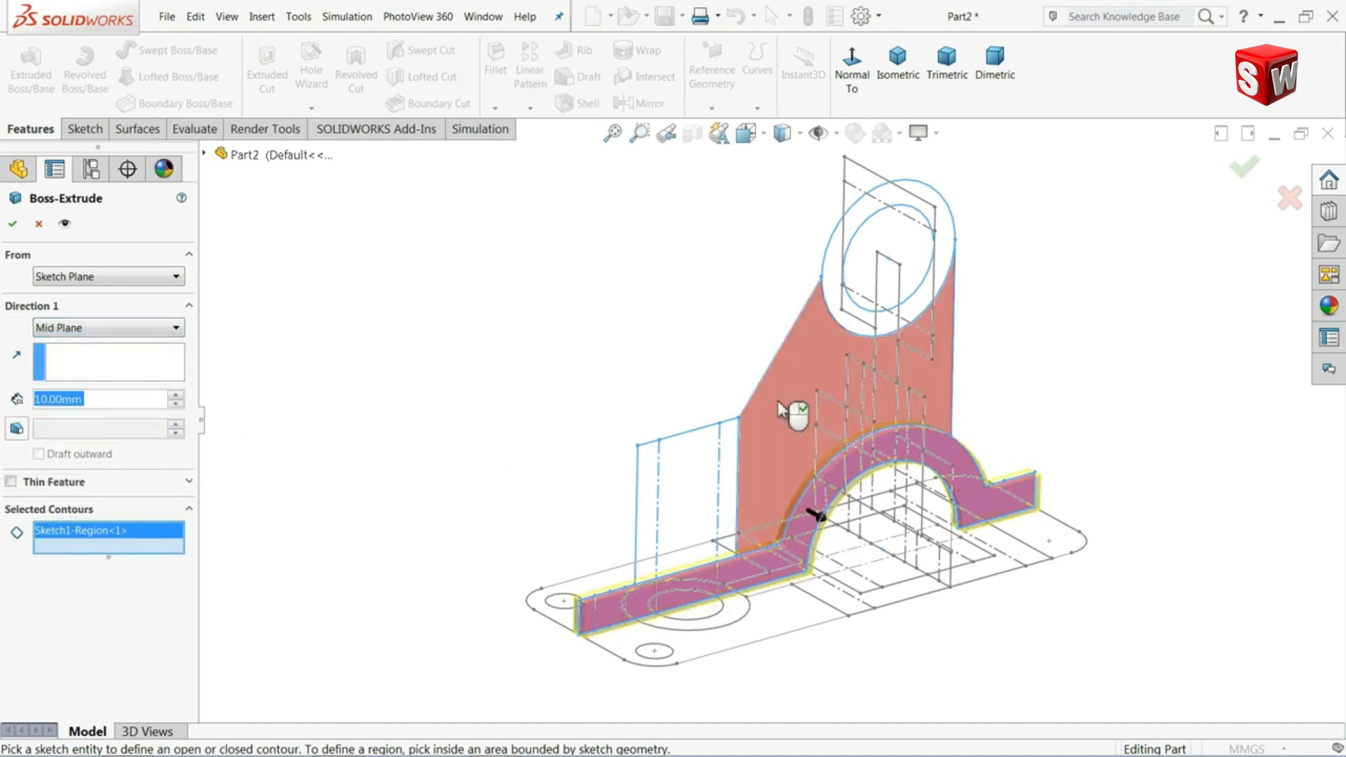
- Set the extrusion depth to 120 mm by matching the side view's outer edge, and create the base
left_click(756, 134)
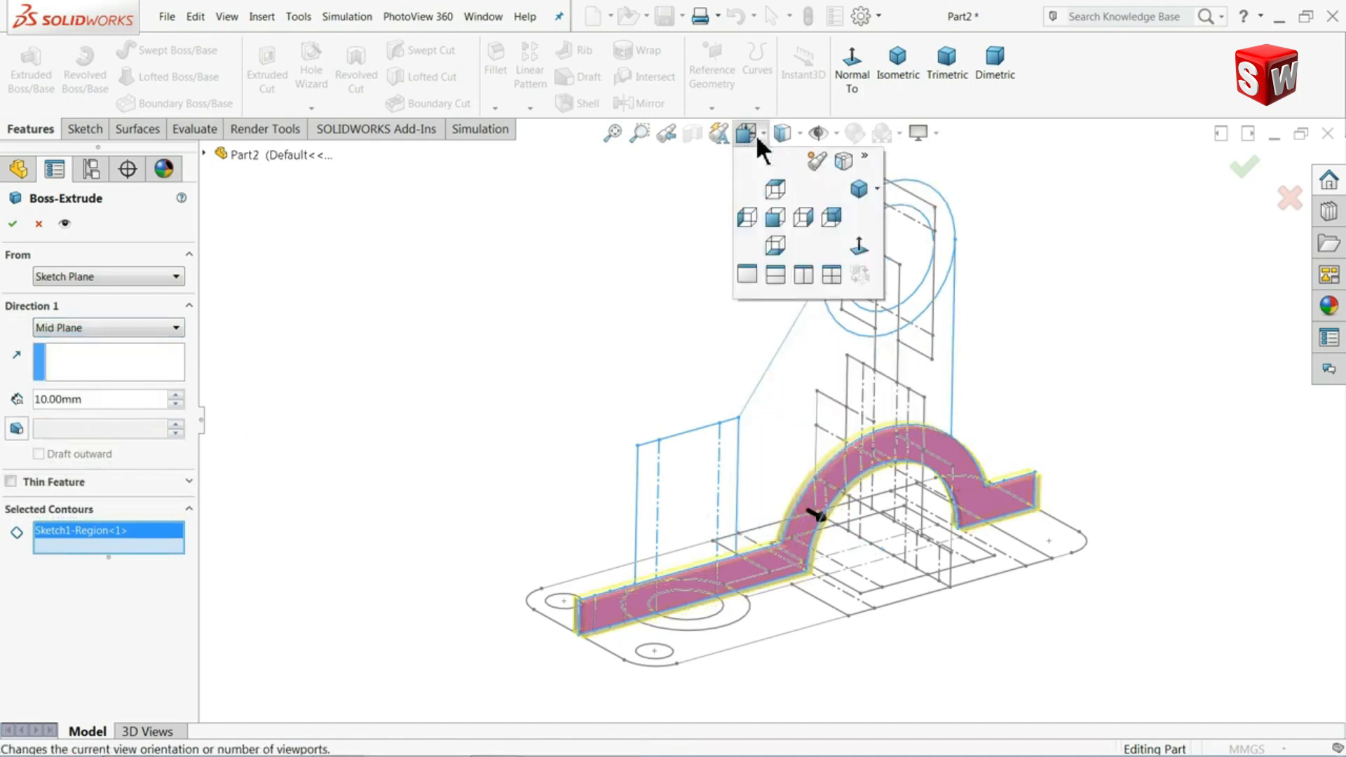
left_click(746, 218)
scroll(787, 655, "down", 3)
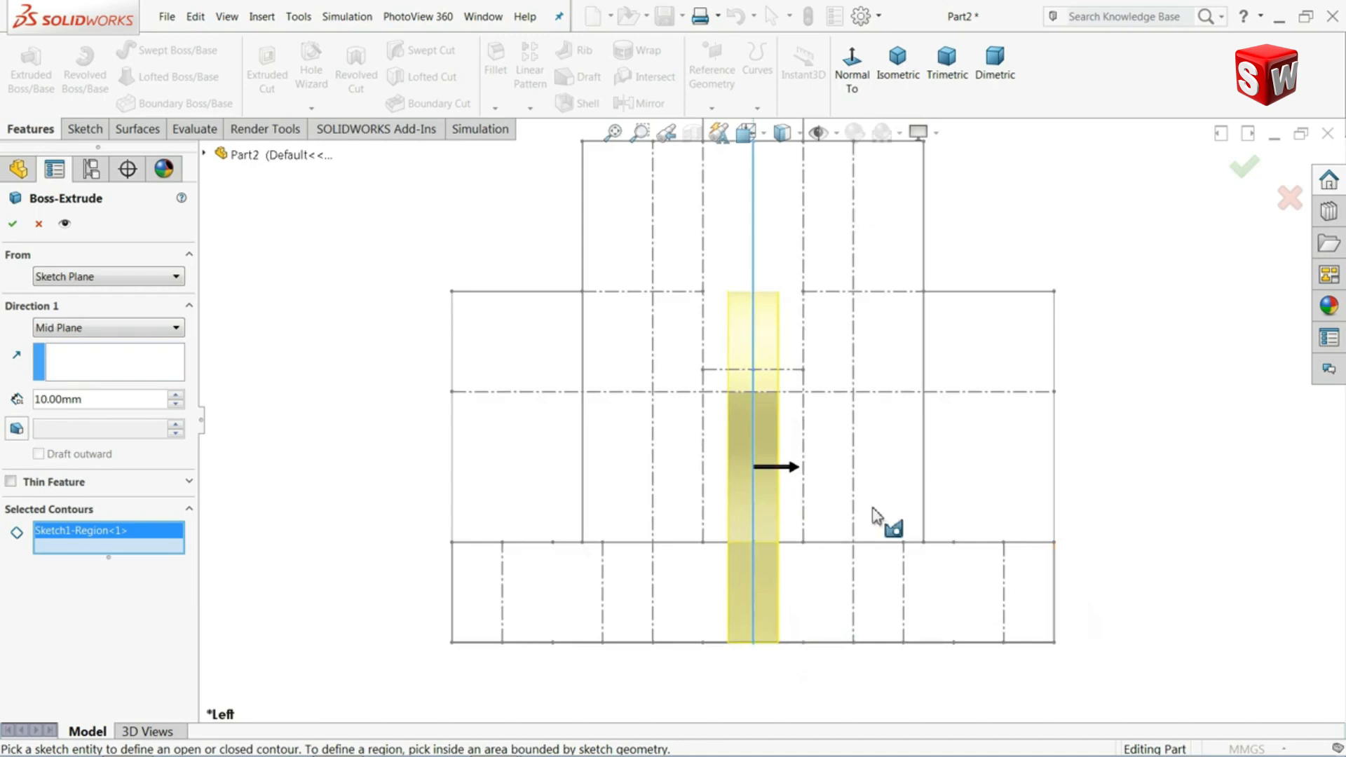
mouse_move(796, 474)
left_mouse_down()
mouse_move(891, 478)
mouse_move(941, 511)
mouse_move(1027, 535)
mouse_move(1054, 560)
left_mouse_up()
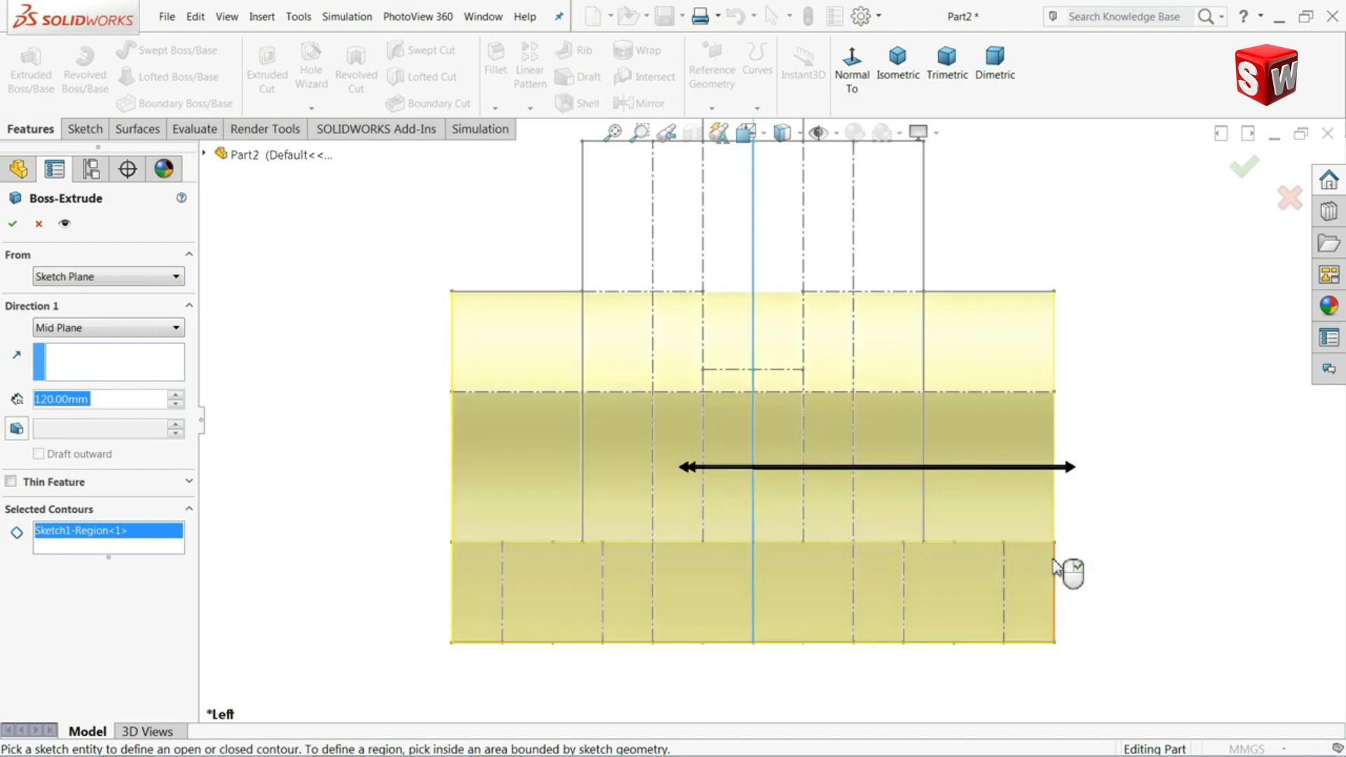
scroll(1127, 436, "up", 4)
middle_click_drag(1085, 381, 1034, 443)
left_click(13, 223)
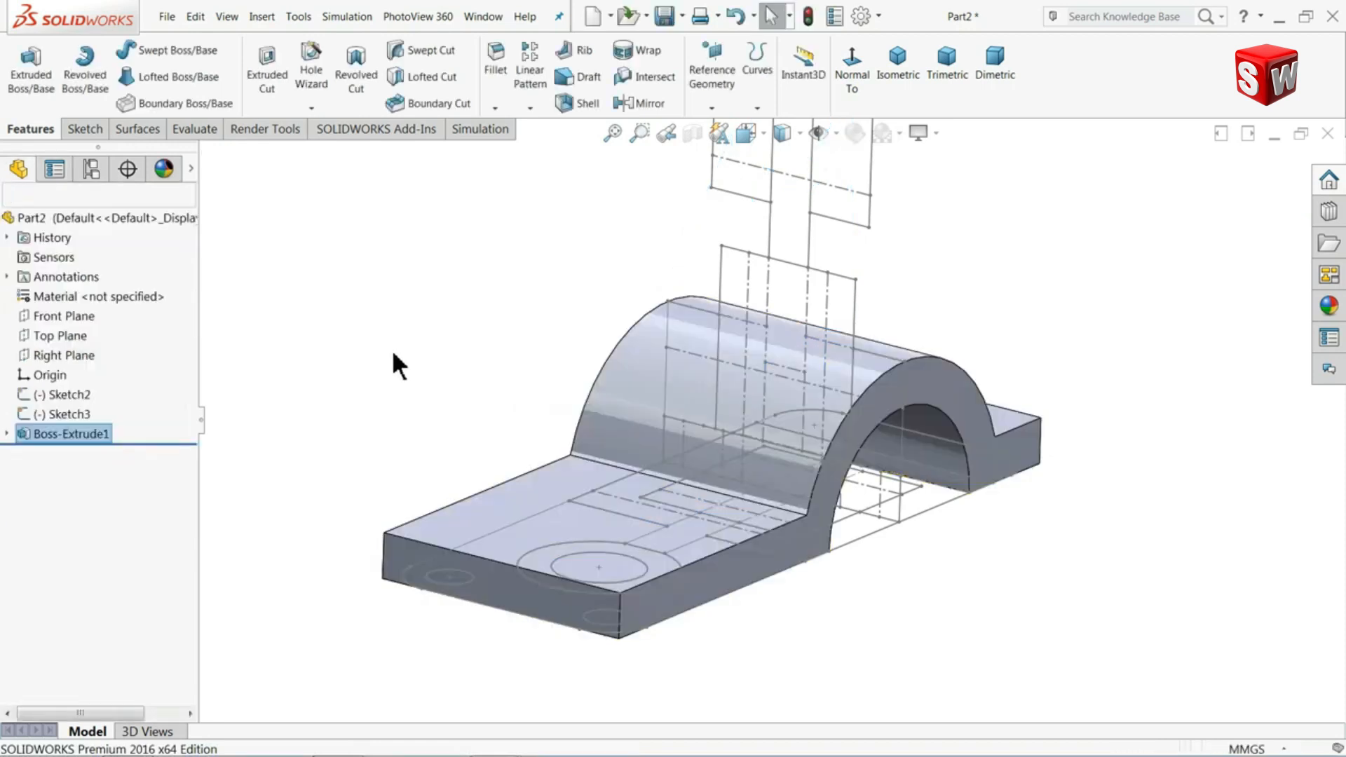
- Start an extruded cut from the top view's Sketch2 and reverse its direction to go up through the base
middle_click_drag(419, 368, 396, 443)
left_click(47, 397)
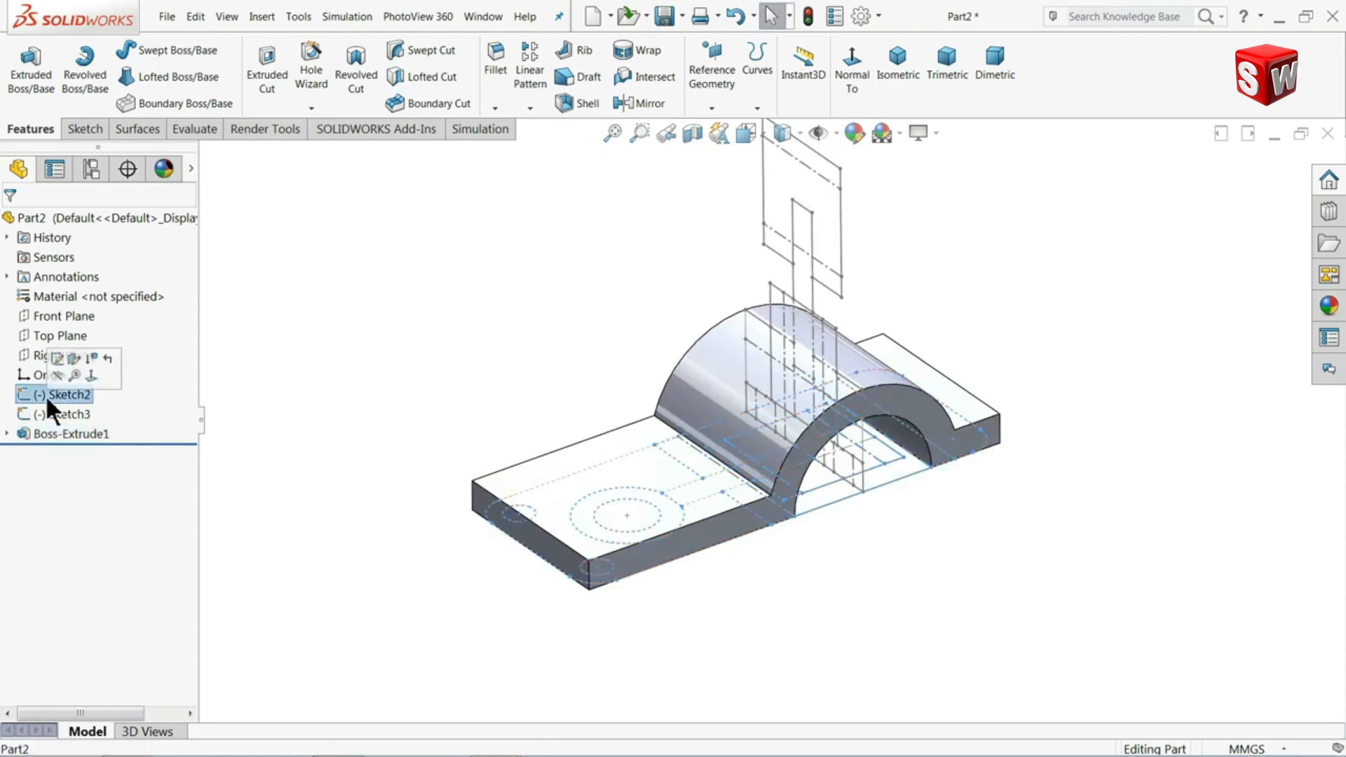
left_click(56, 356)
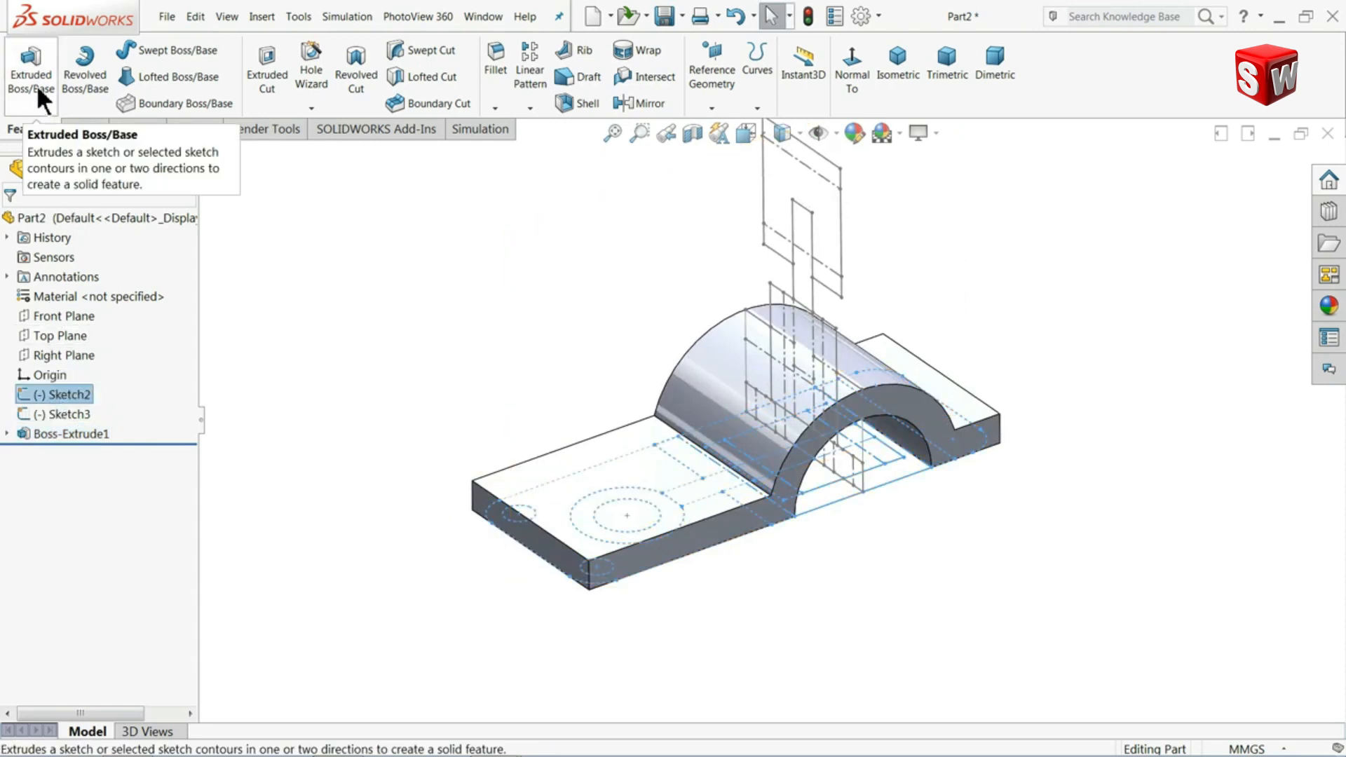
left_click(270, 86)
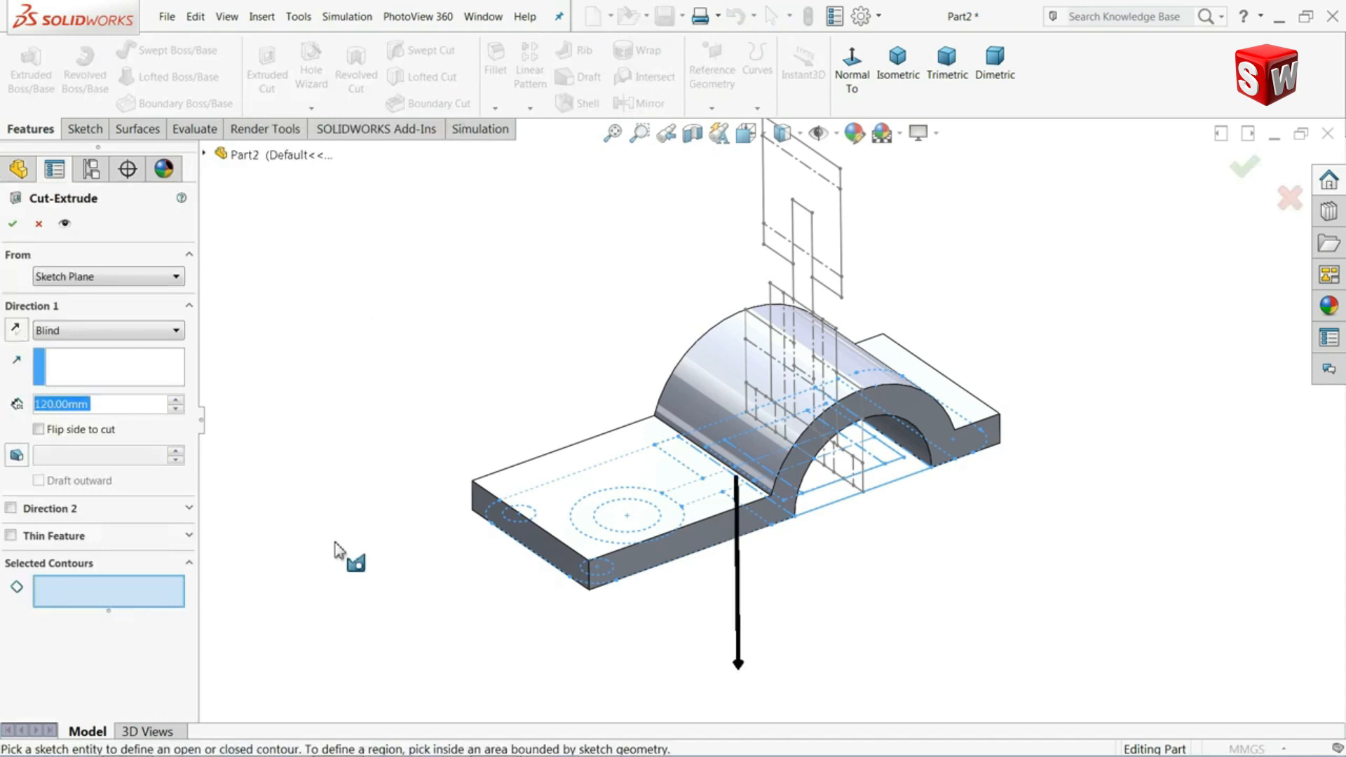
left_click(16, 330)
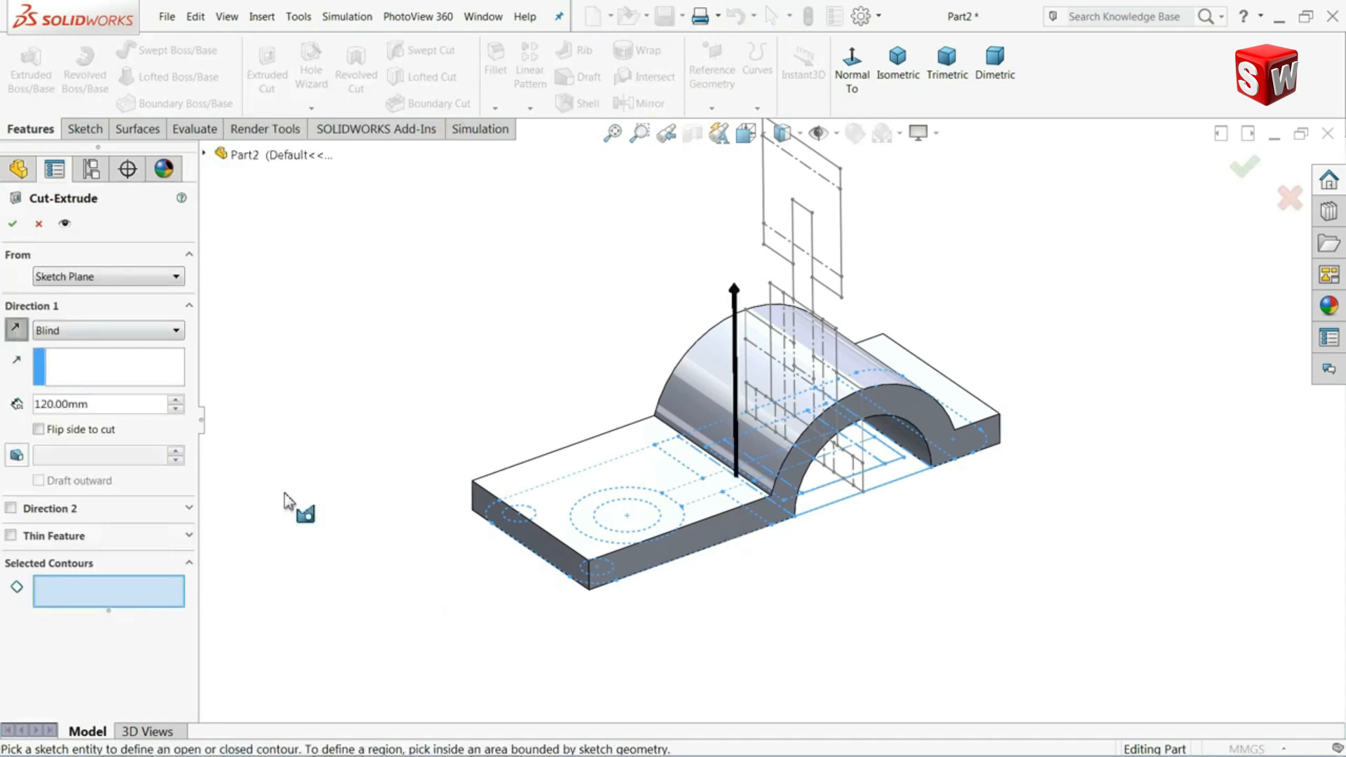
middle_click_drag(442, 602, 700, 291)
scroll(700, 291, "down", 2)
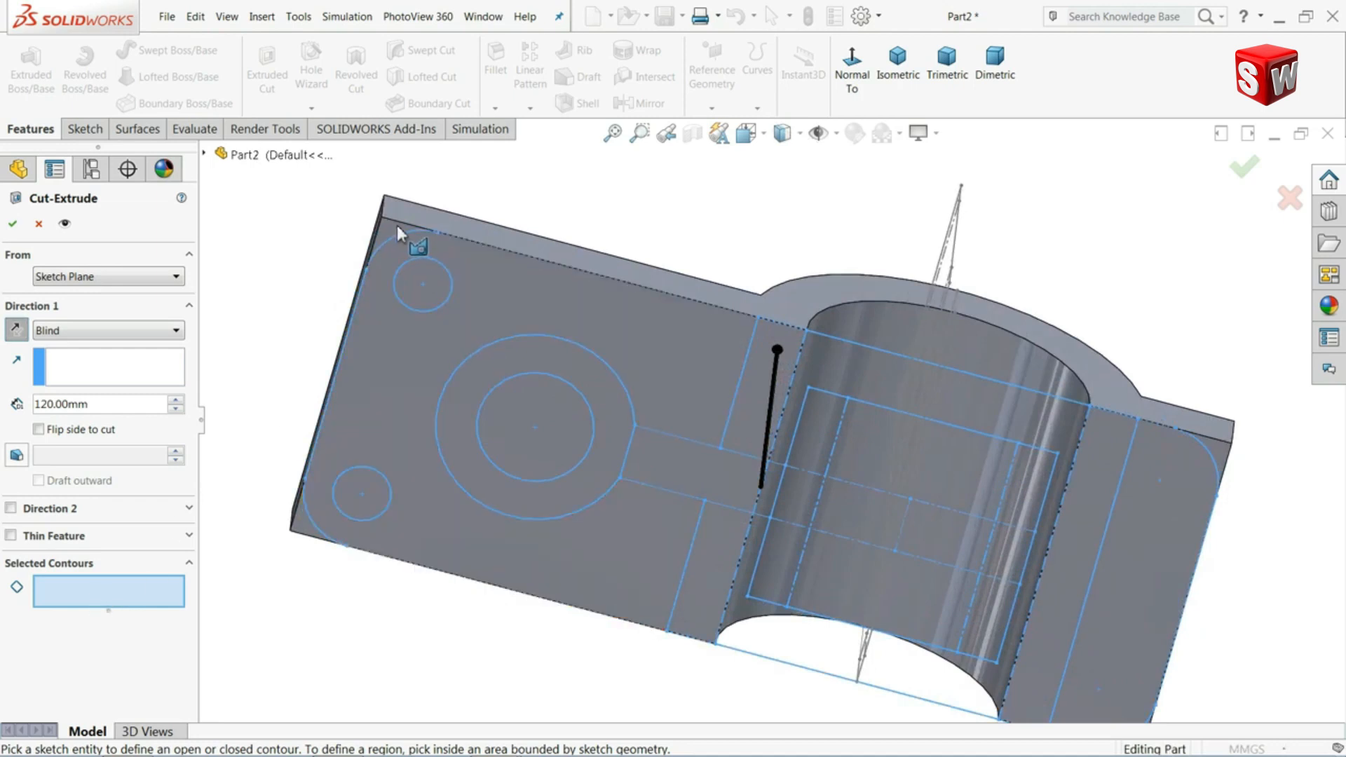
- Select all nine regions inside the rounded top-view outline, including the circles and inner rectangles, as the cut contours
left_click(387, 330)
left_click(423, 302)
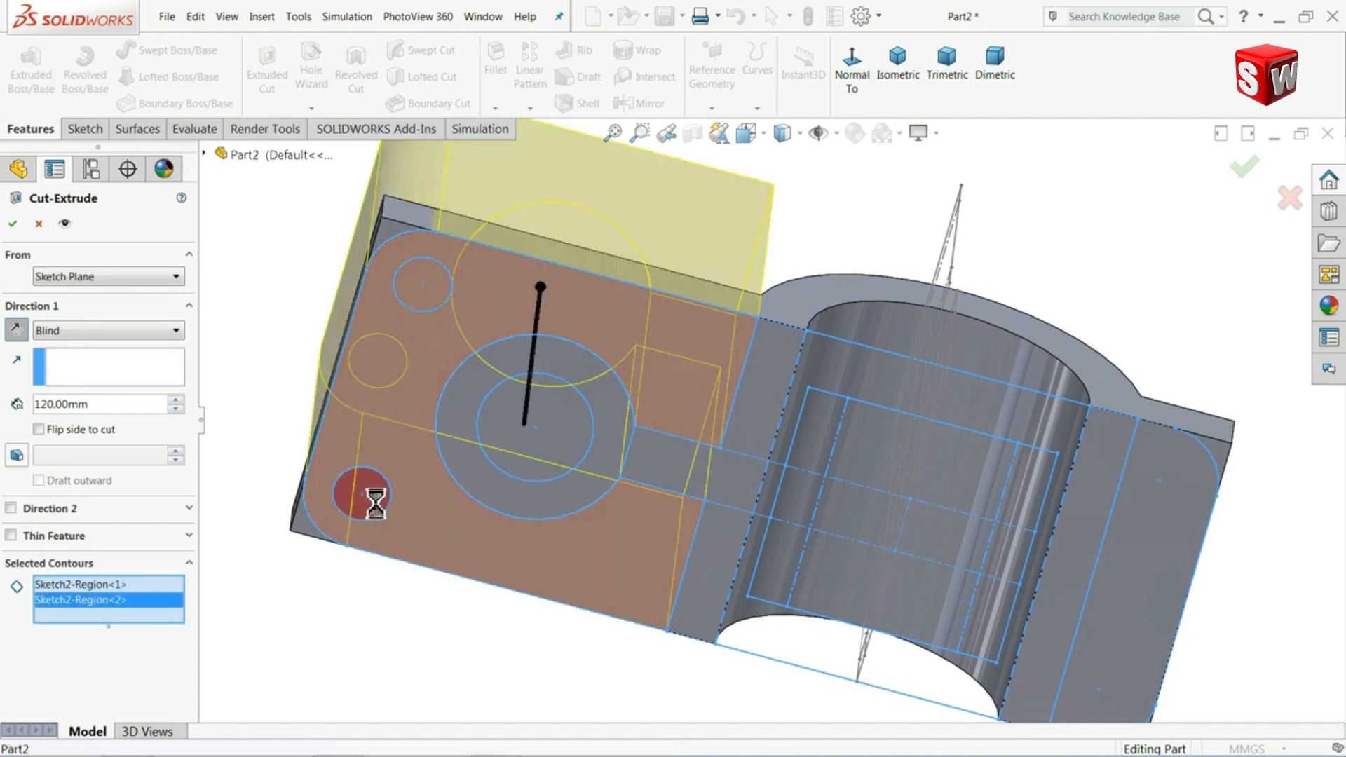
left_click(365, 491)
left_click(513, 492)
left_click(523, 472)
left_click(662, 467)
left_click(752, 442)
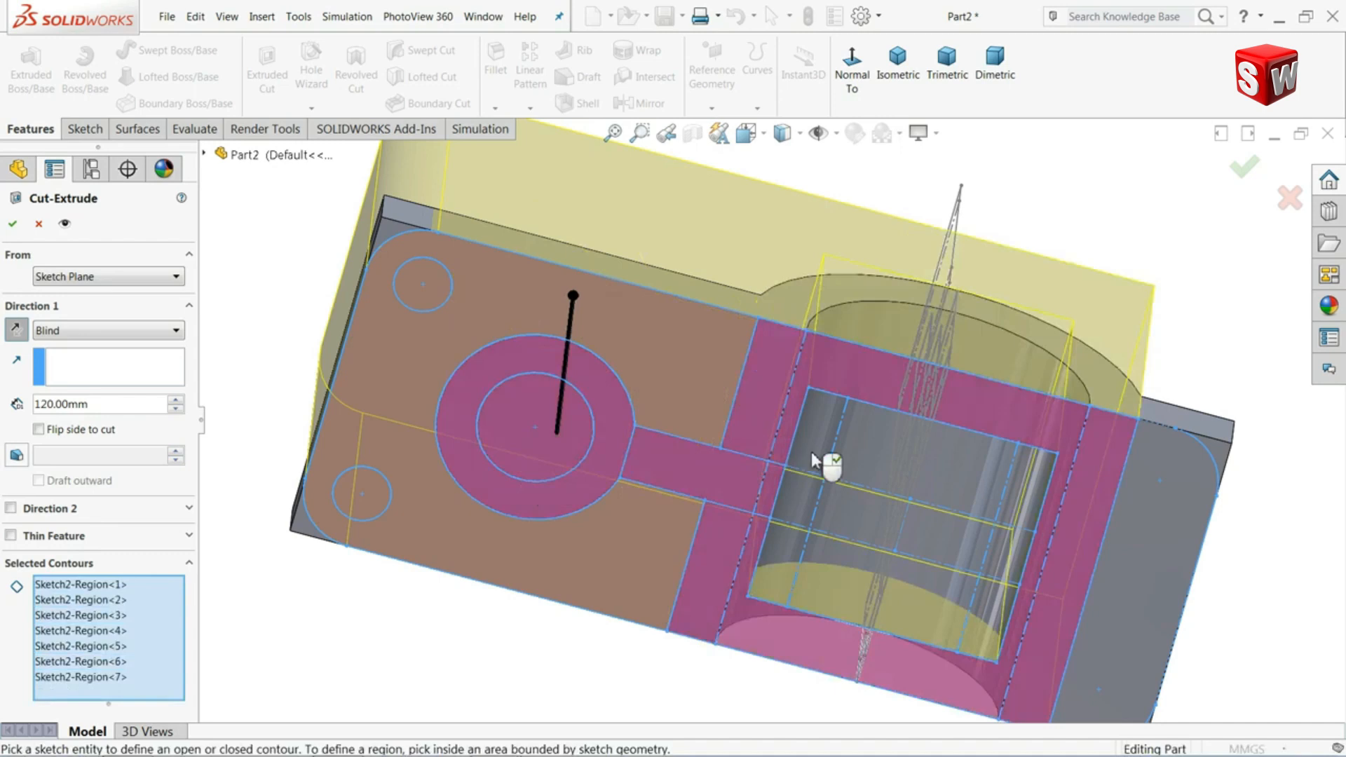
left_click(856, 460)
left_click(1175, 540)
scroll(1076, 493, "up", 3)
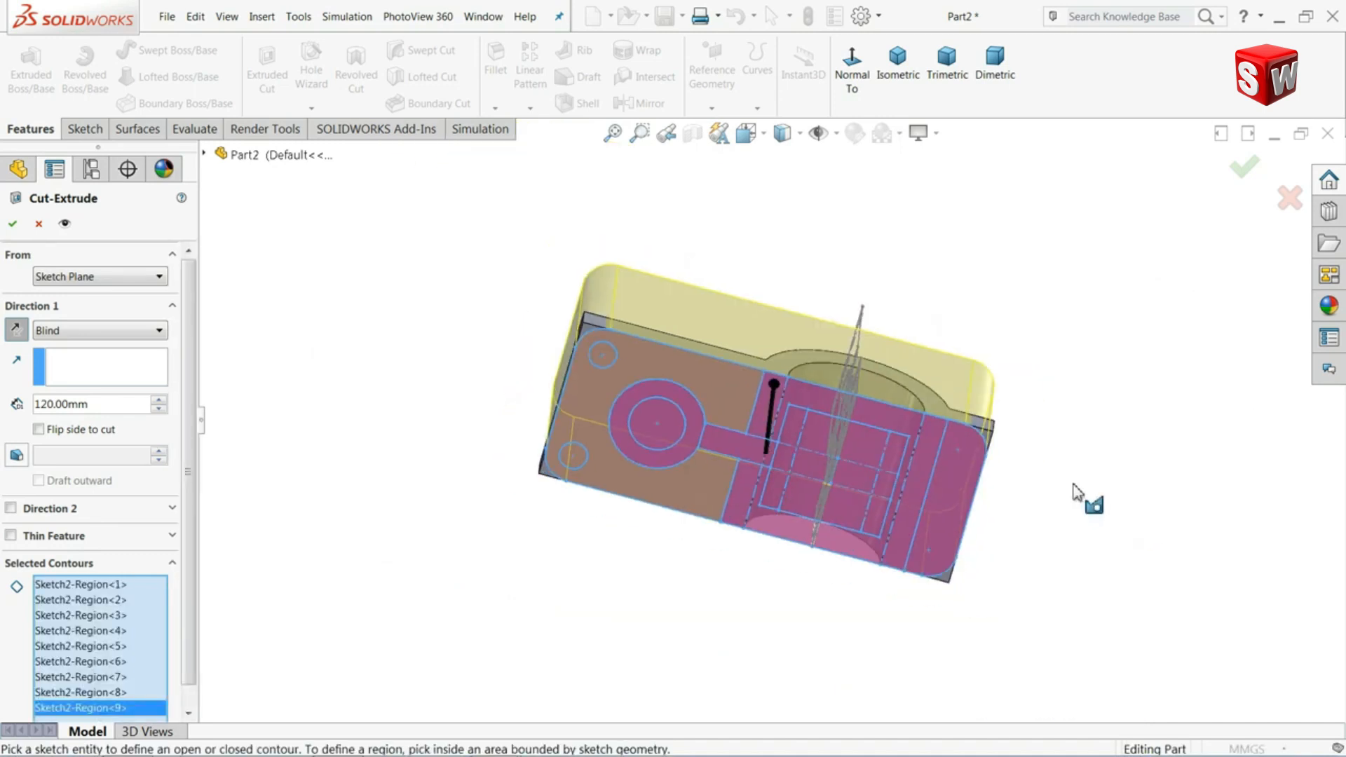
middle_click_drag(954, 270, 937, 601)
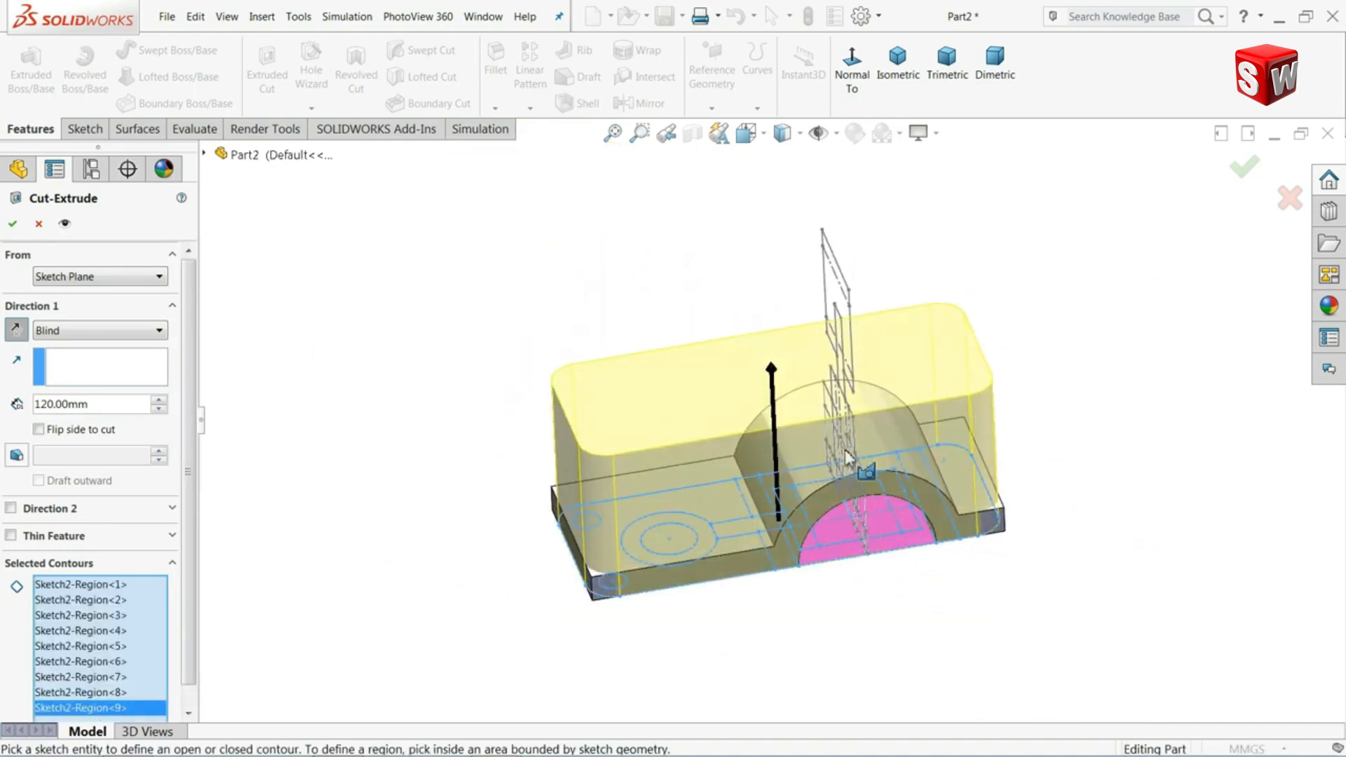
scroll(765, 384, "down", 2)
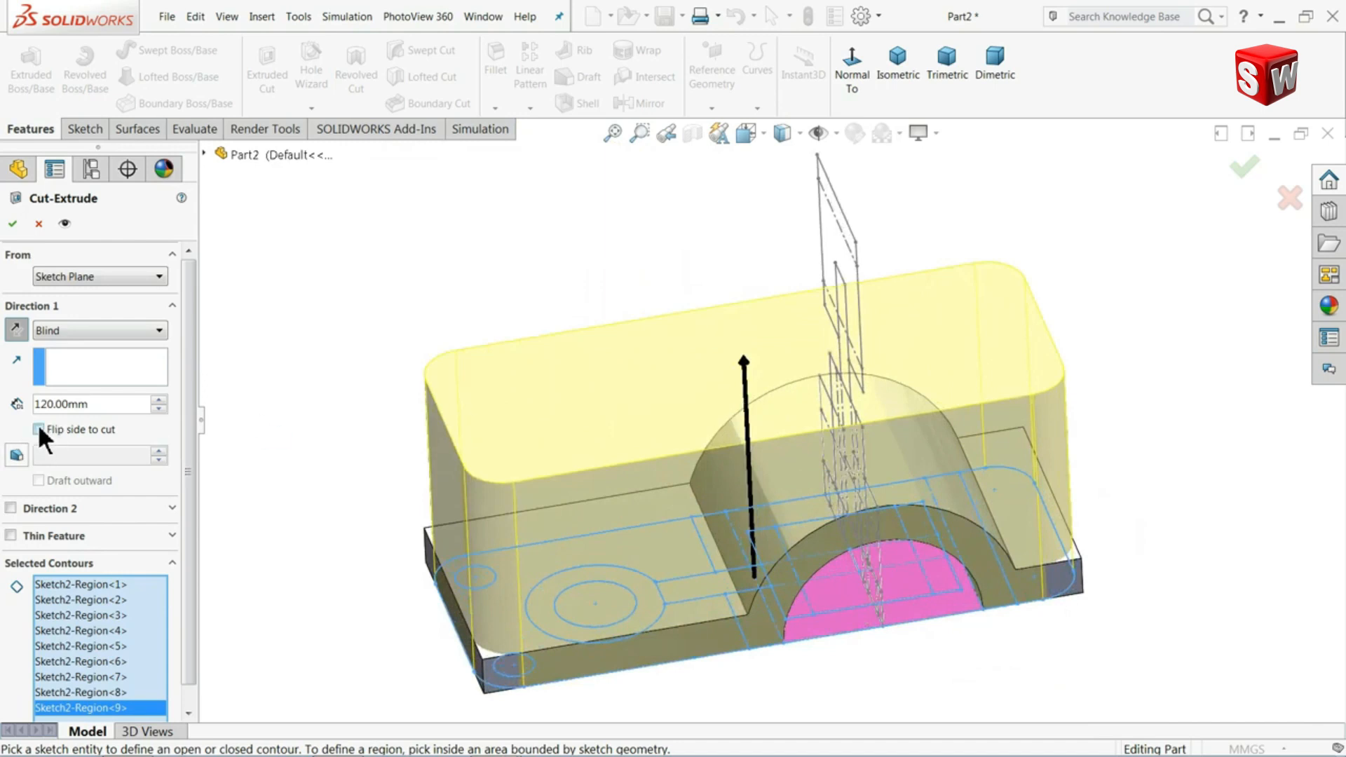
- Set the cut to Through All with the side to cut flipped, and trim the base to the rounded outline
left_click(52, 327)
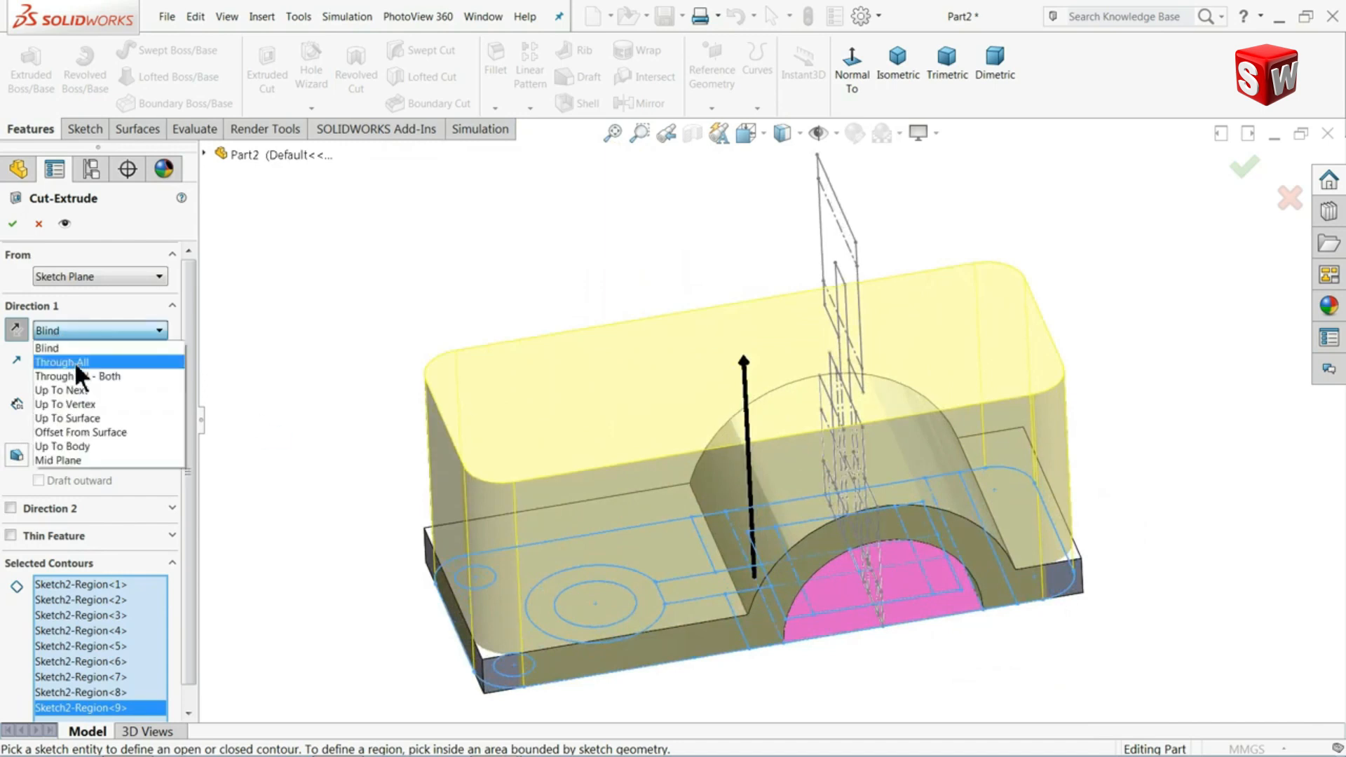
left_click(75, 360)
middle_click_drag(430, 405, 431, 354)
left_click(39, 399)
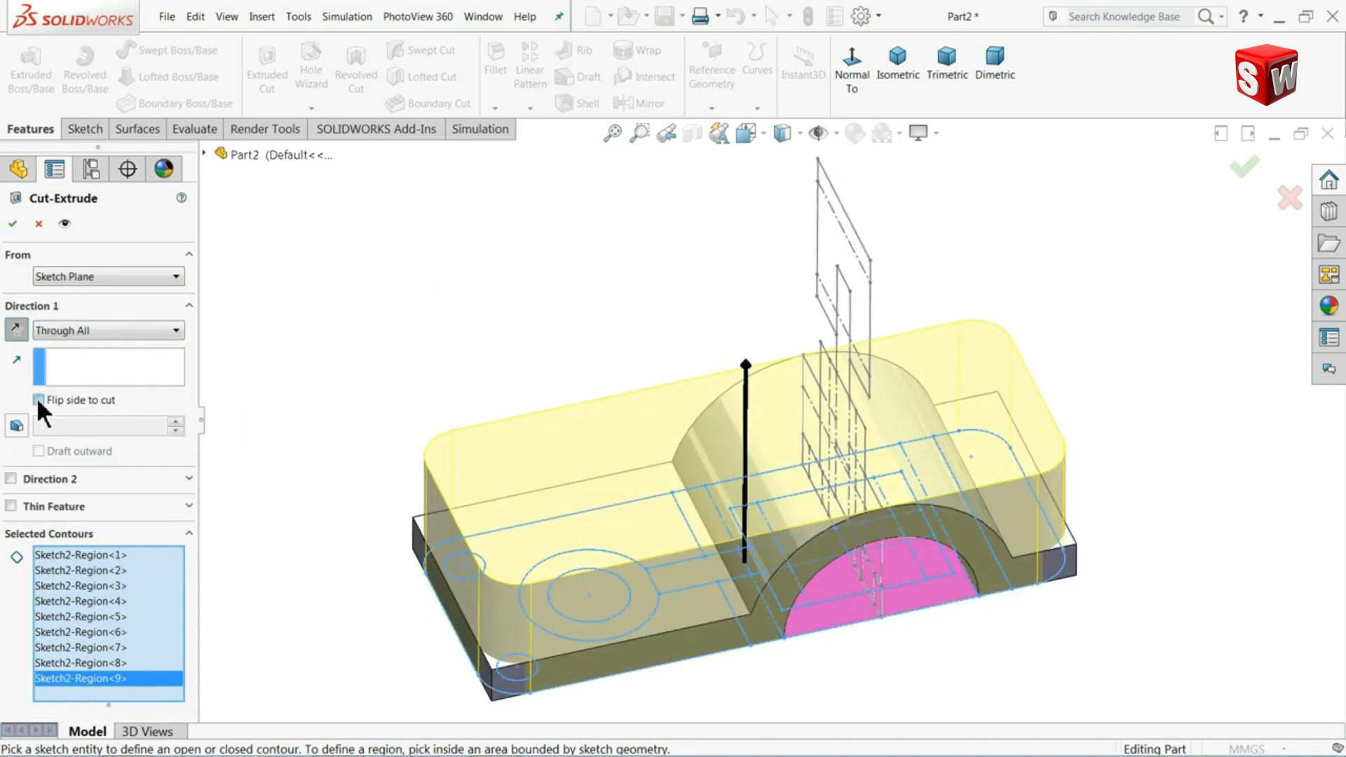
scroll(531, 691, "down", 2)
scroll(531, 691, "down", 2)
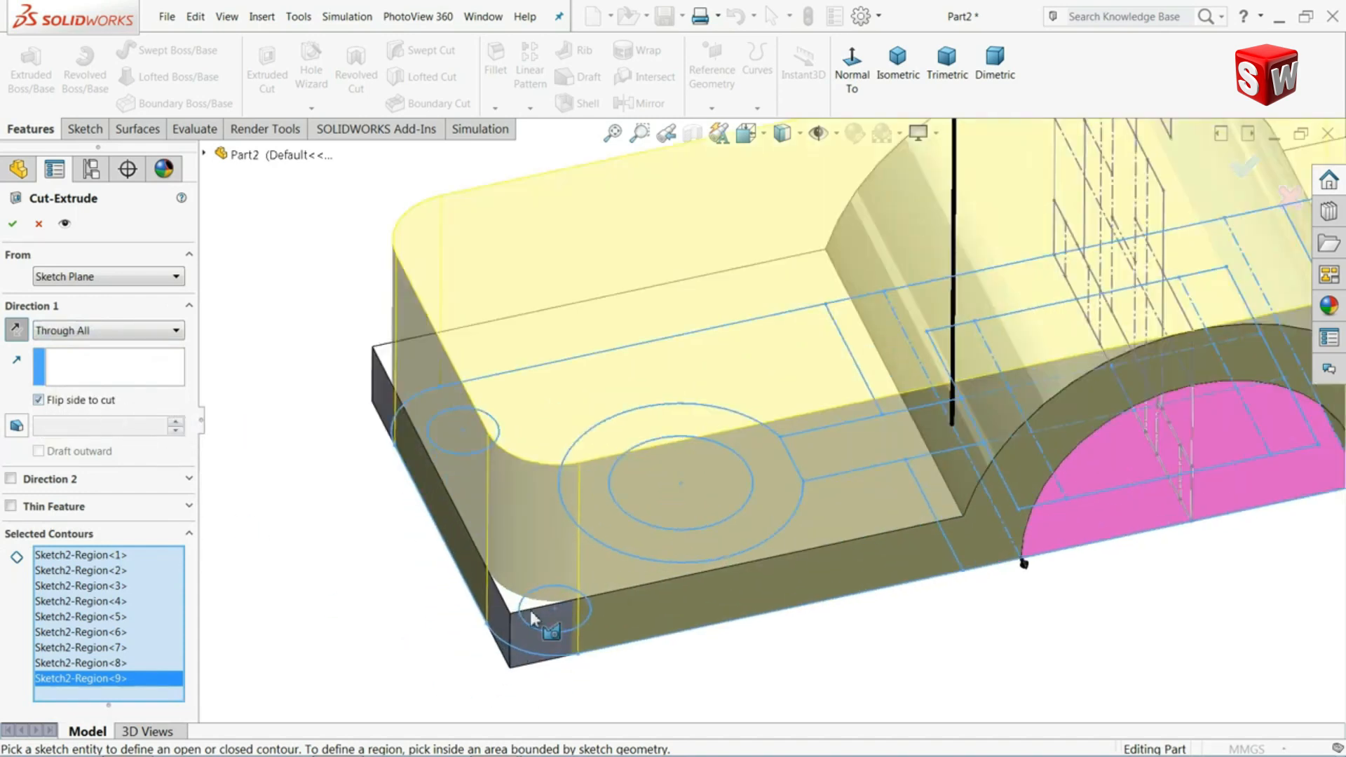
left_click(16, 223)
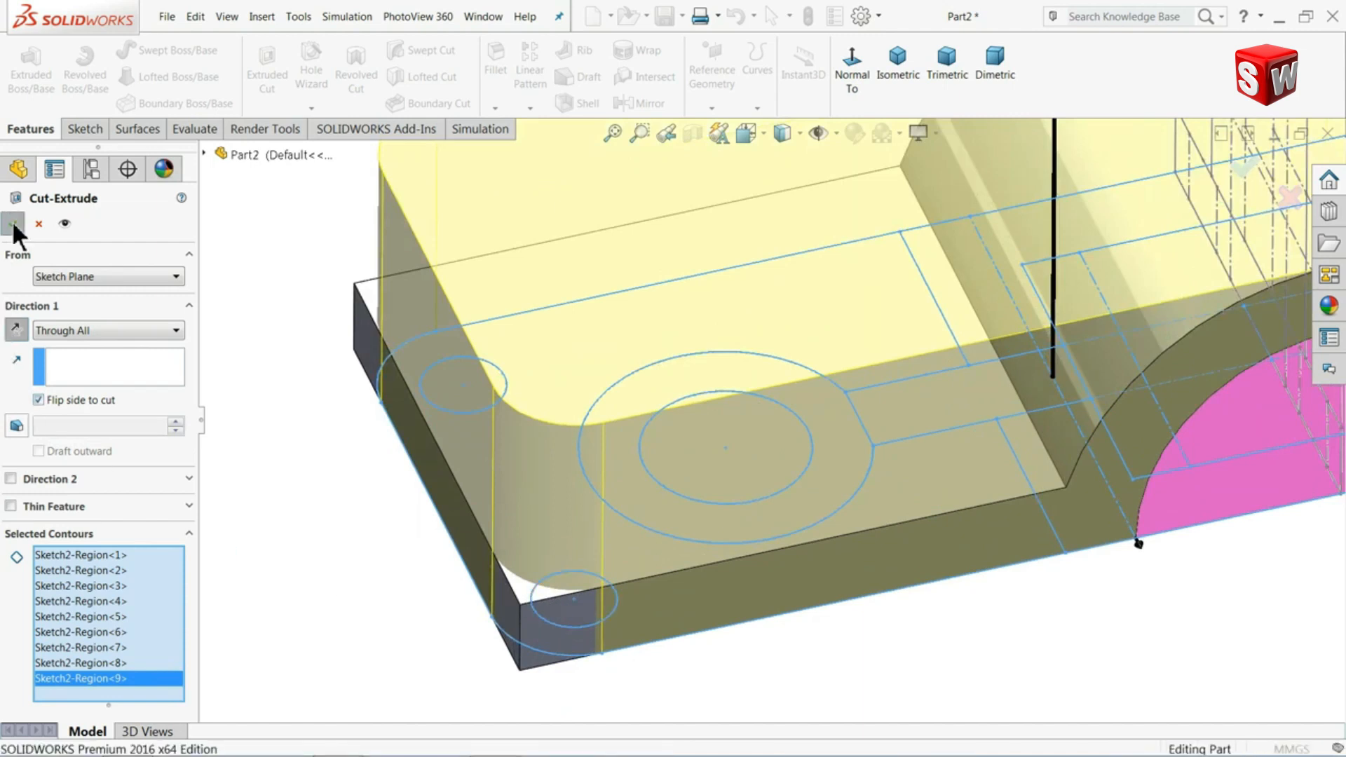
scroll(533, 608, "up", 3)
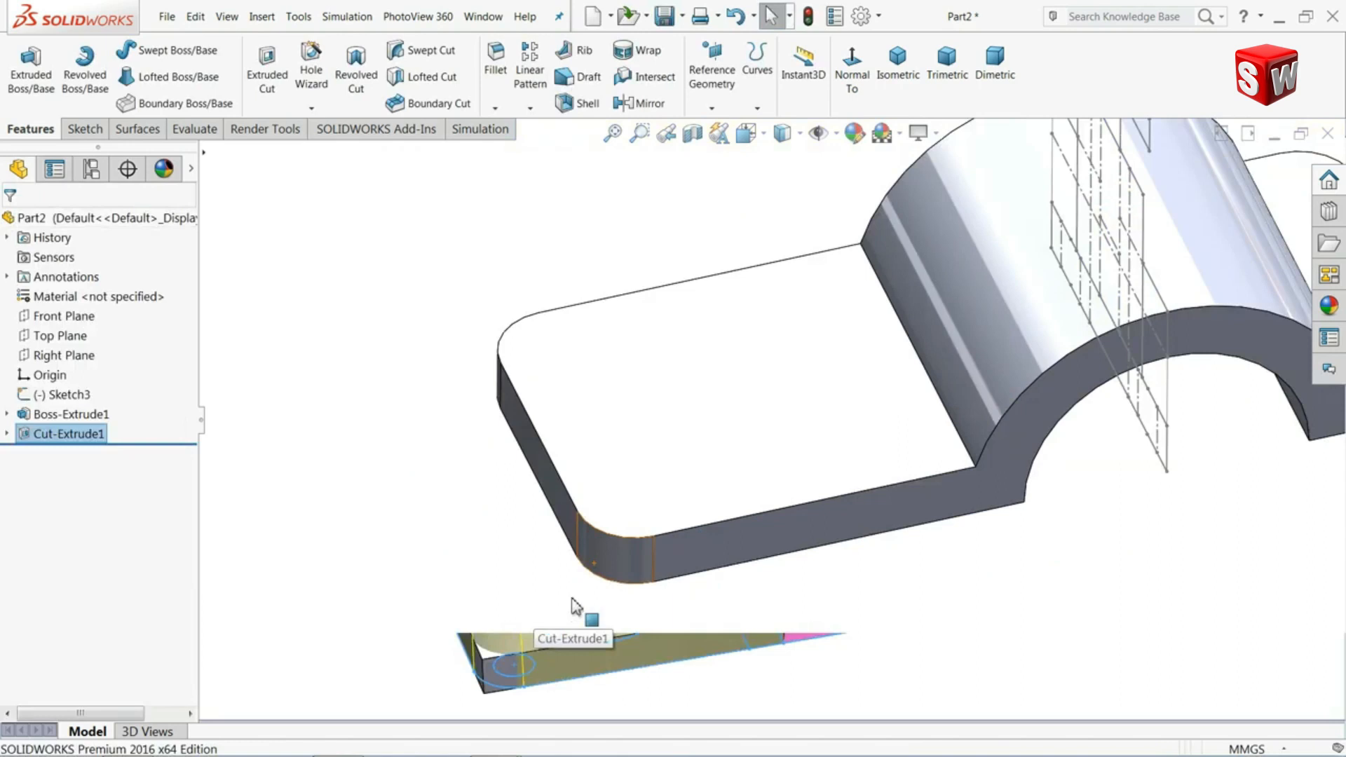
left_click(858, 585)
scroll(911, 560, "up", 2)
scroll(1051, 419, "down", 2)
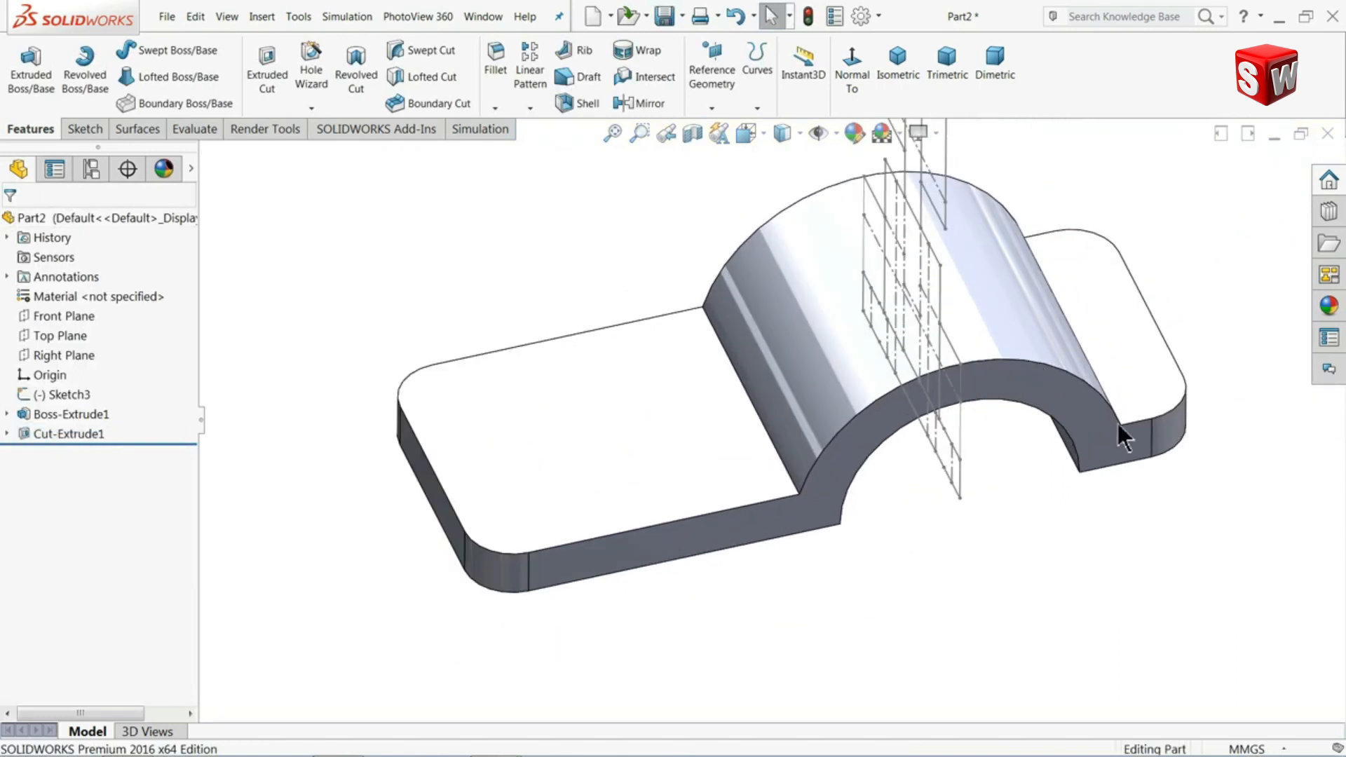
- Start an upward extruded cut from the top view's Sketch2, using the two small corner circles and the larger inner circle as contours
left_click(6, 415)
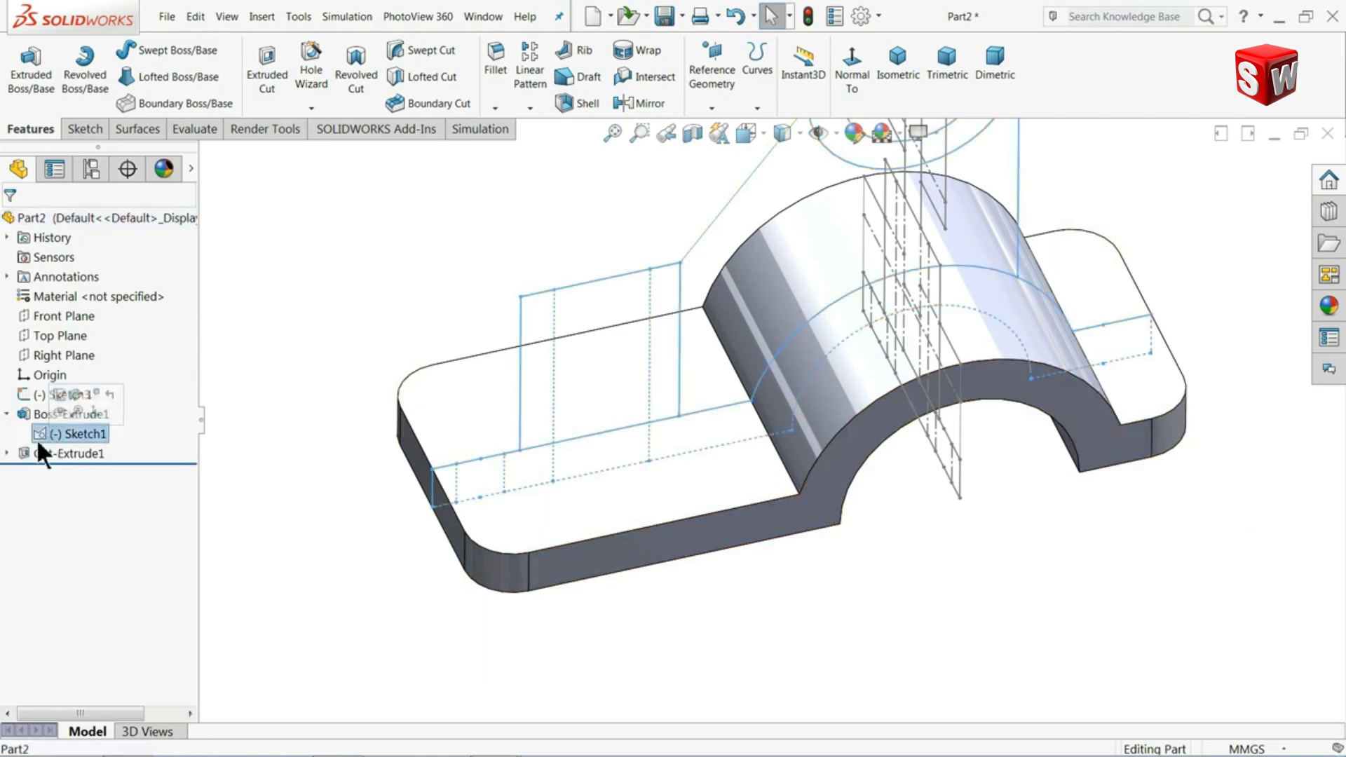
left_click(6, 454)
left_click(72, 474)
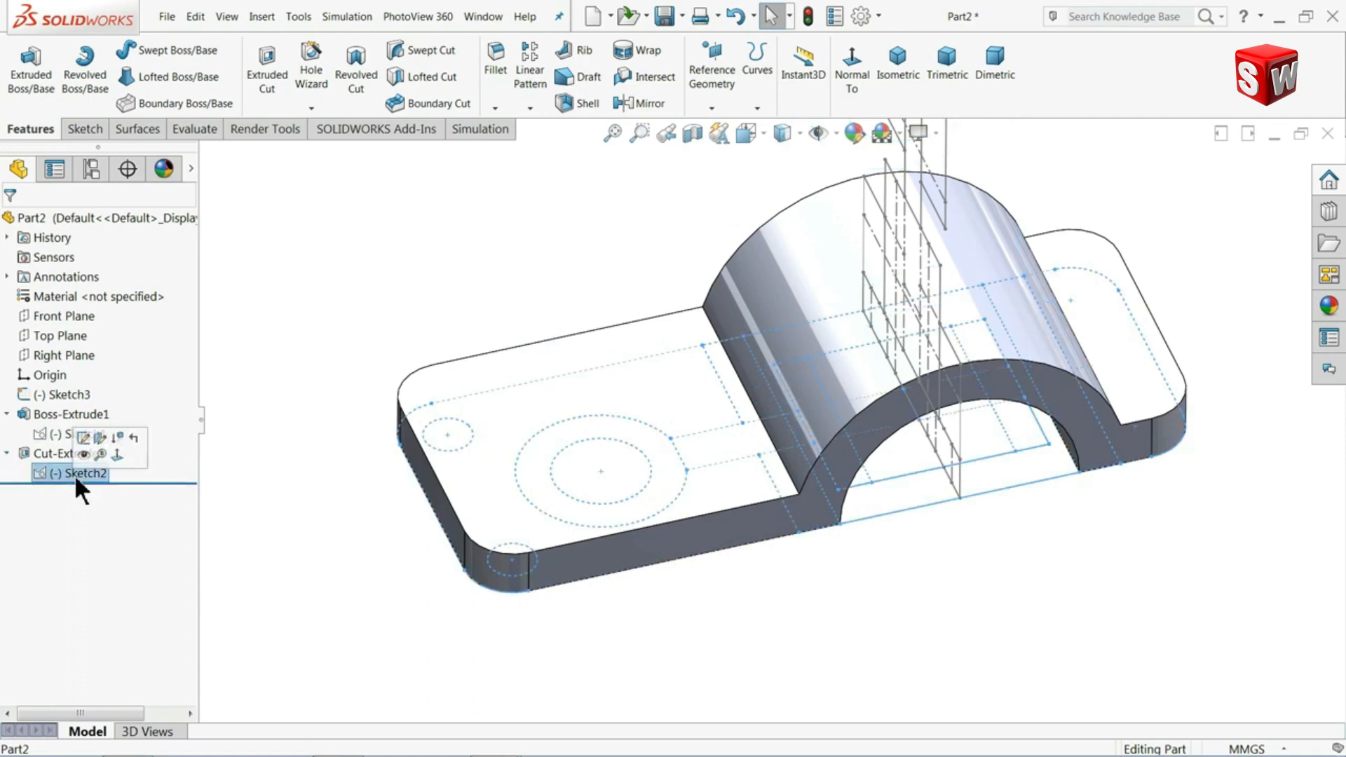
left_click(264, 91)
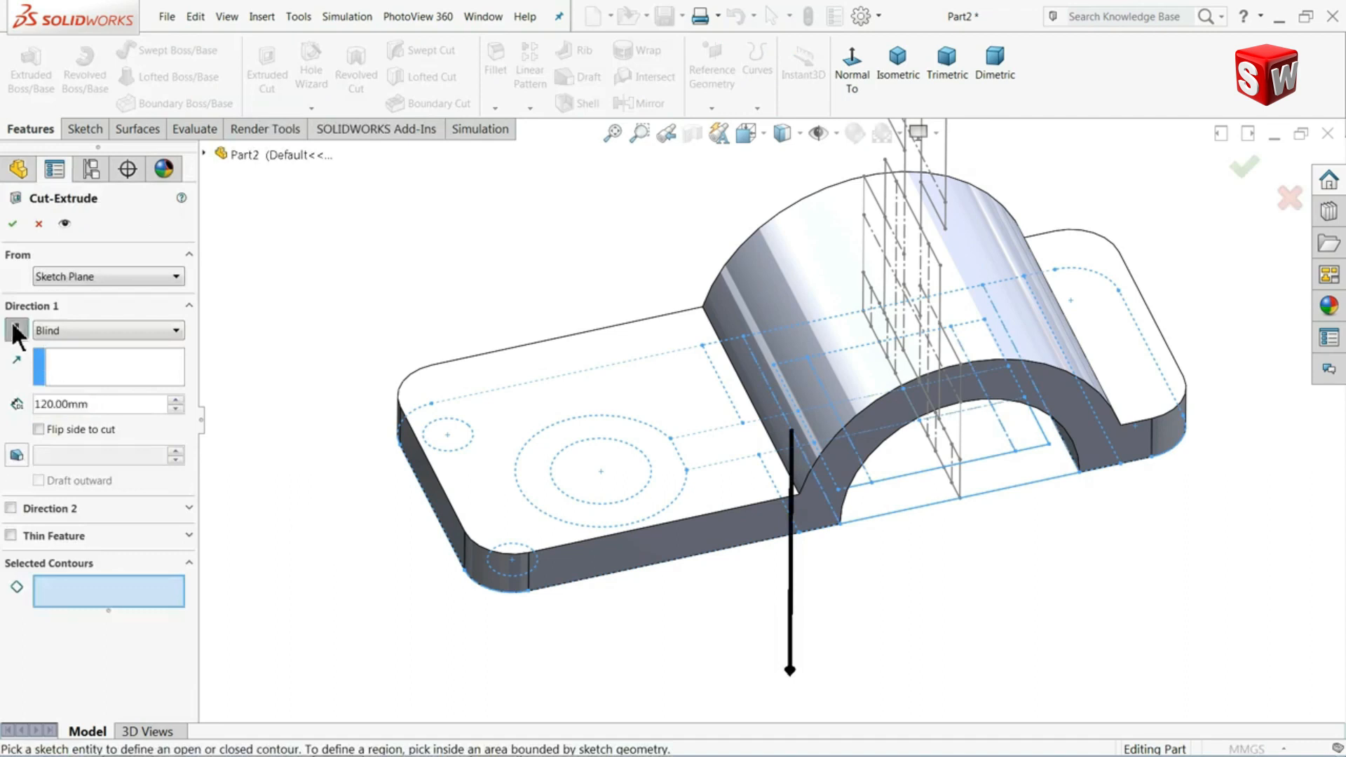
left_click(15, 329)
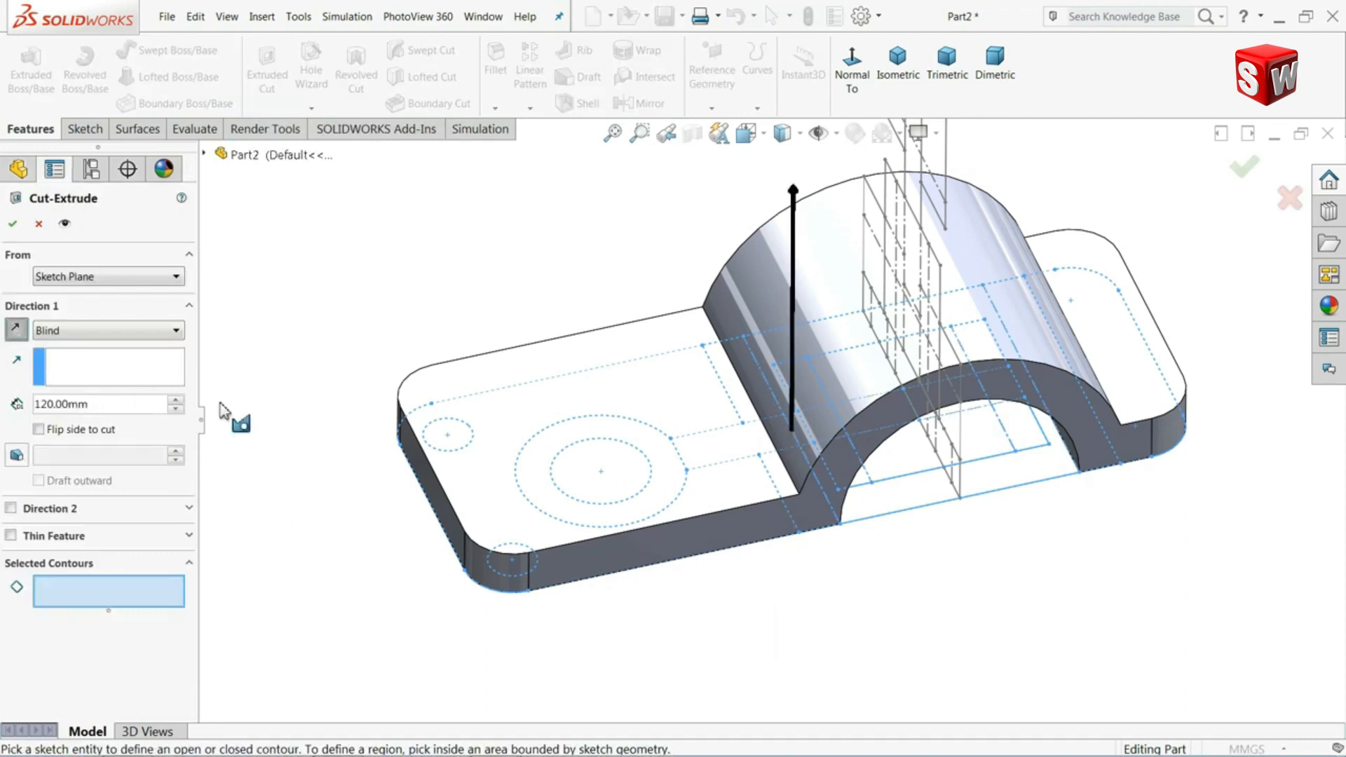
left_click(456, 436)
left_click(616, 484)
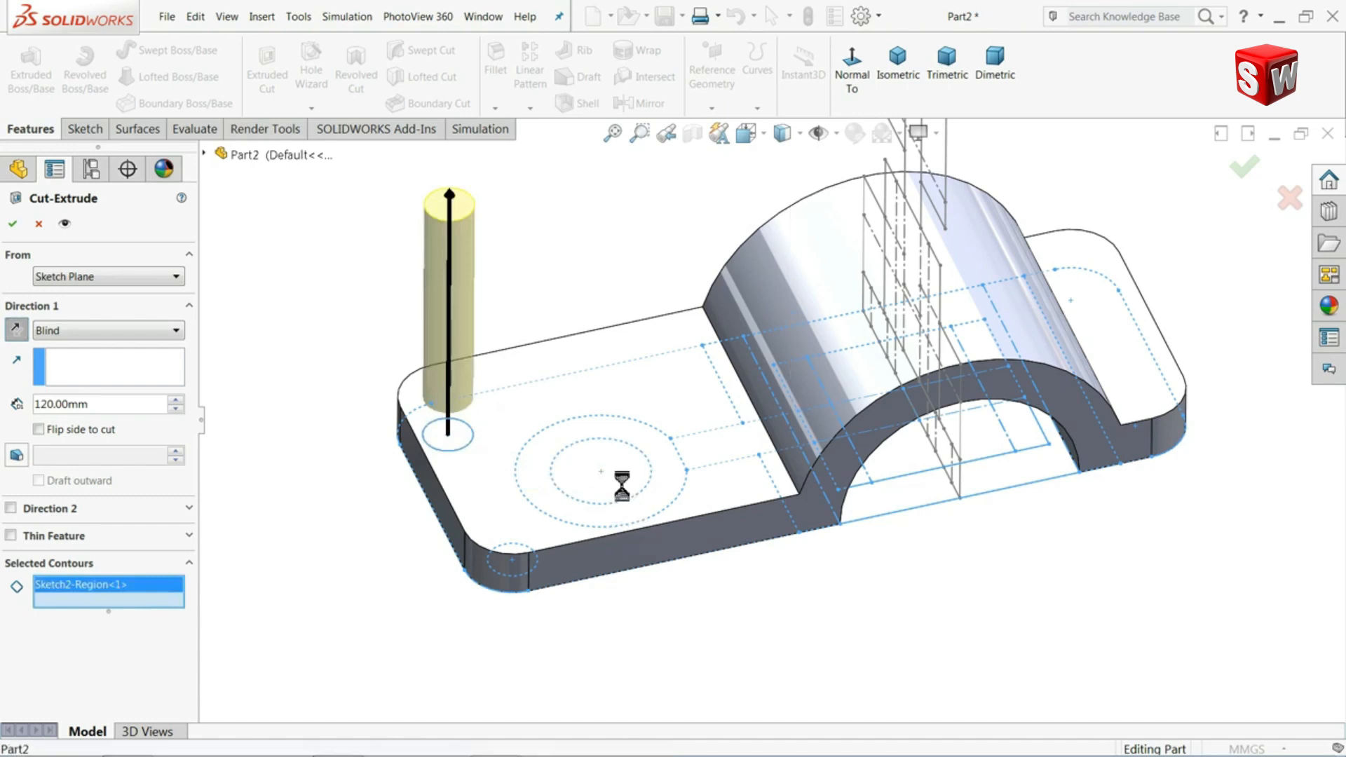
left_click(522, 572)
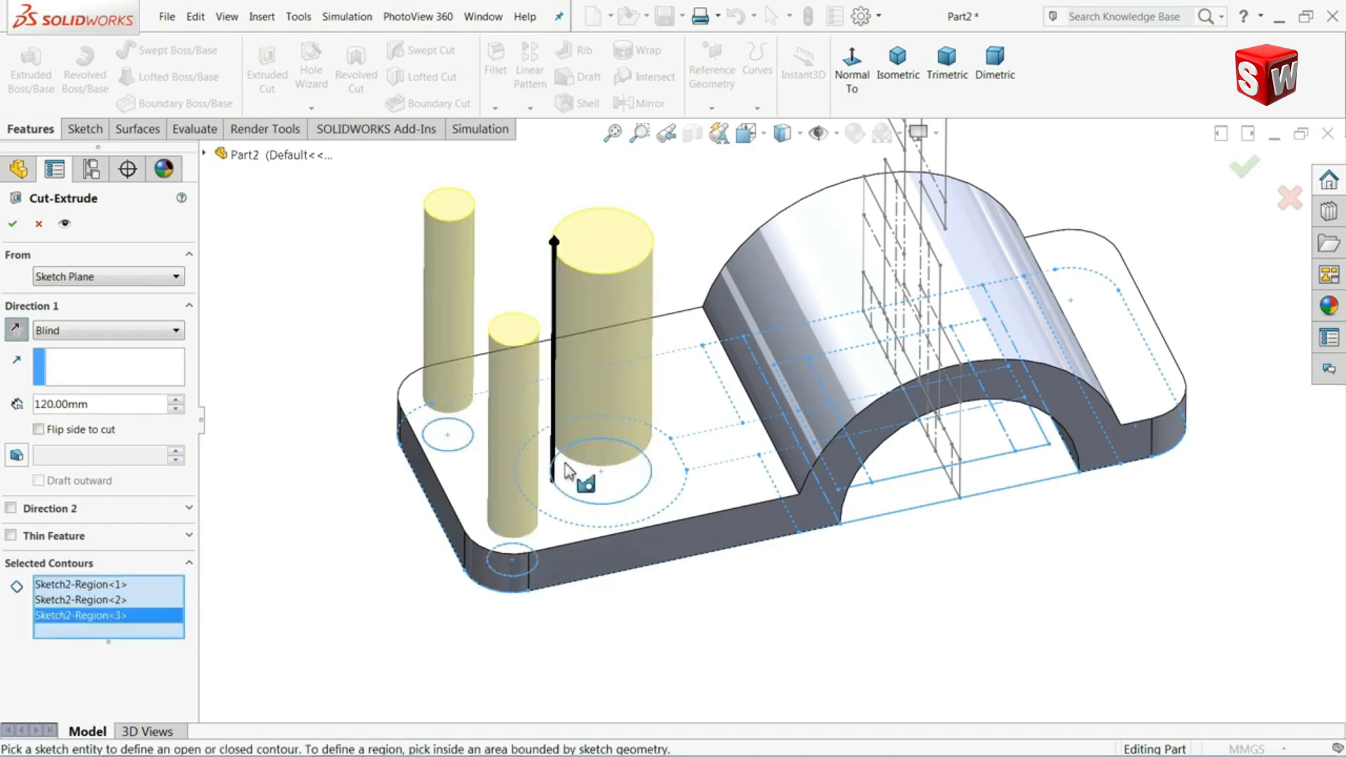
- Set the cut's end condition to Through All and create the three holes in the base plate
left_click(77, 331)
left_click(70, 358)
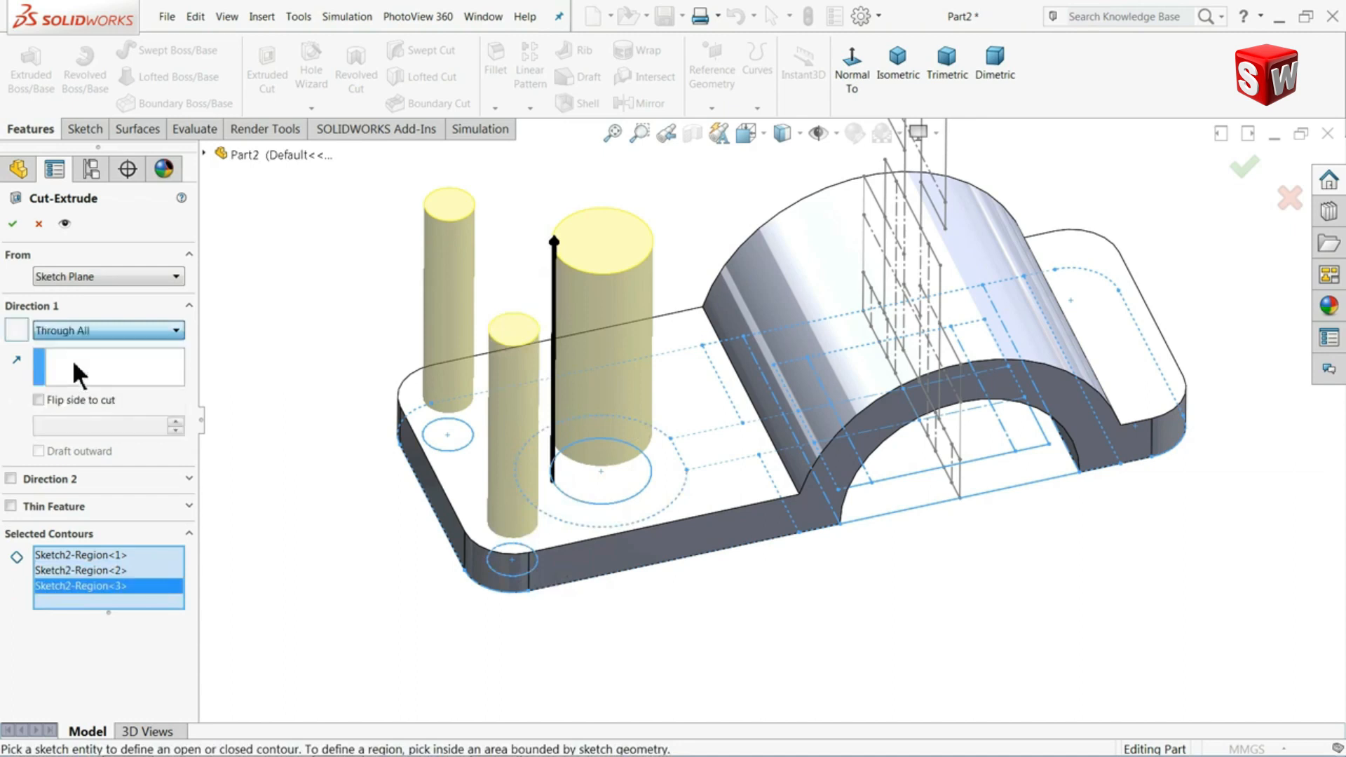
middle_click_drag(337, 478, 312, 209)
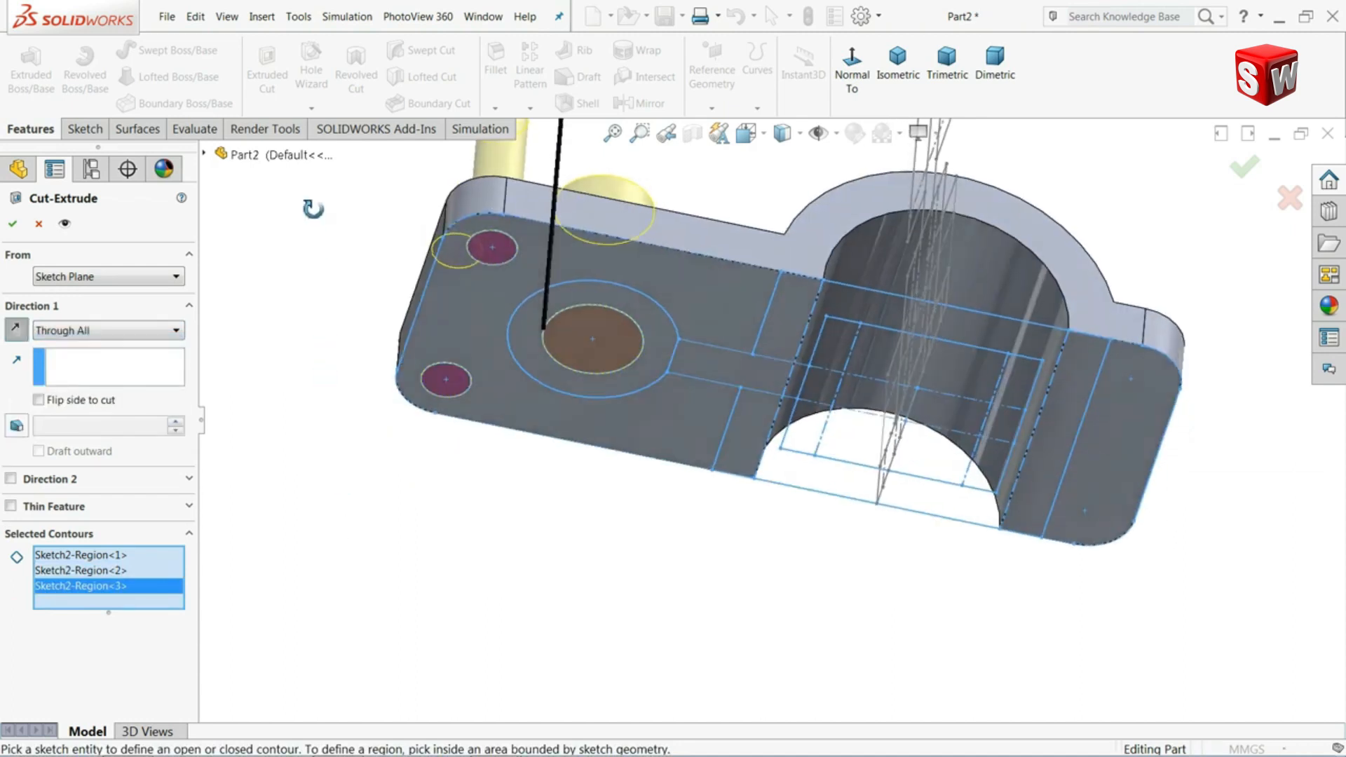
scroll(546, 303, "down", 3)
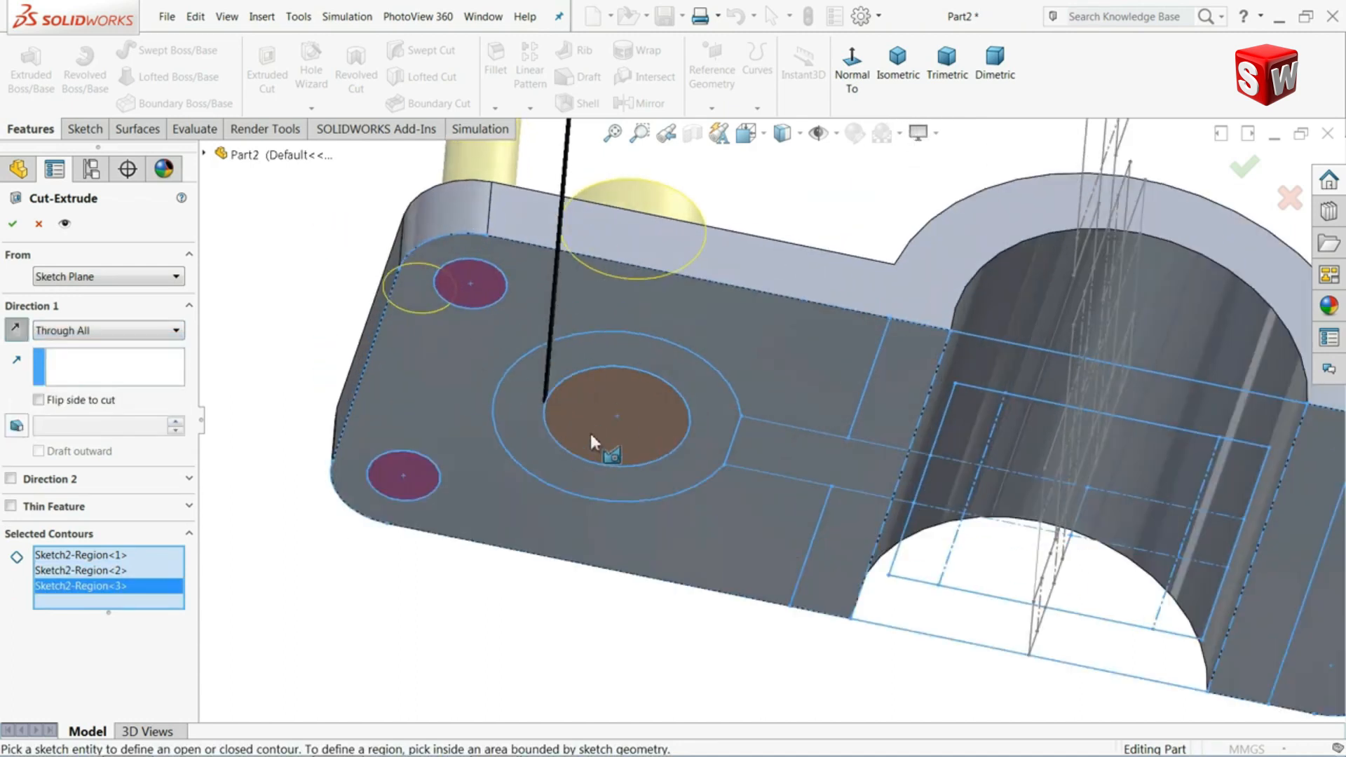
left_click(13, 224)
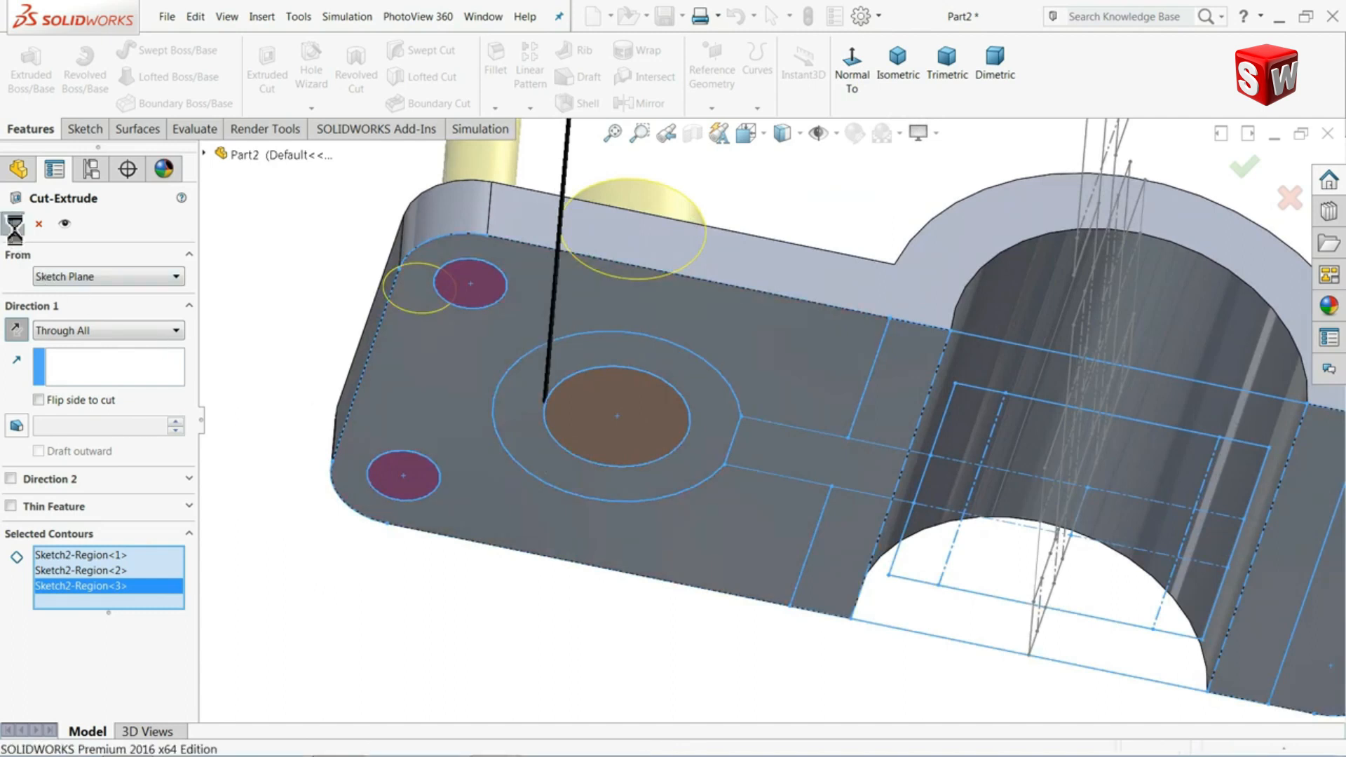
scroll(457, 400, "up", 3)
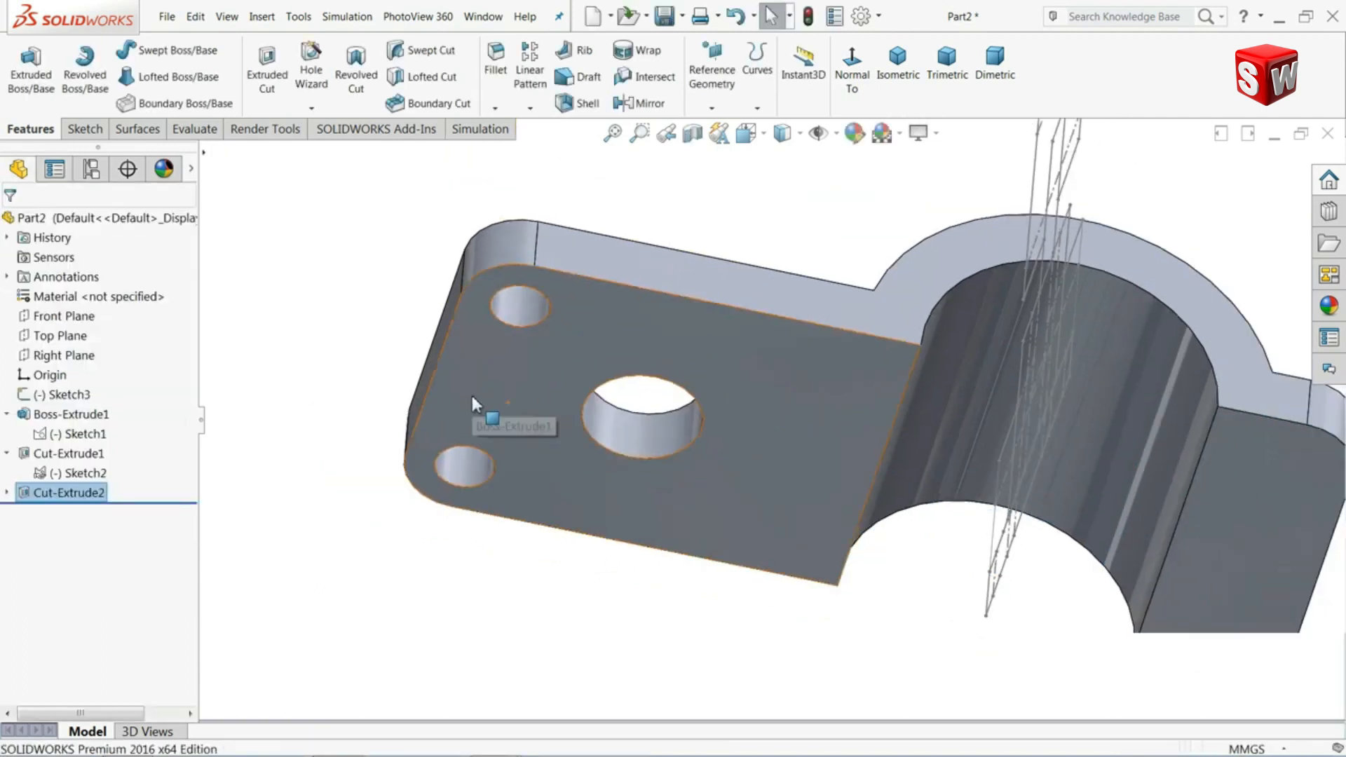
middle_click_drag(624, 293, 778, 410)
scroll(644, 520, "up", 3)
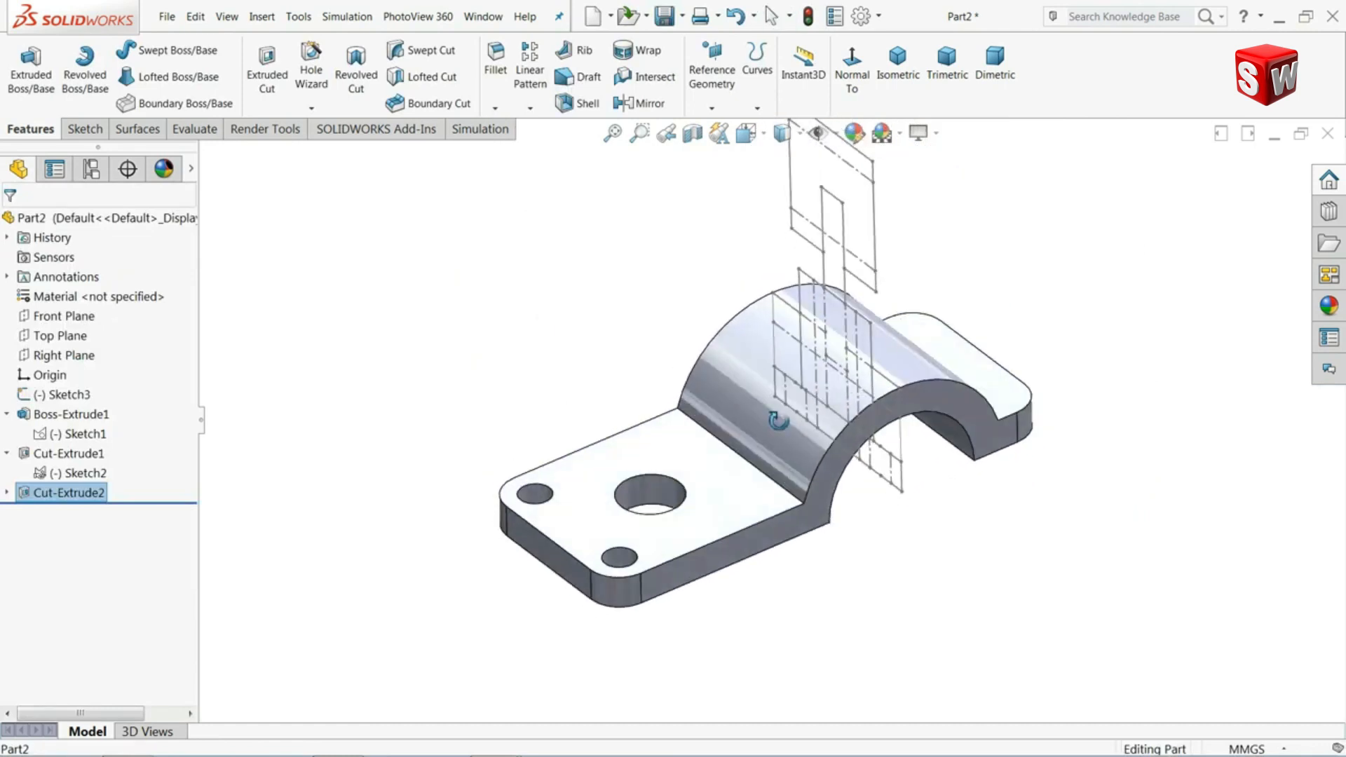
- Show the front view's Sketch1 and the top view's Sketch2 on the part
left_click(6, 493)
left_click(40, 431)
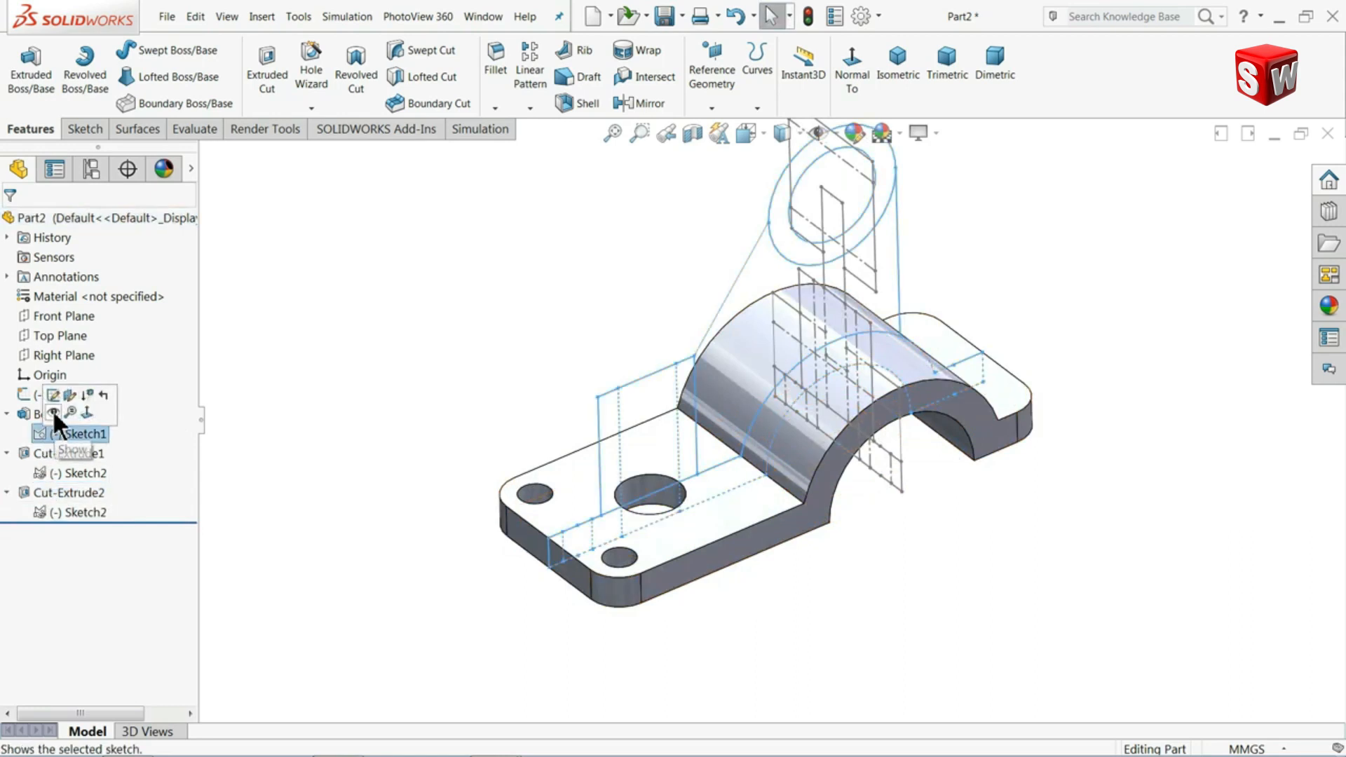
left_click(52, 409)
left_click(43, 468)
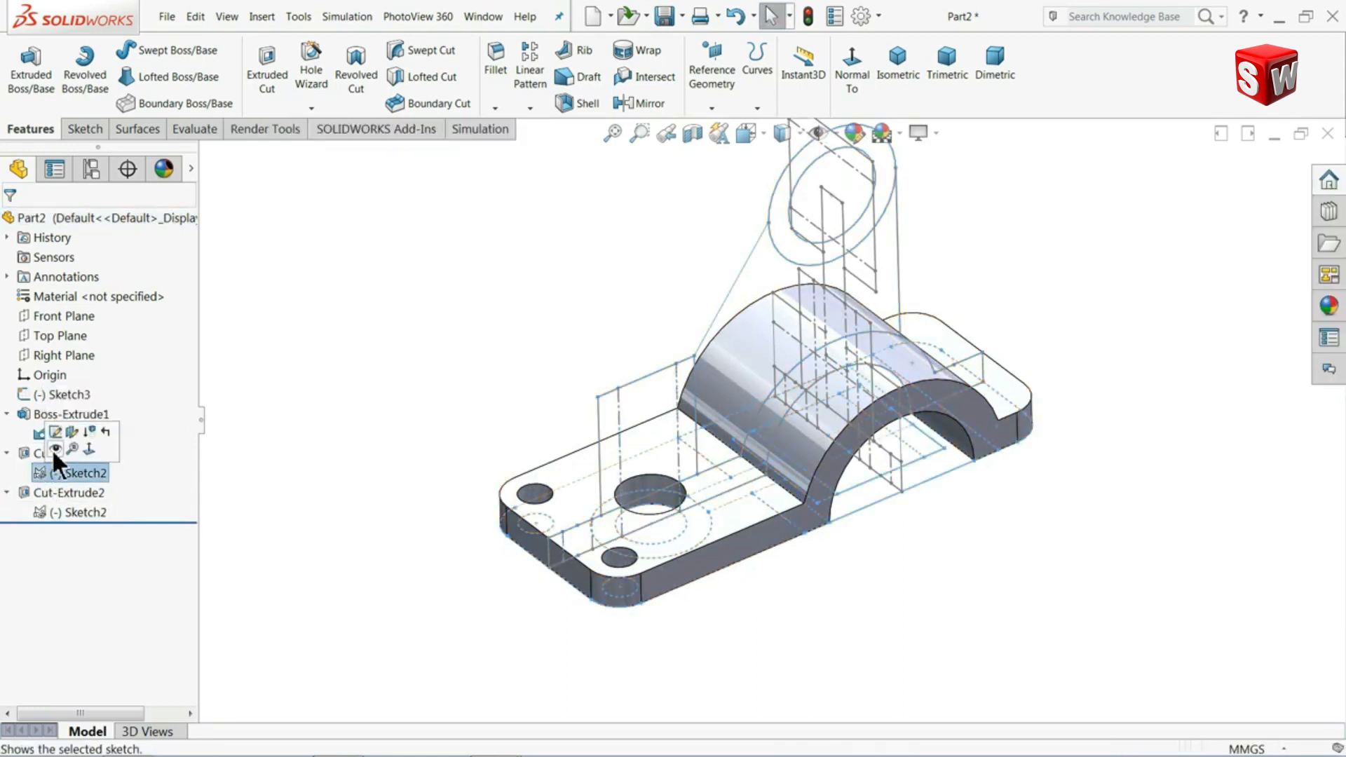
left_click(52, 448)
left_click(41, 511)
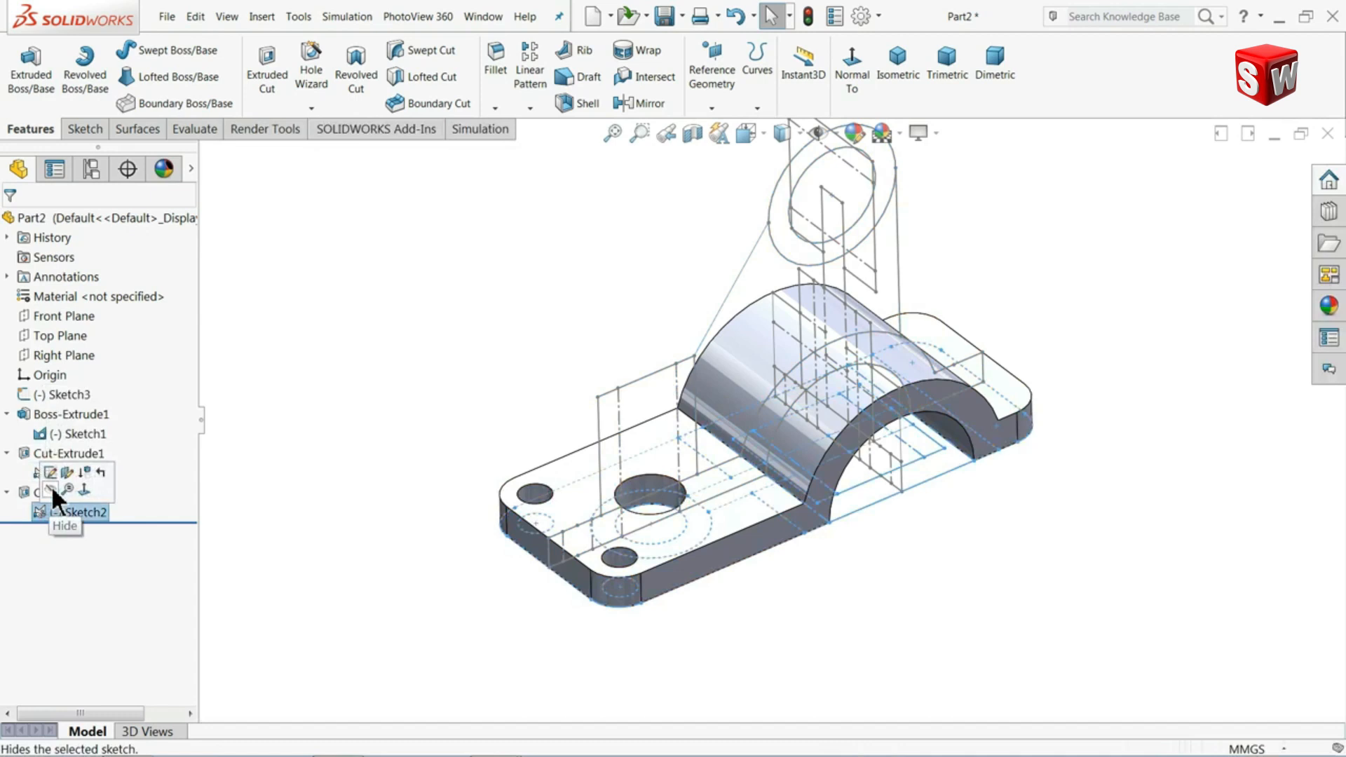
left_click(52, 485)
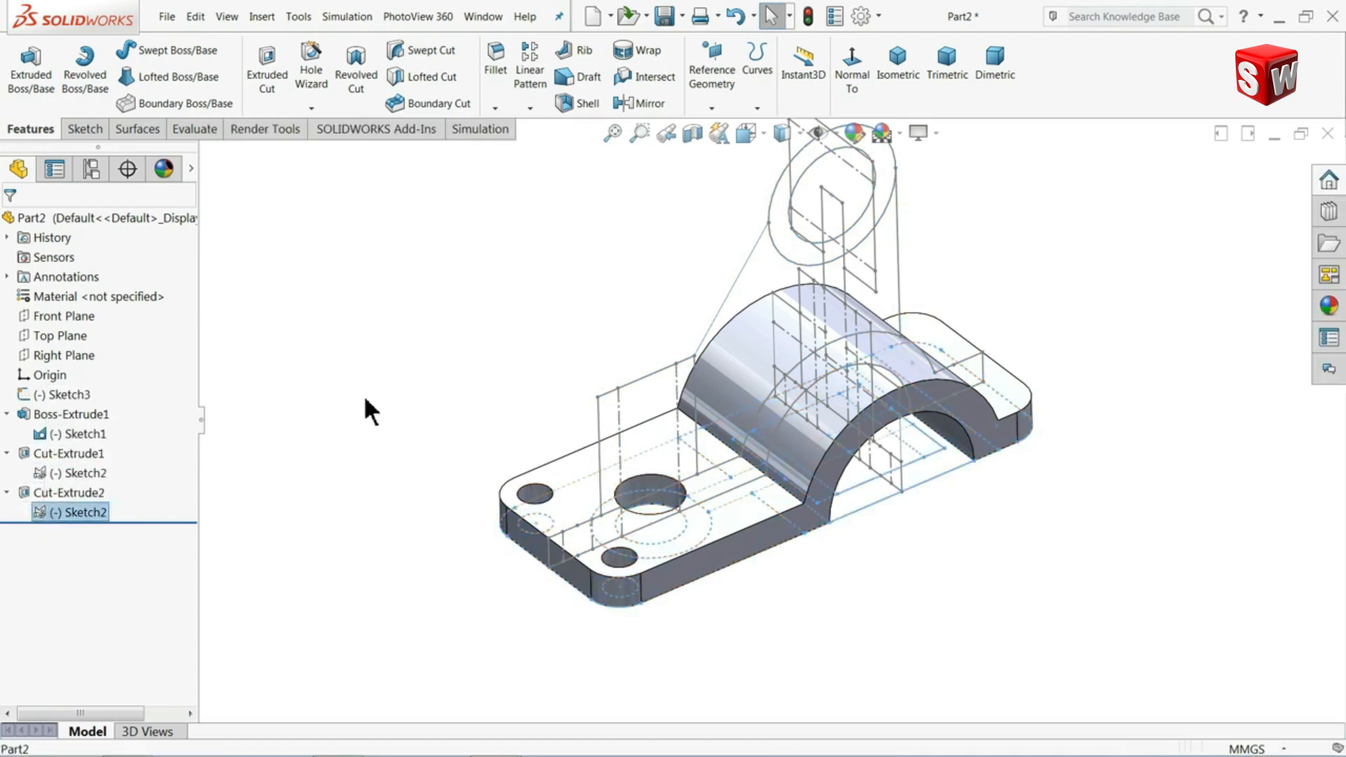
left_click(73, 514)
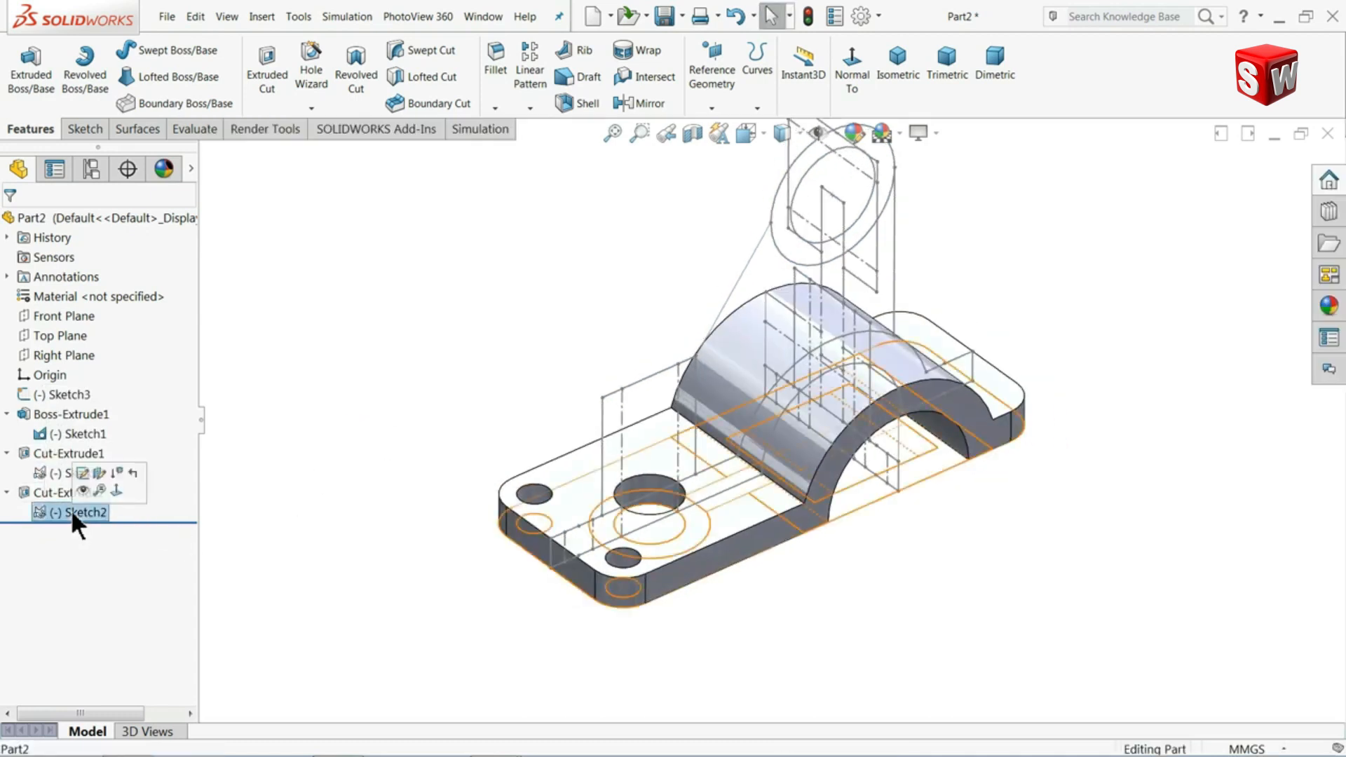
left_click(82, 491)
- Start an extruded boss from Sketch2, using the ring between the two concentric circles around the large hole as its contour
mouse_move(325, 472)
middle_mouse_down()
mouse_move(418, 553)
mouse_move(383, 503)
mouse_move(385, 472)
mouse_move(403, 491)
middle_mouse_up()
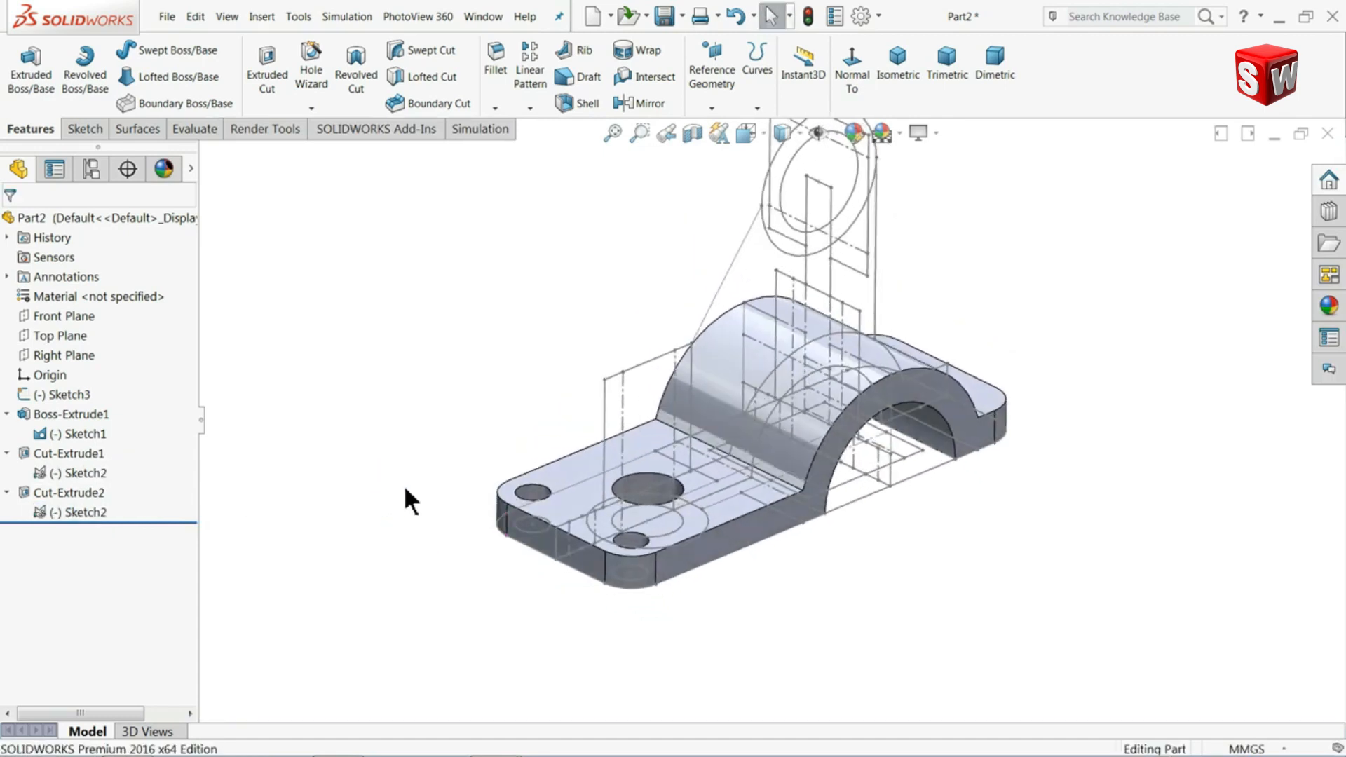
scroll(659, 473, "down", 3)
left_click(63, 512)
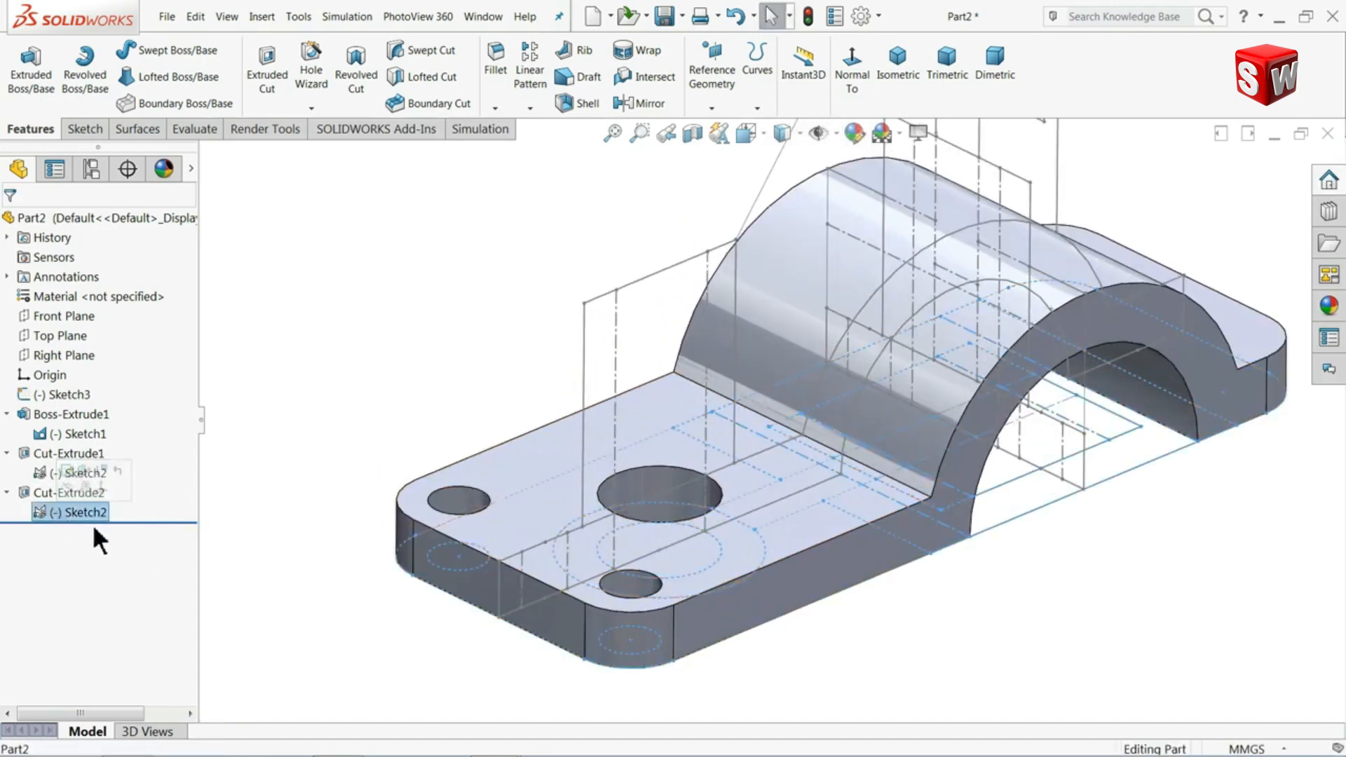
left_click(37, 76)
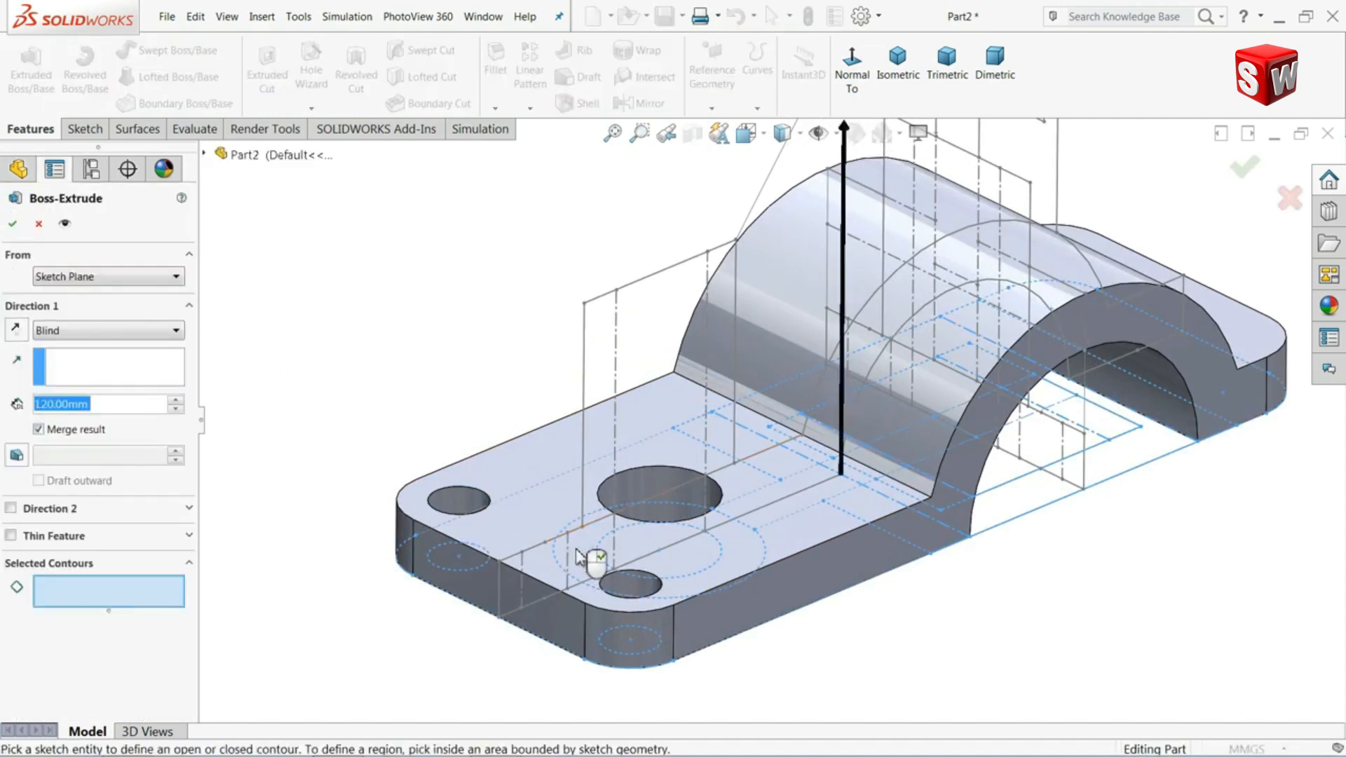
mouse_move(592, 566)
middle_mouse_down()
mouse_move(577, 367)
mouse_move(586, 291)
middle_mouse_up()
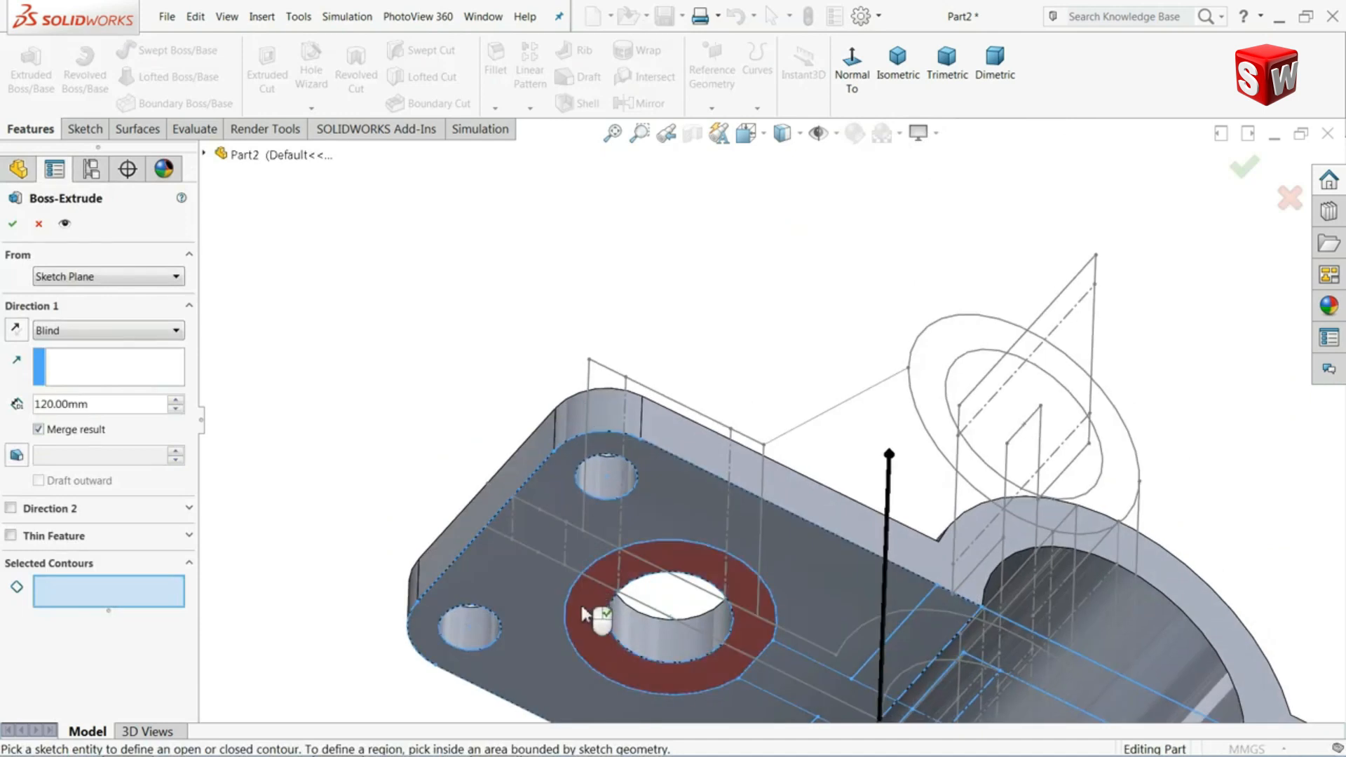
left_click(589, 615)
- Set the boss depth to 100 mm by matching the front view sketch's upper cylinder line, and create the hollow cylinder
middle_click_drag(484, 260, 486, 443)
key("f")
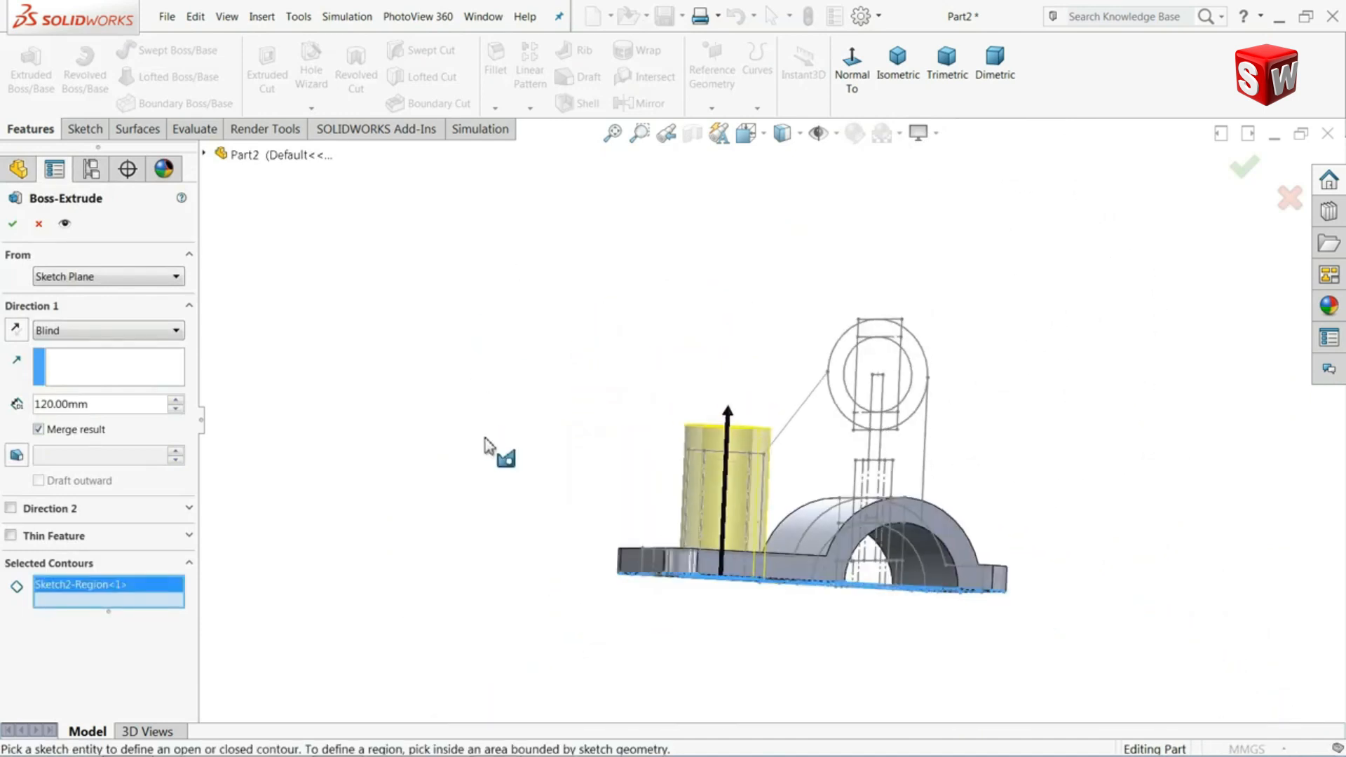
left_click(764, 134)
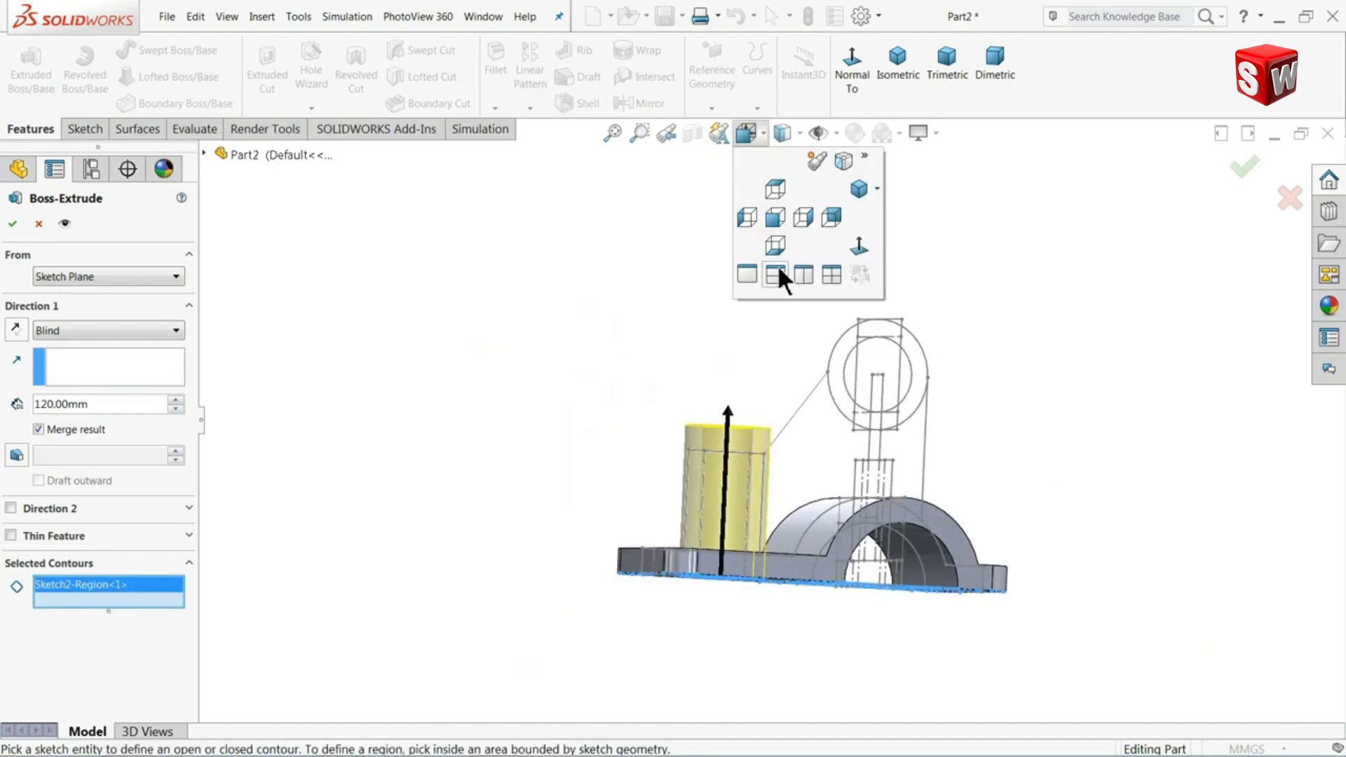
left_click(773, 217)
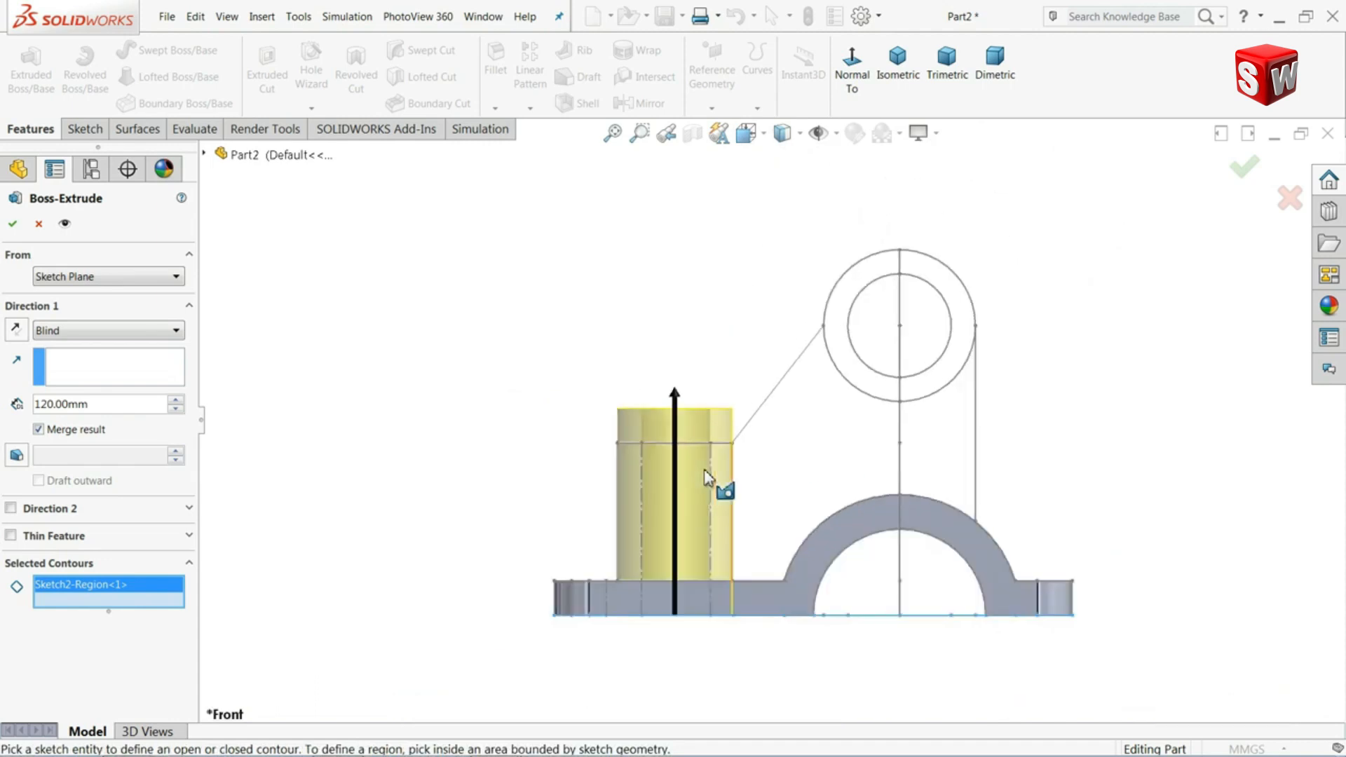
scroll(740, 526, "down", 3)
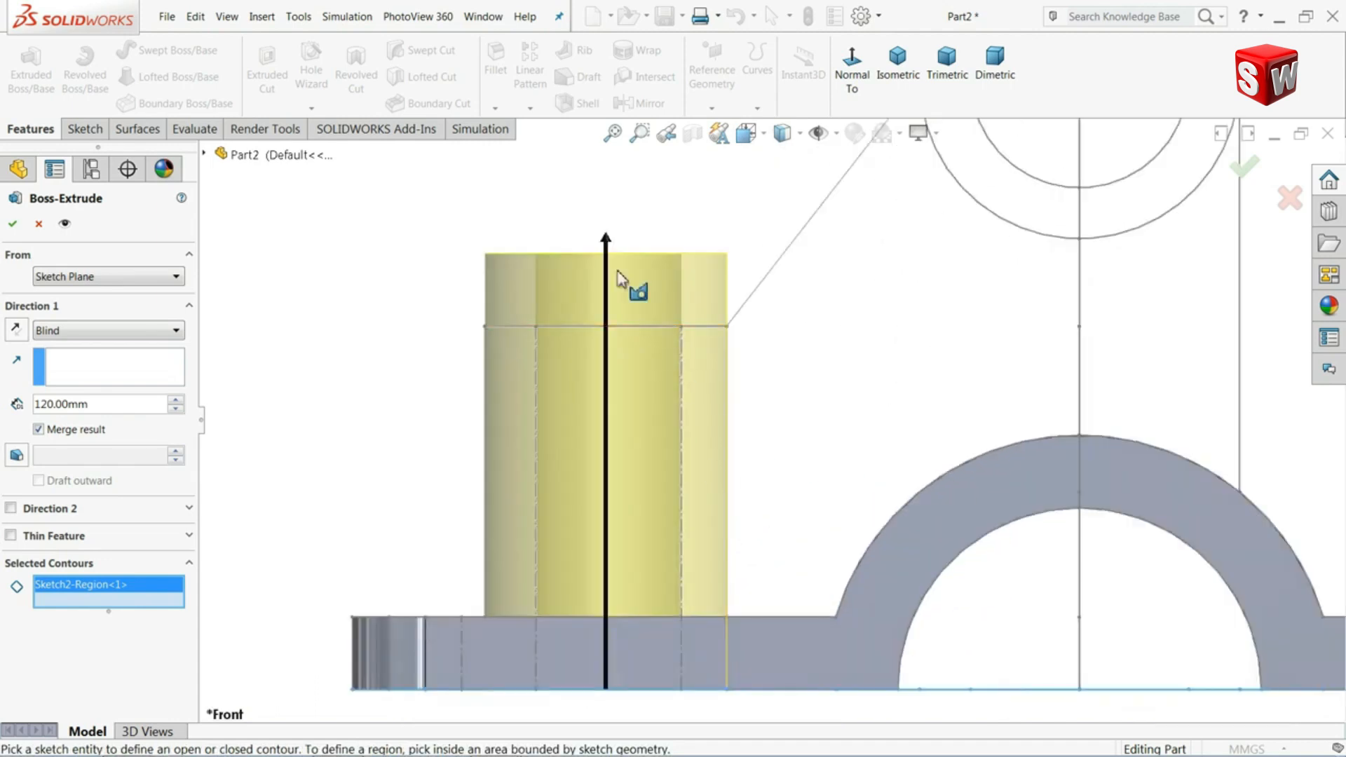
left_click_drag(607, 242, 598, 327)
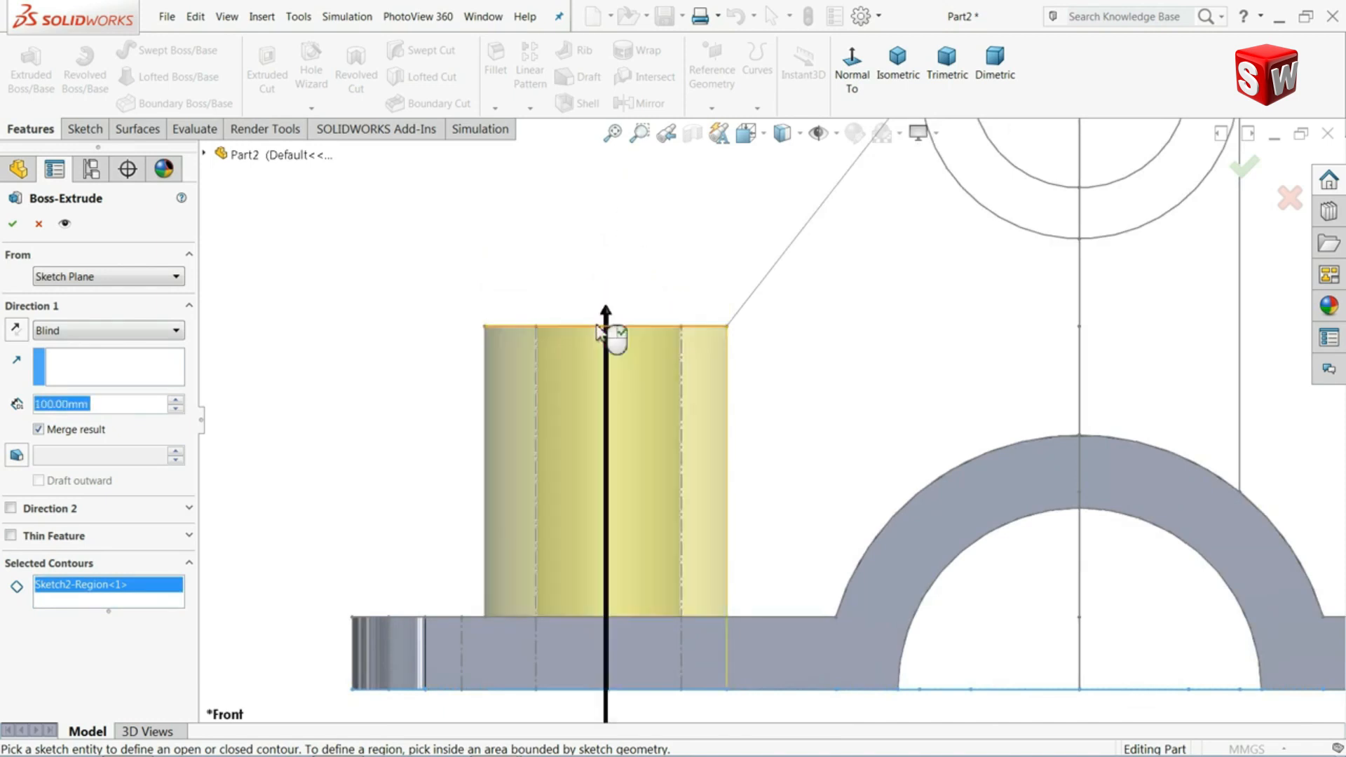
scroll(655, 340, "up", 2)
scroll(721, 364, "down", 5)
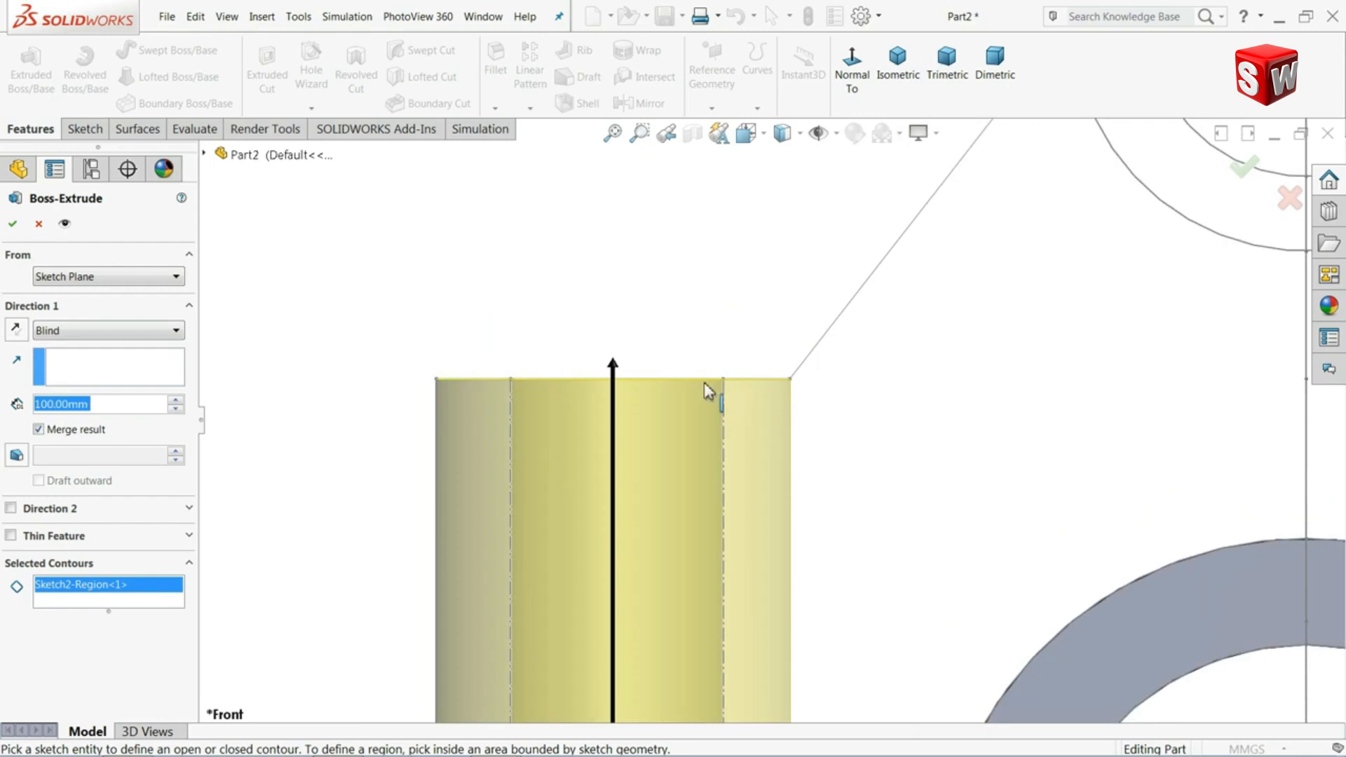
scroll(704, 385, "up", 4)
scroll(751, 417, "down", 1)
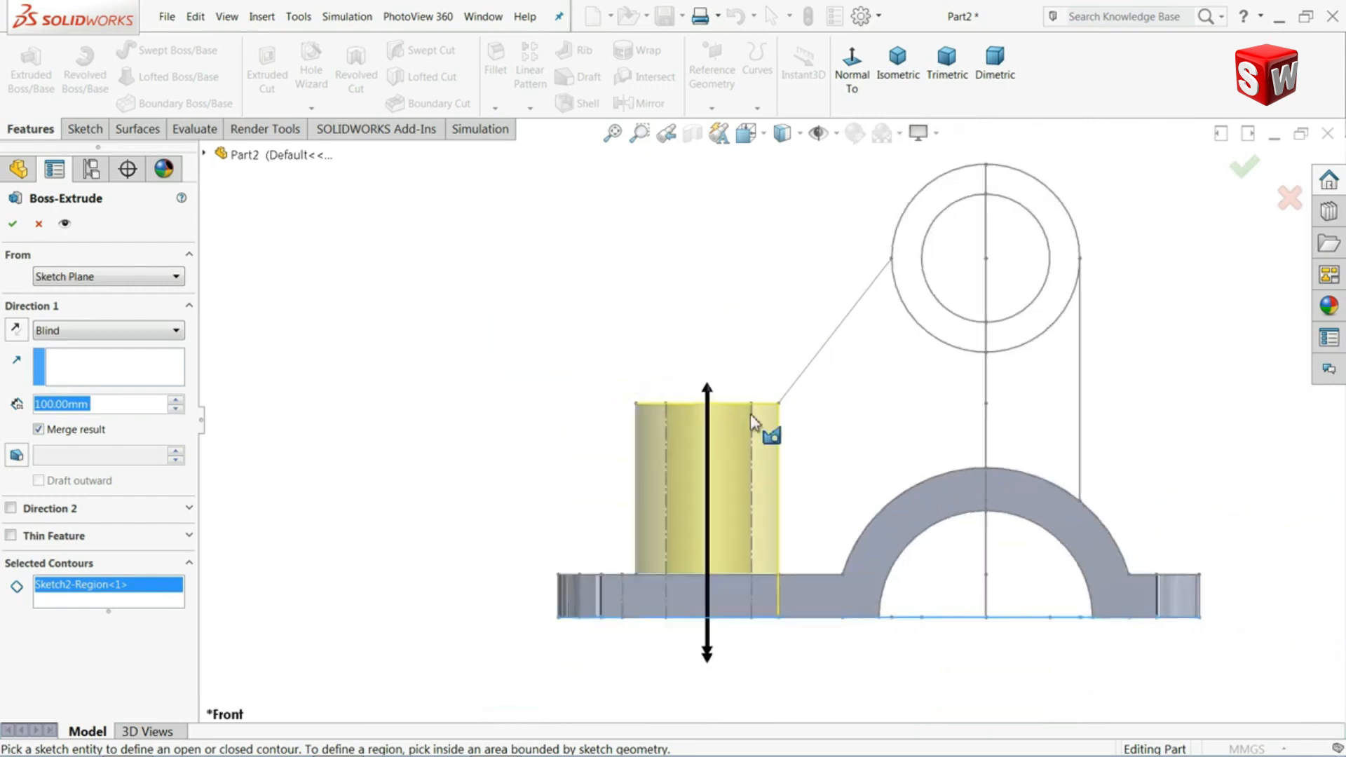
left_click(16, 230)
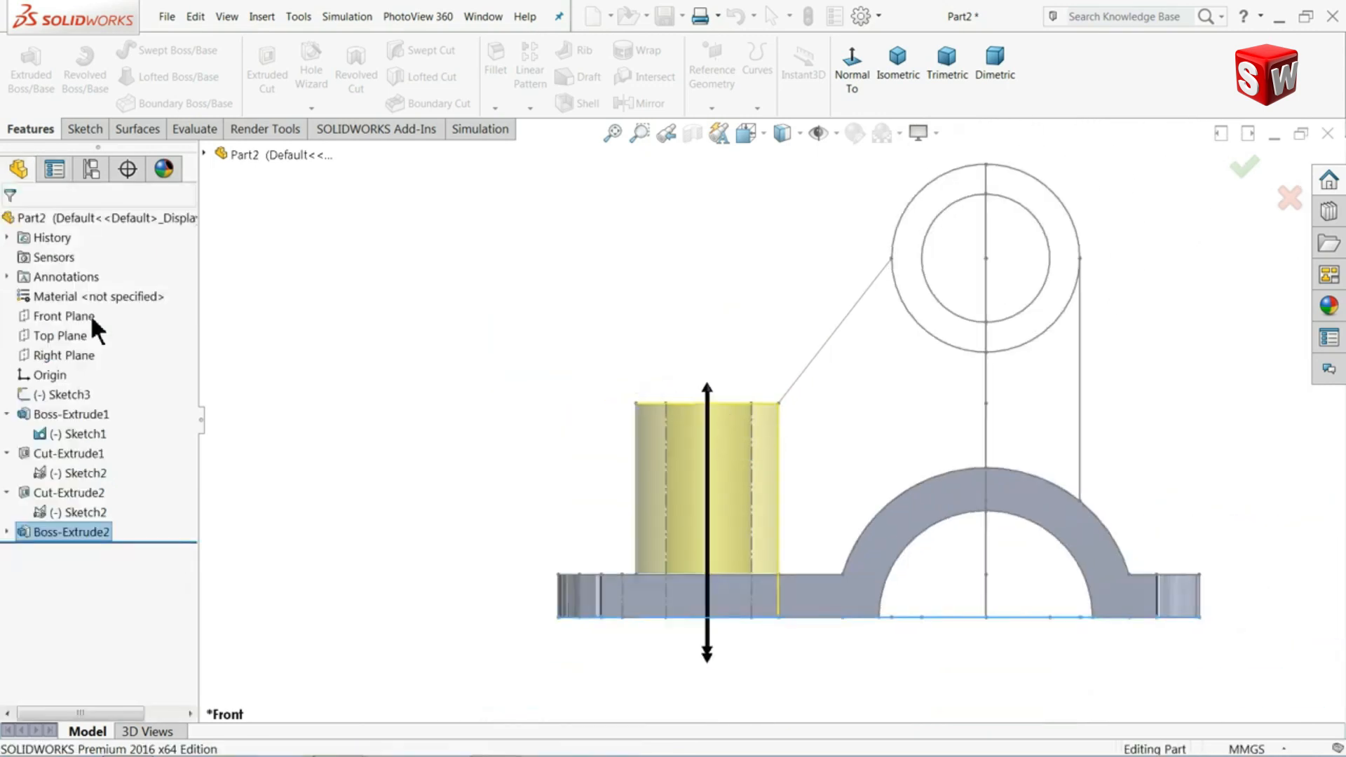
- Turn off RealView Graphics for the part display
middle_click_drag(353, 319, 474, 455)
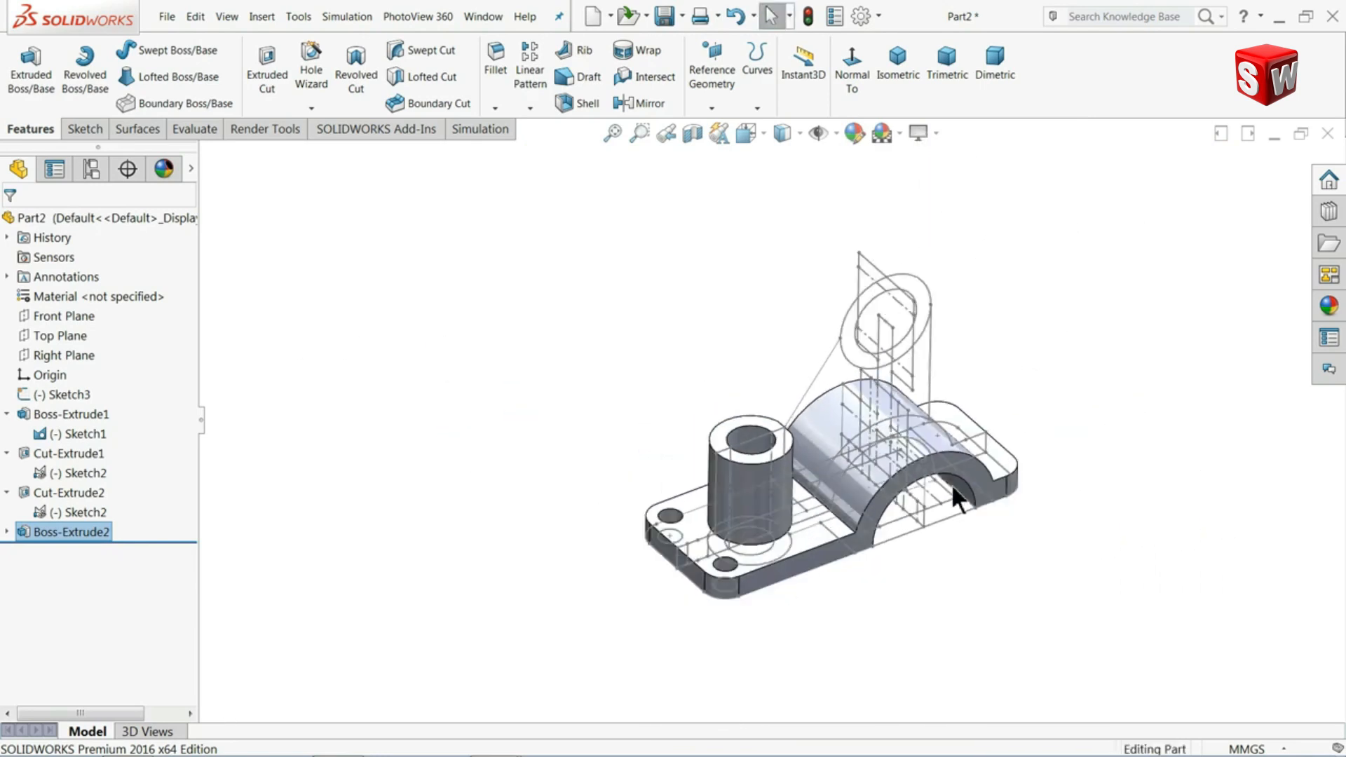
left_click(935, 132)
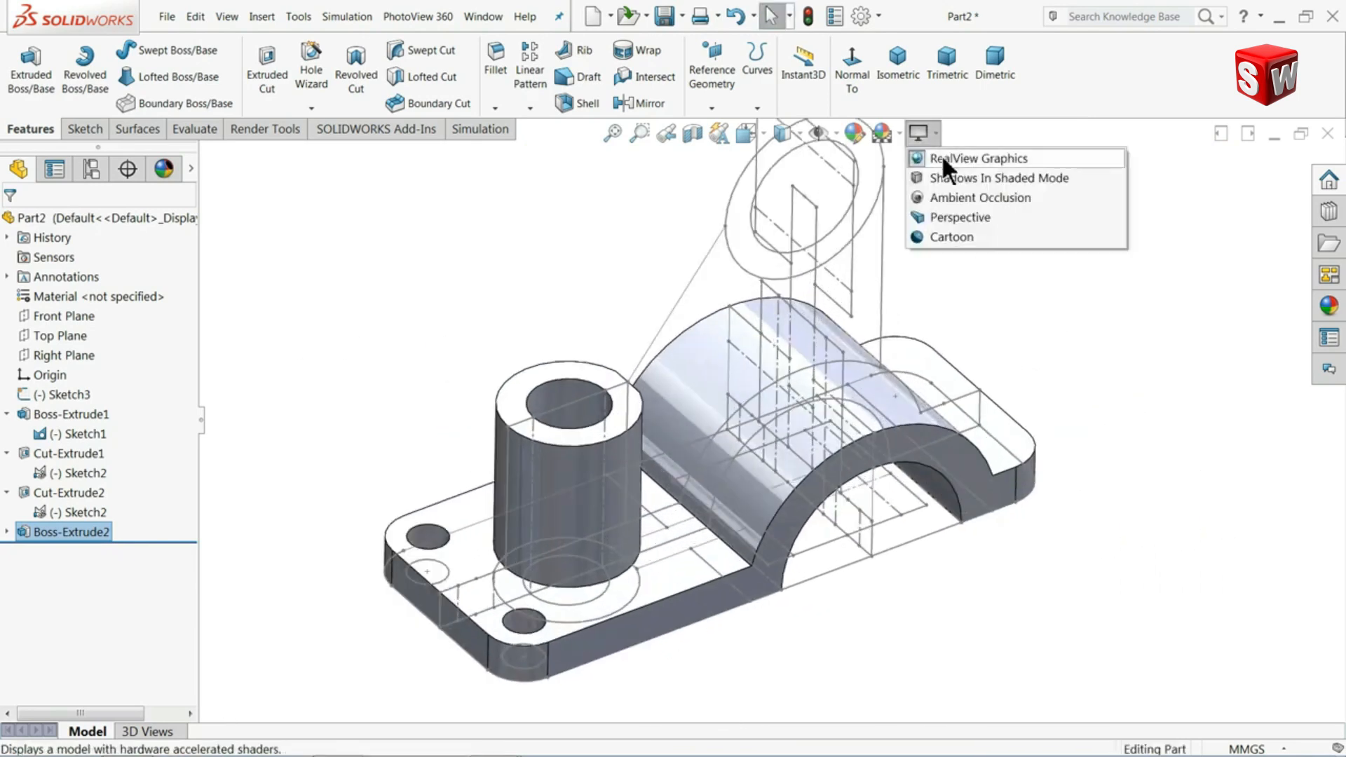
left_click(940, 154)
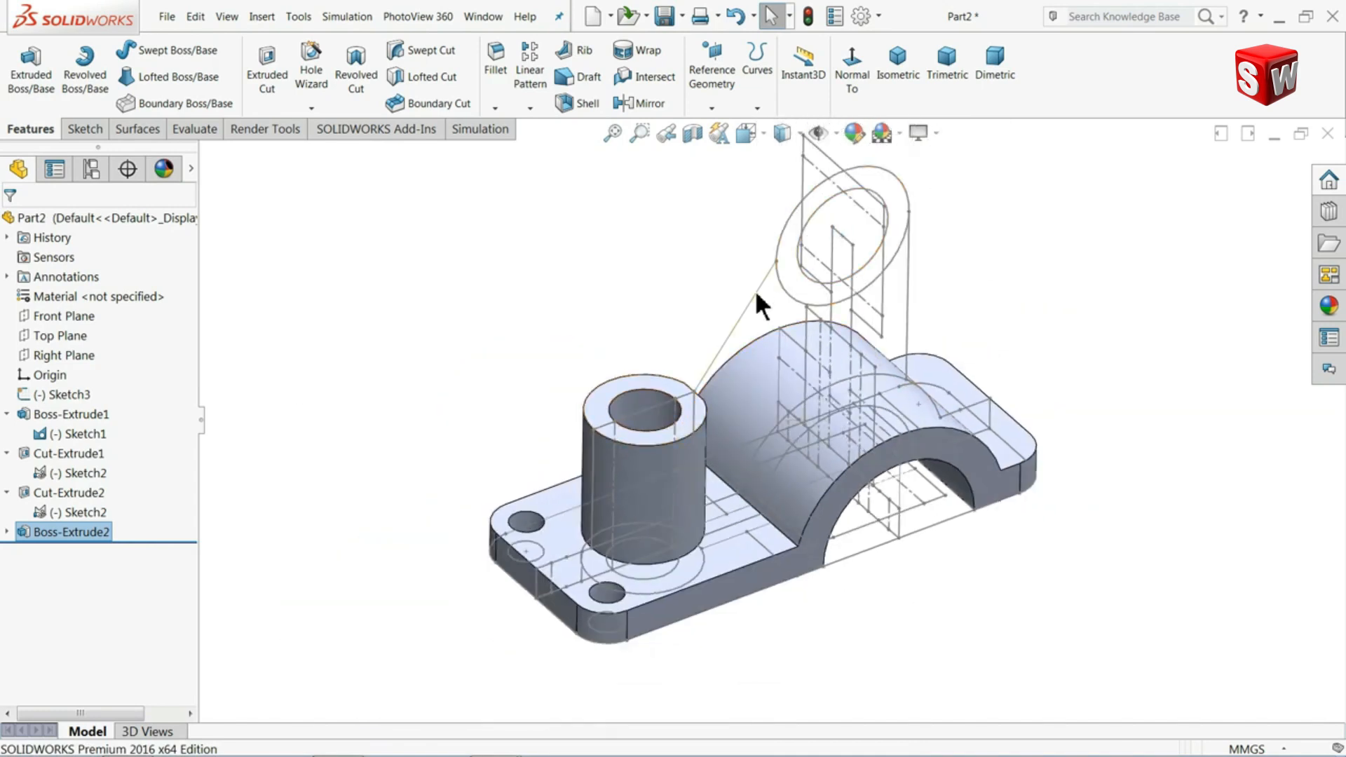
- Start an extruded boss from Sketch1, using the ring between the upper two concentric circles as its contour and Mid Plane as end condition
left_click(59, 432)
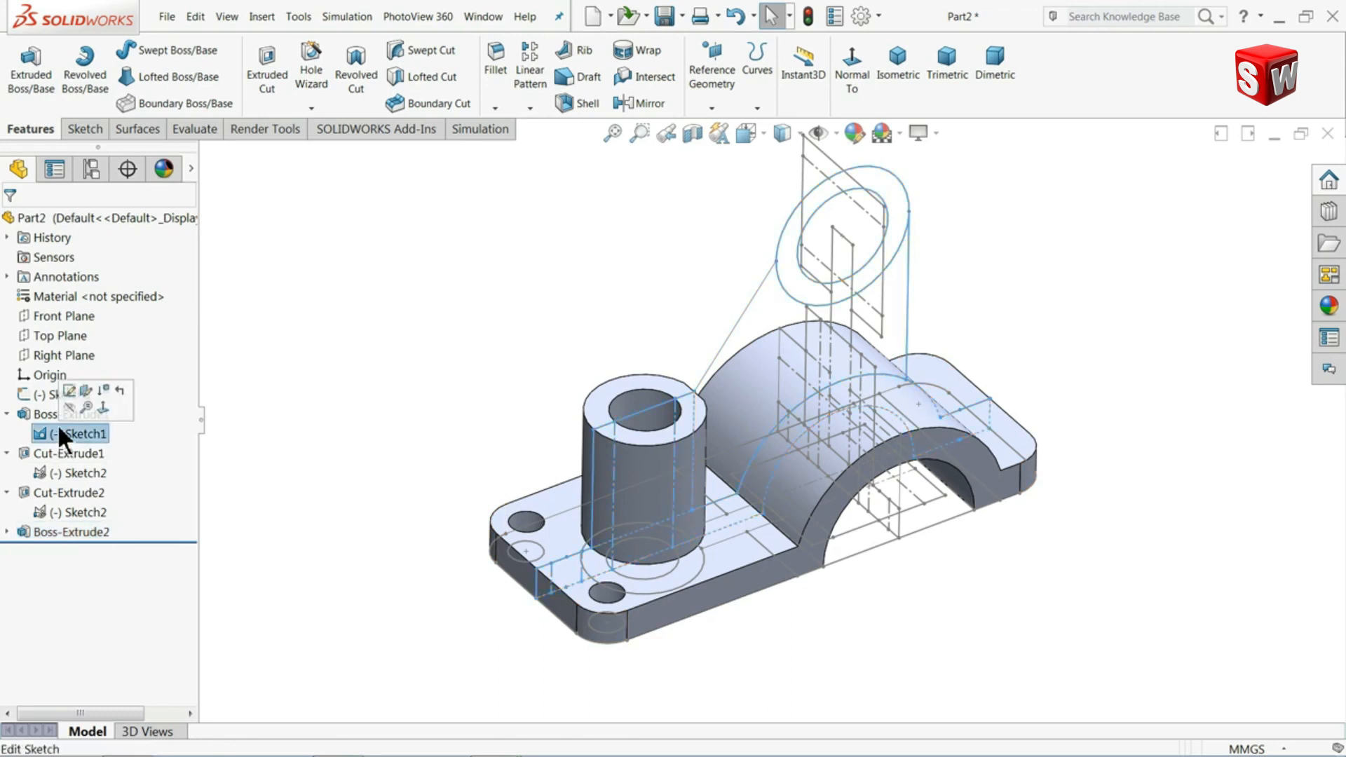
left_click(31, 66)
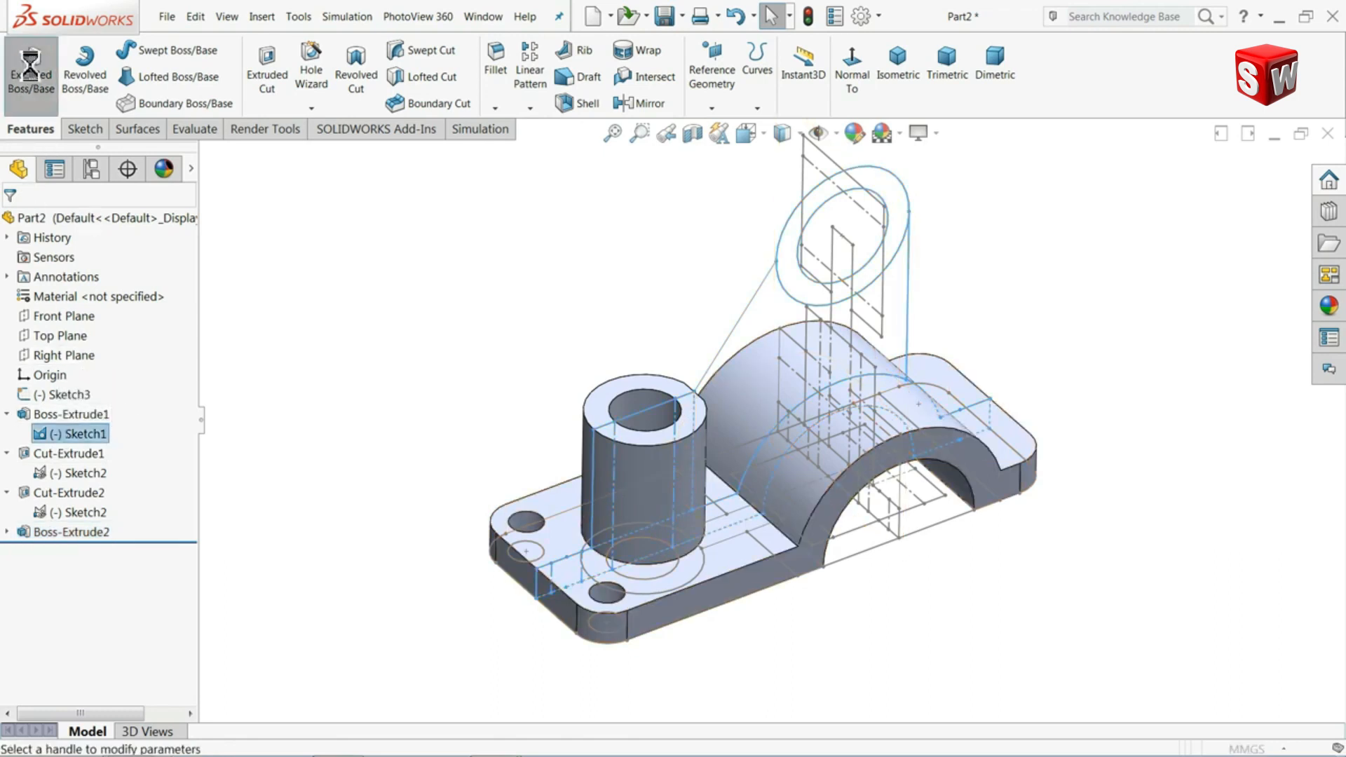
left_click(802, 265)
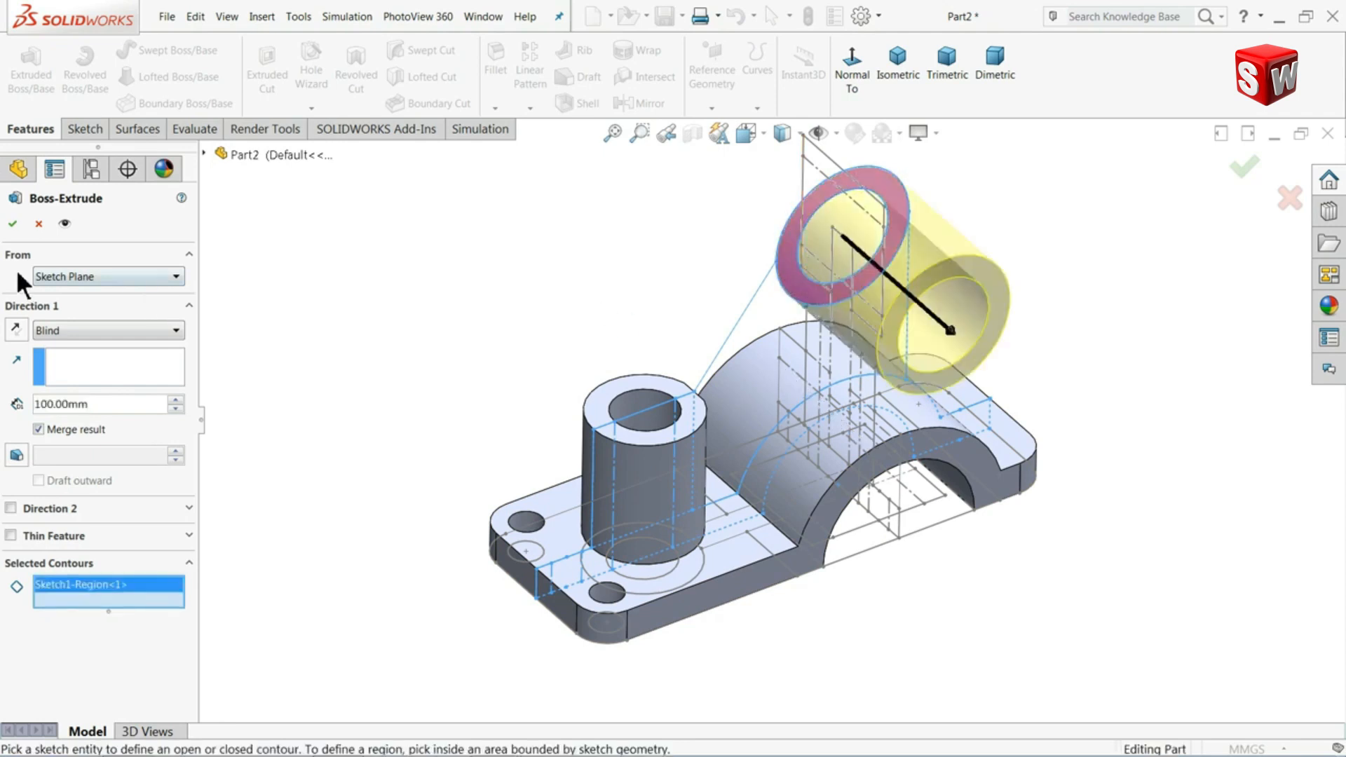
left_click(45, 330)
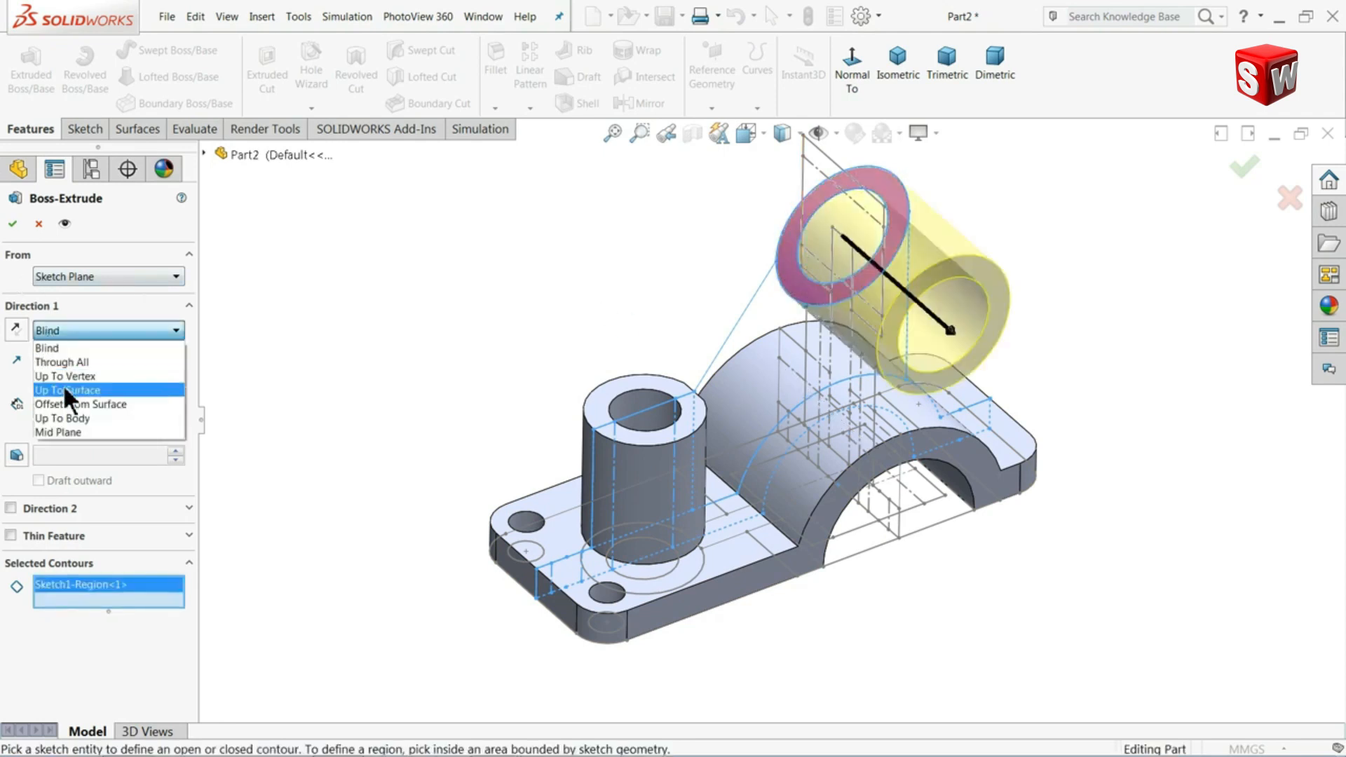
left_click(52, 429)
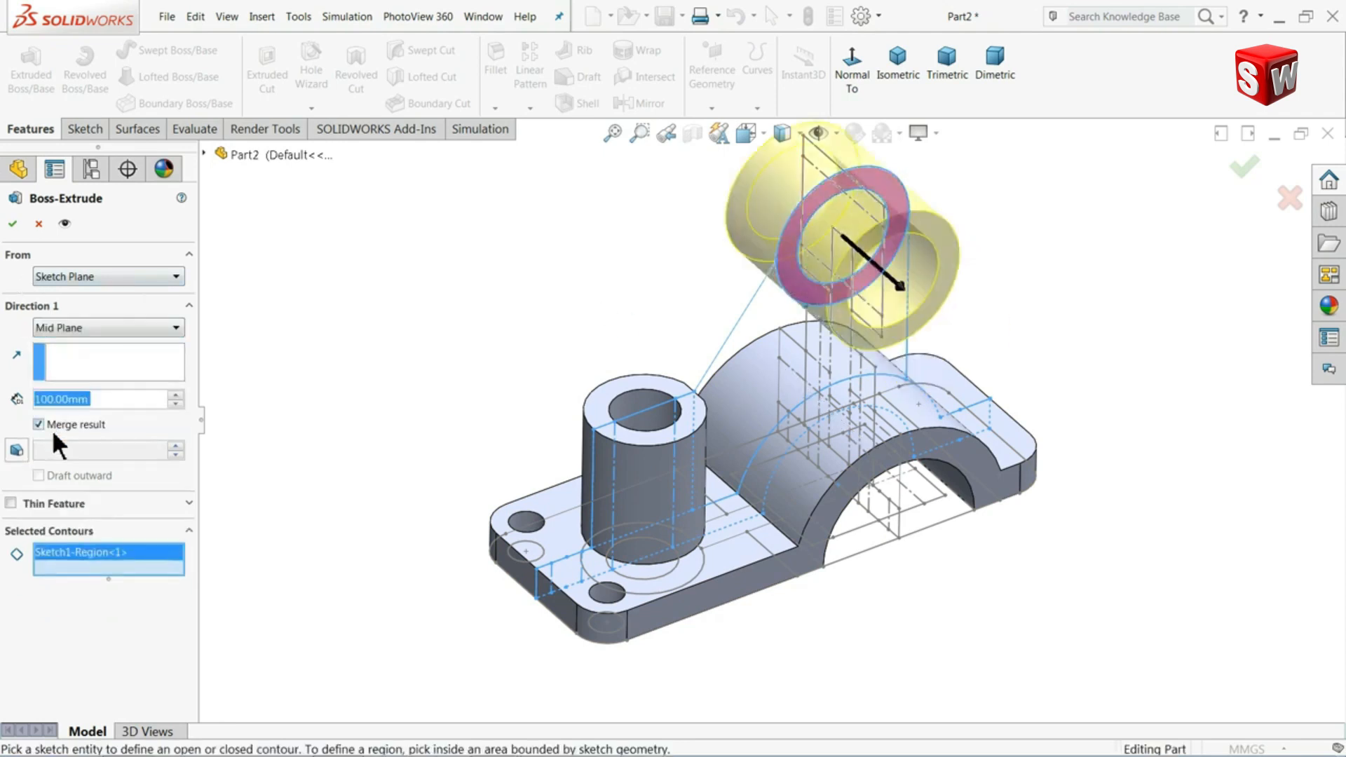
- Set the mid-plane depth to 80 mm by matching the side view sketch's upper cylinder edge, and create the upper horizontal hollow cylinder
left_click(758, 137)
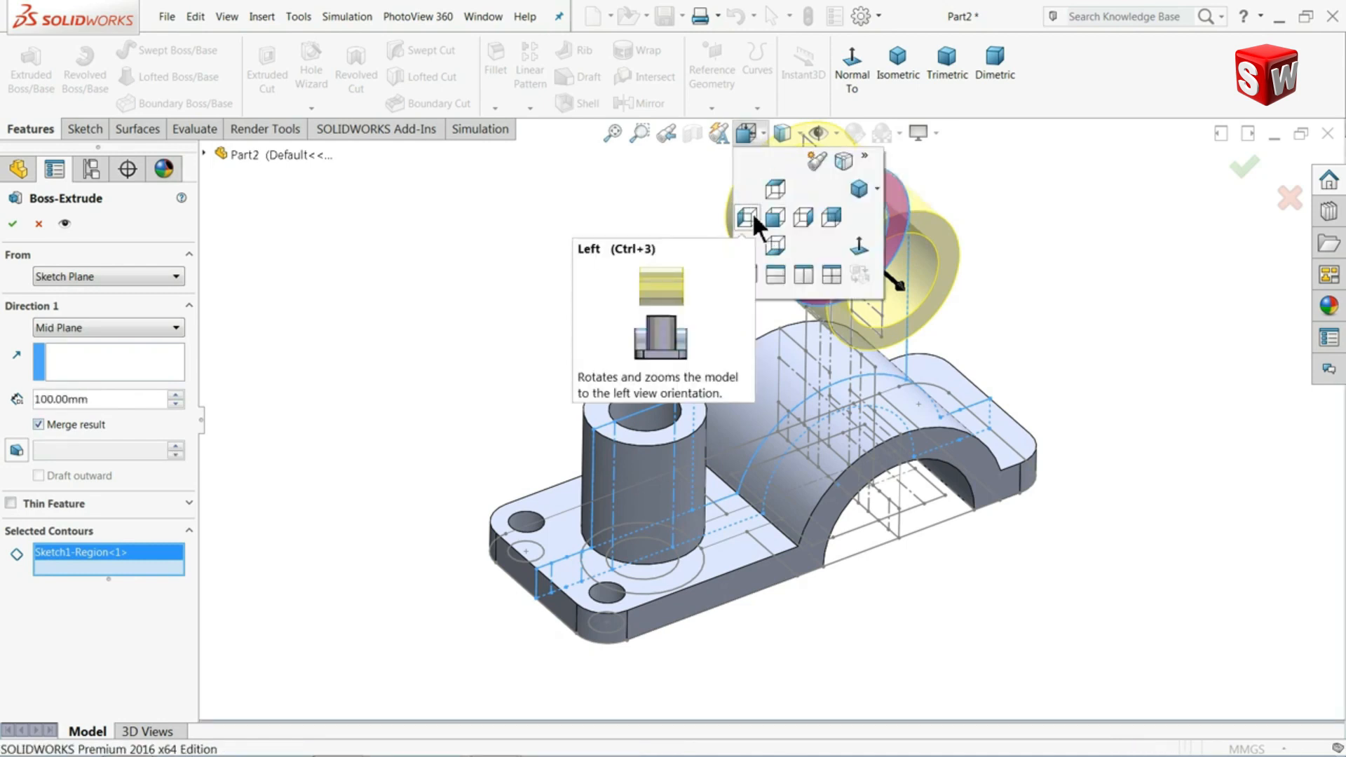
left_click(754, 216)
scroll(950, 322, "down", 3)
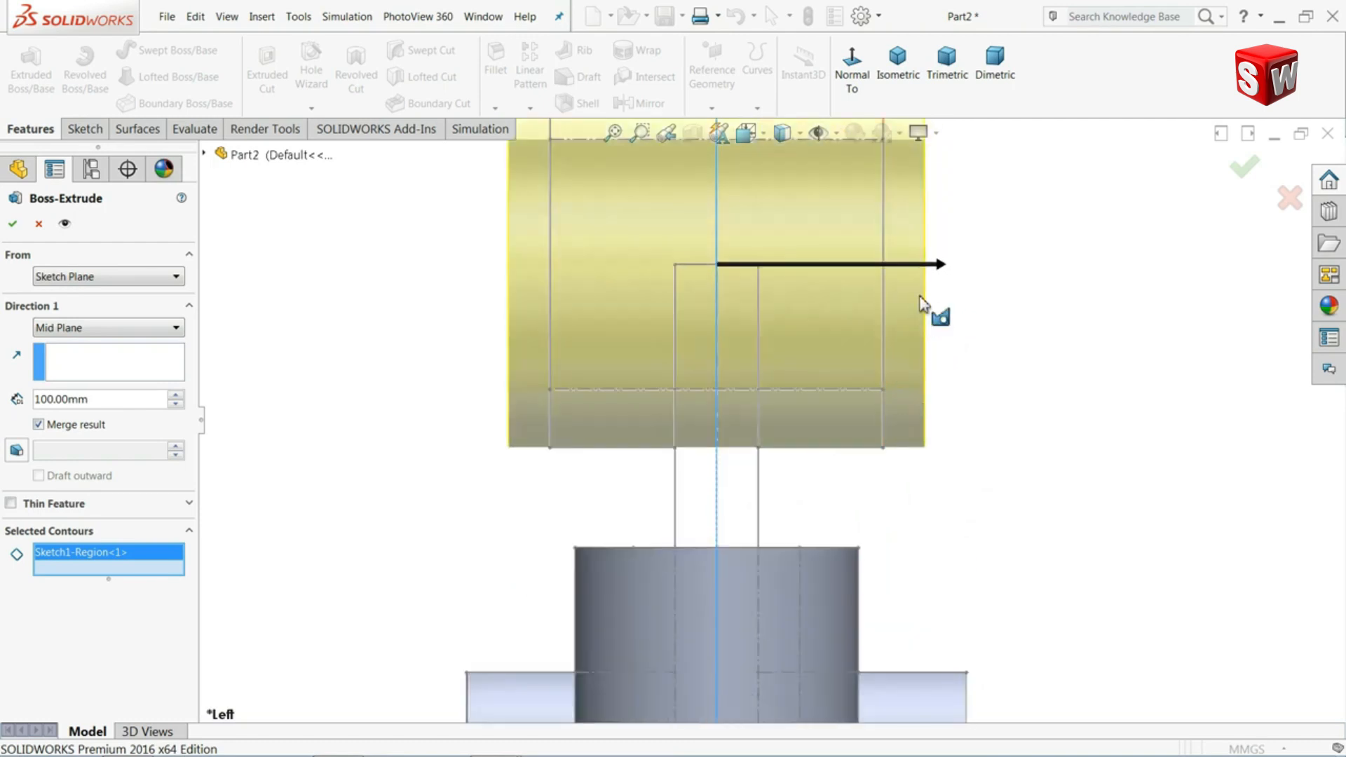
mouse_move(938, 266)
left_mouse_down()
mouse_move(889, 270)
mouse_move(887, 285)
left_mouse_up()
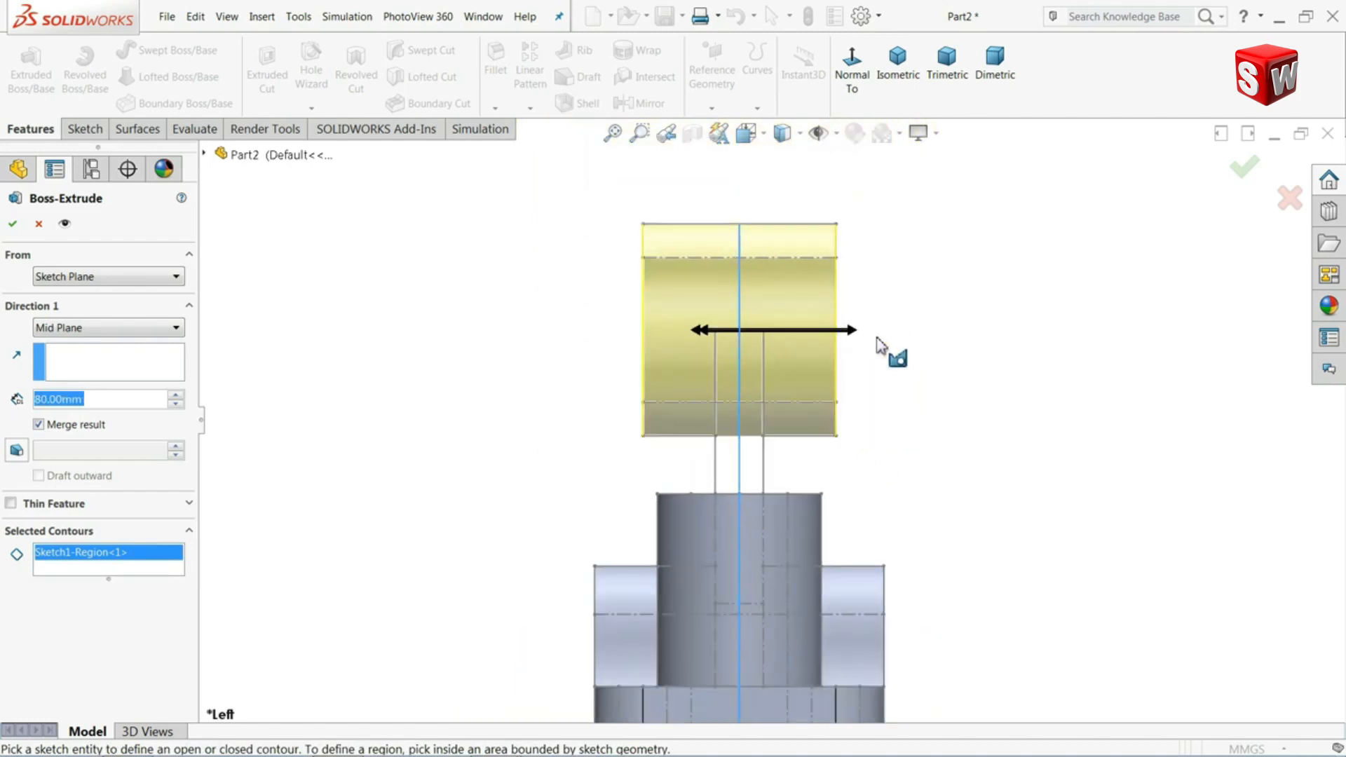
key("ctrl+7")
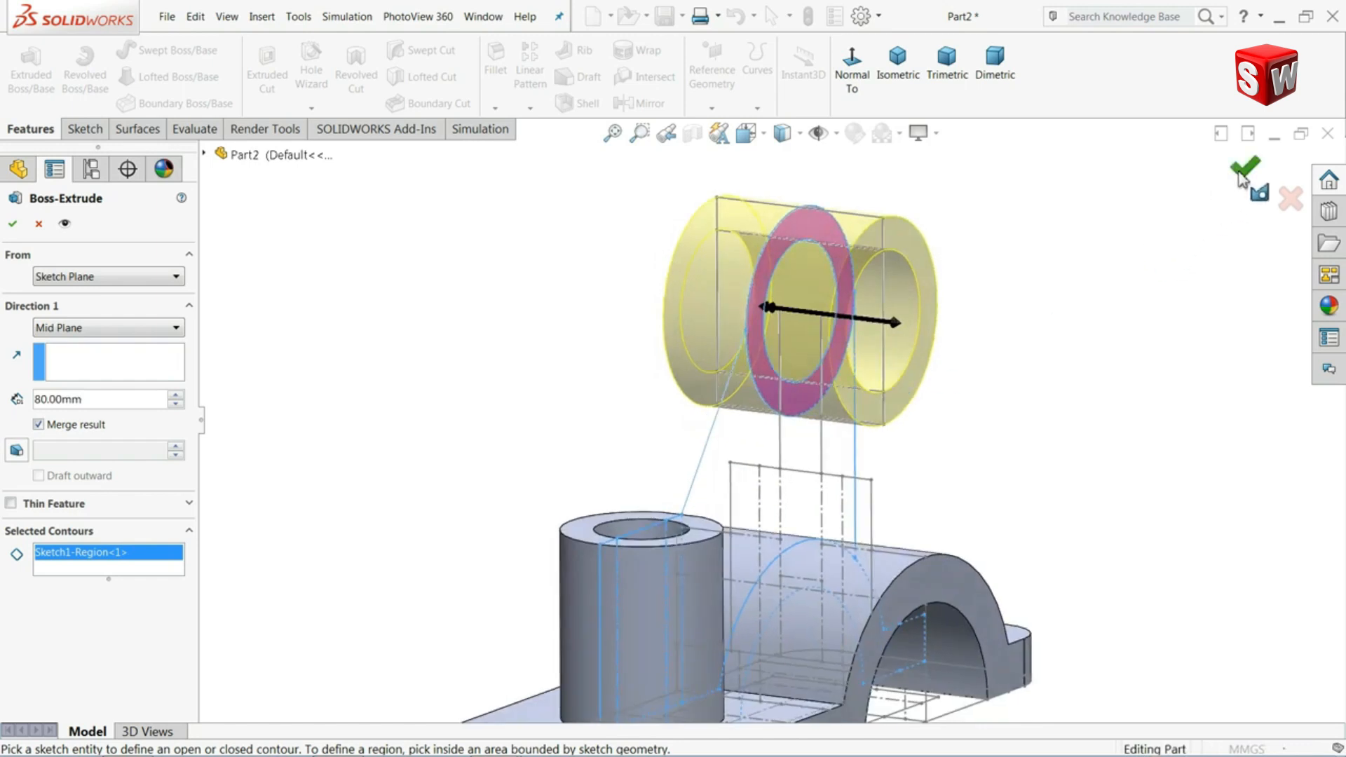
key("Return")
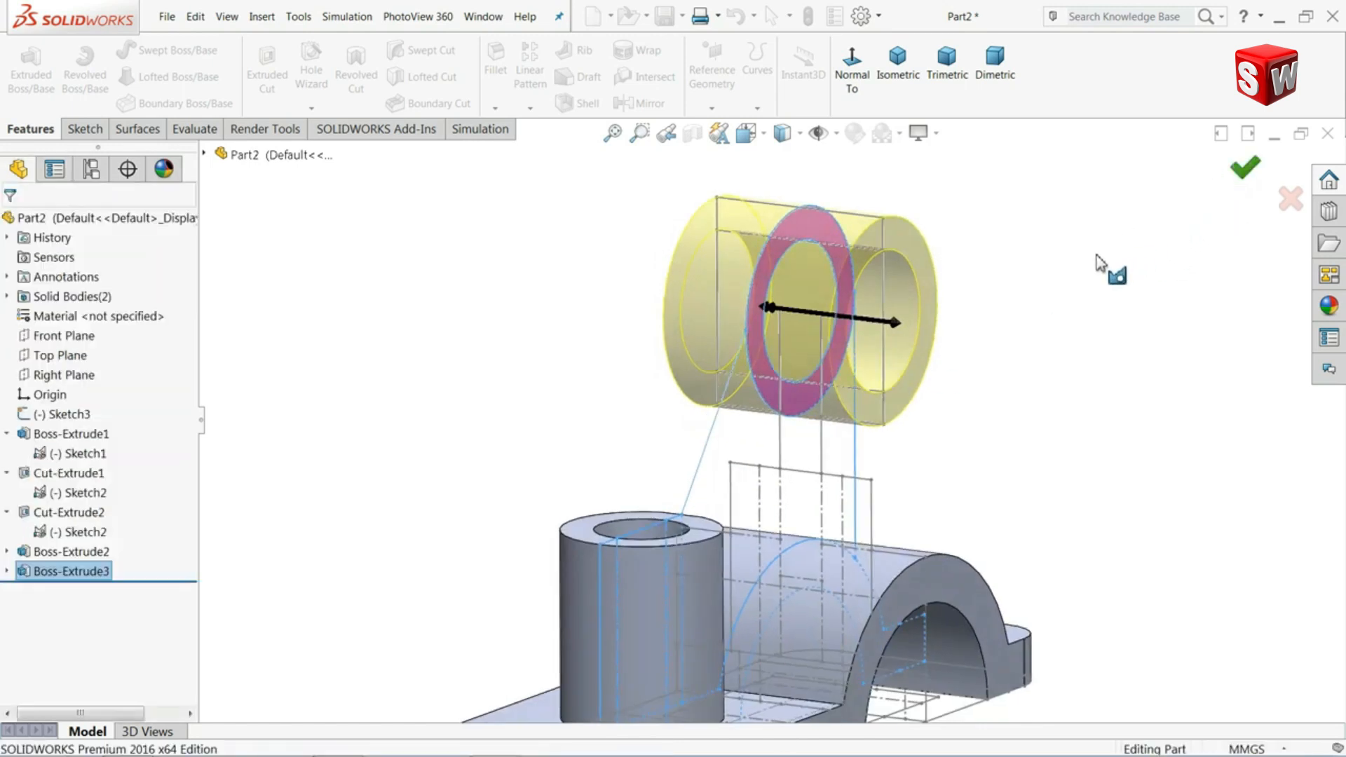
- Start a Mid Plane extruded boss from Sketch1, using the web region between the upper cylinder, the vertical cylinder and the arch
left_click(73, 452)
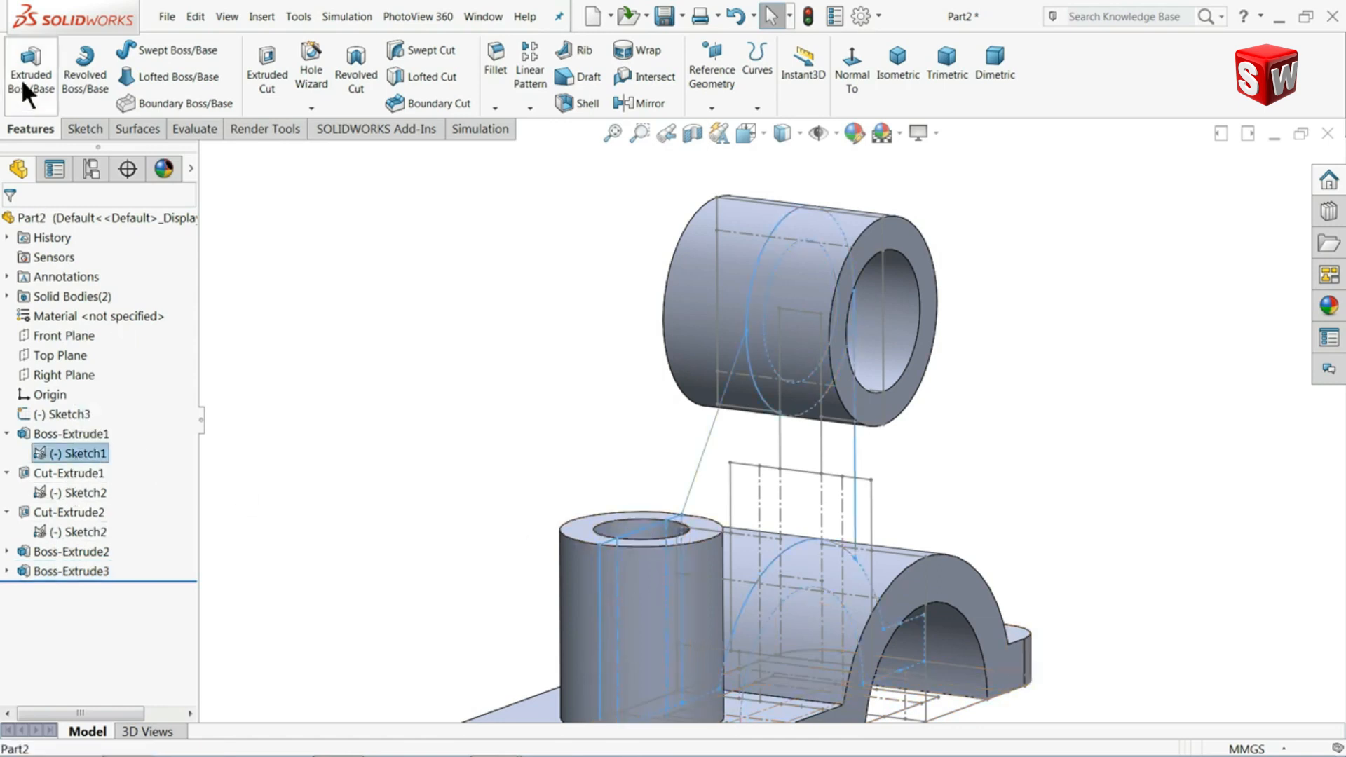
scroll(313, 170, "up", 4)
scroll(724, 468, "down", 3)
middle_click_drag(755, 456, 729, 491)
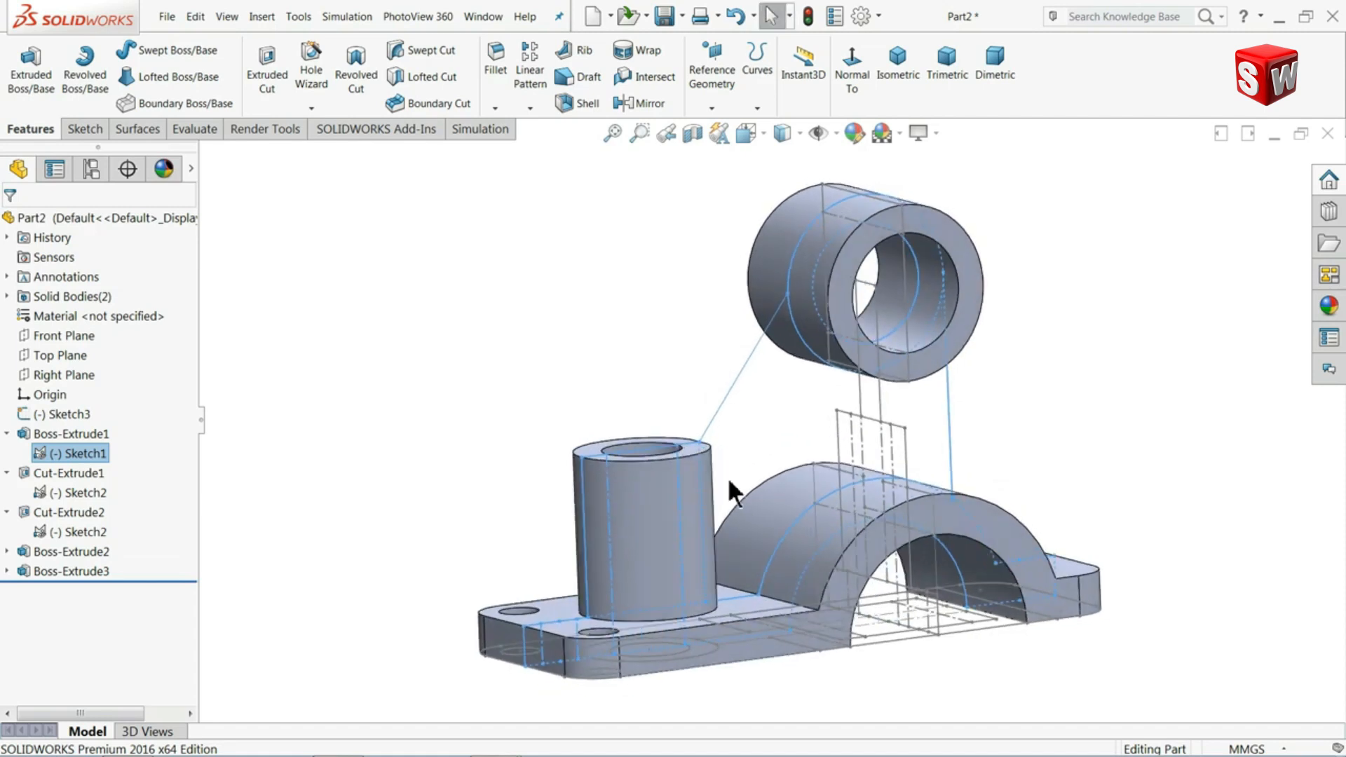
left_click(767, 386)
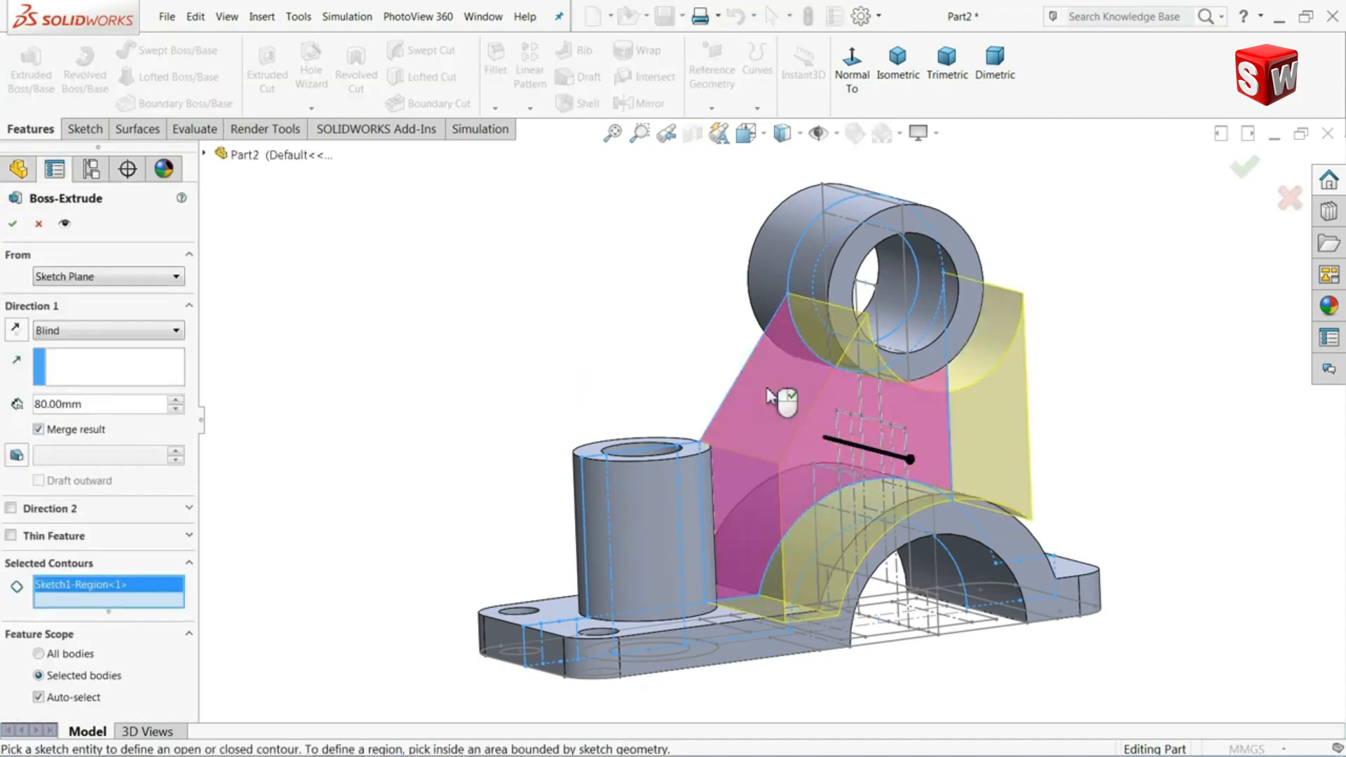
left_click(70, 331)
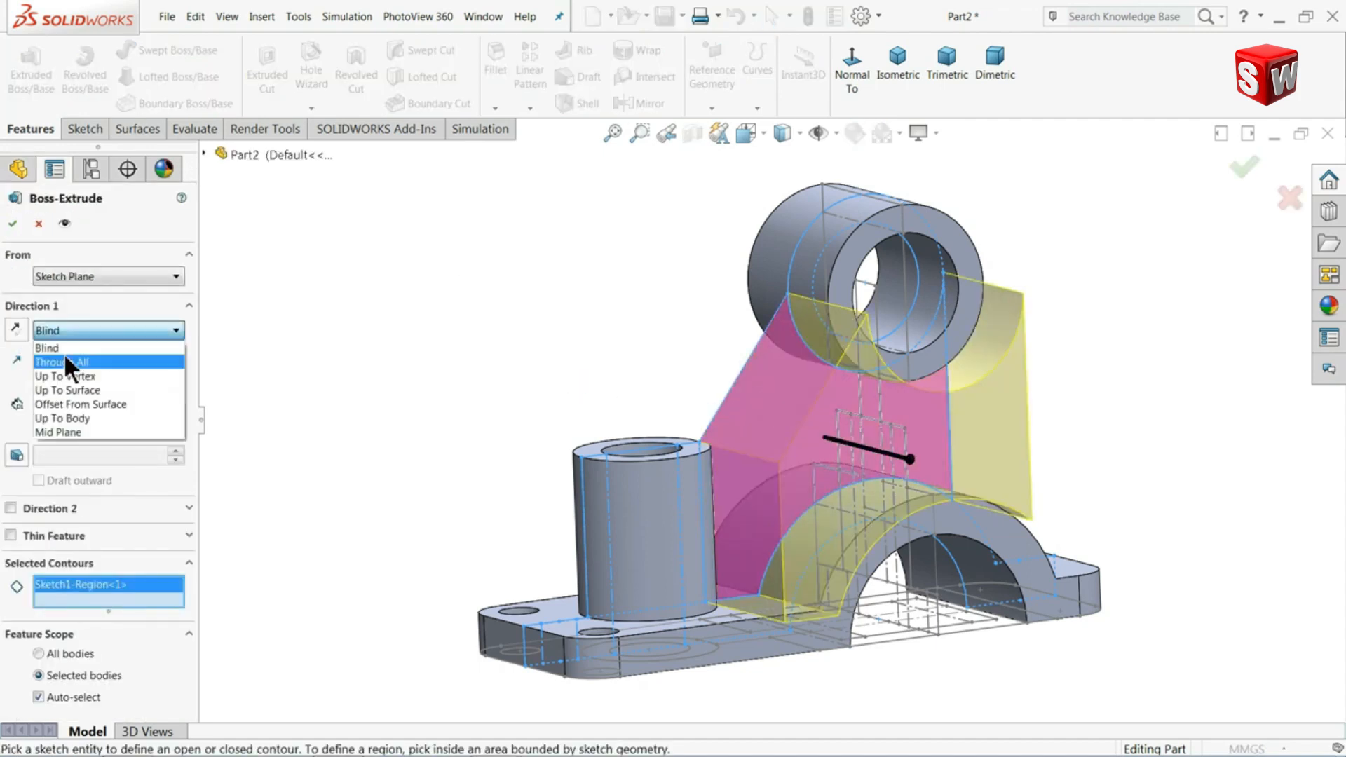
left_click(52, 429)
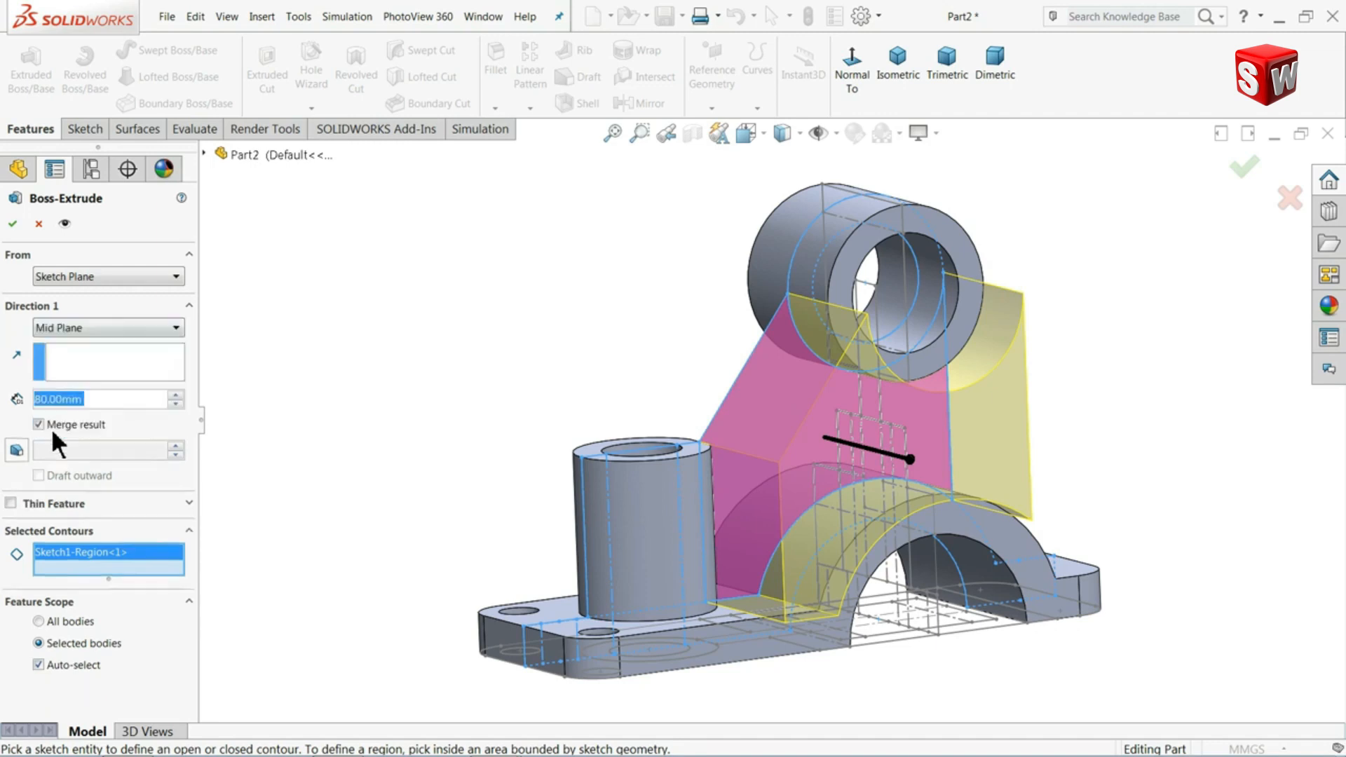
- Set the web's thickness to 20 mm by matching the side view sketch's rib line, and create the boss
left_click(759, 133)
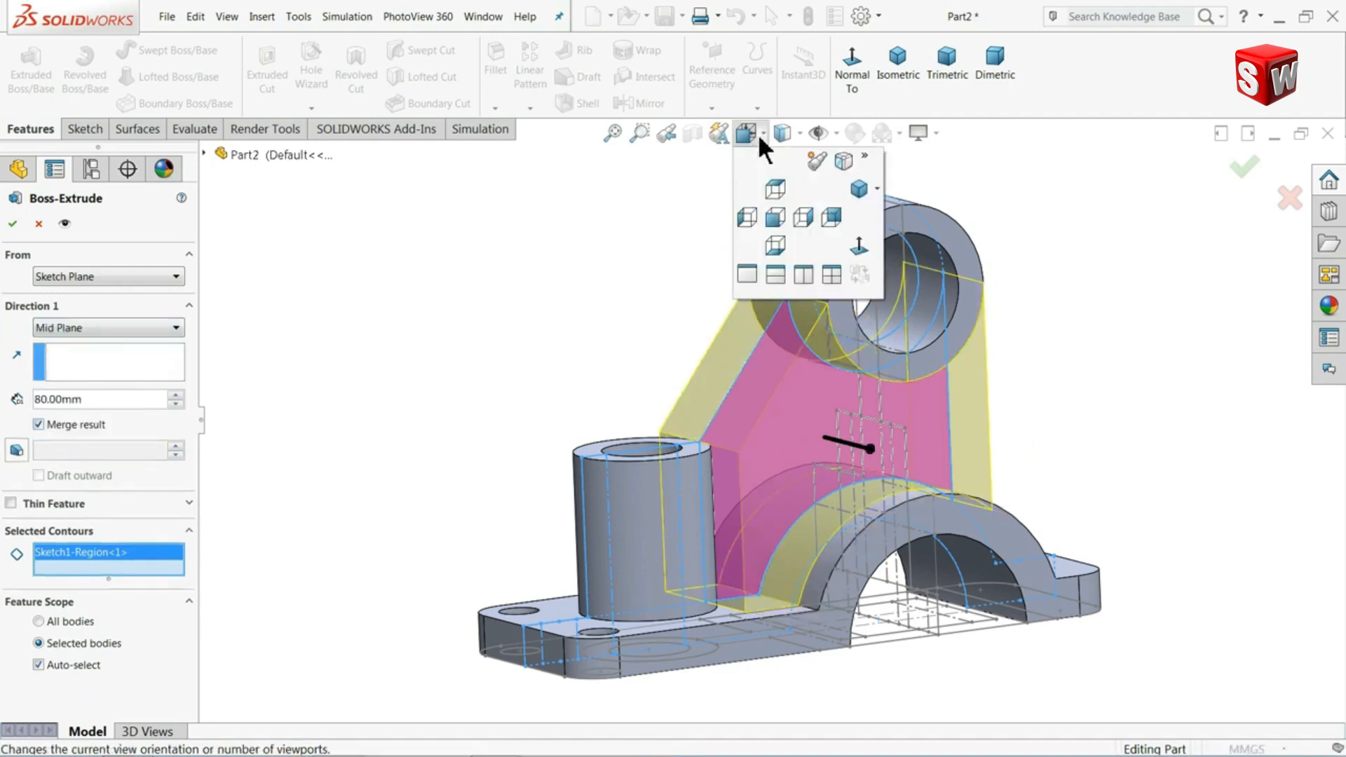
left_click(747, 217)
scroll(878, 477, "down", 5)
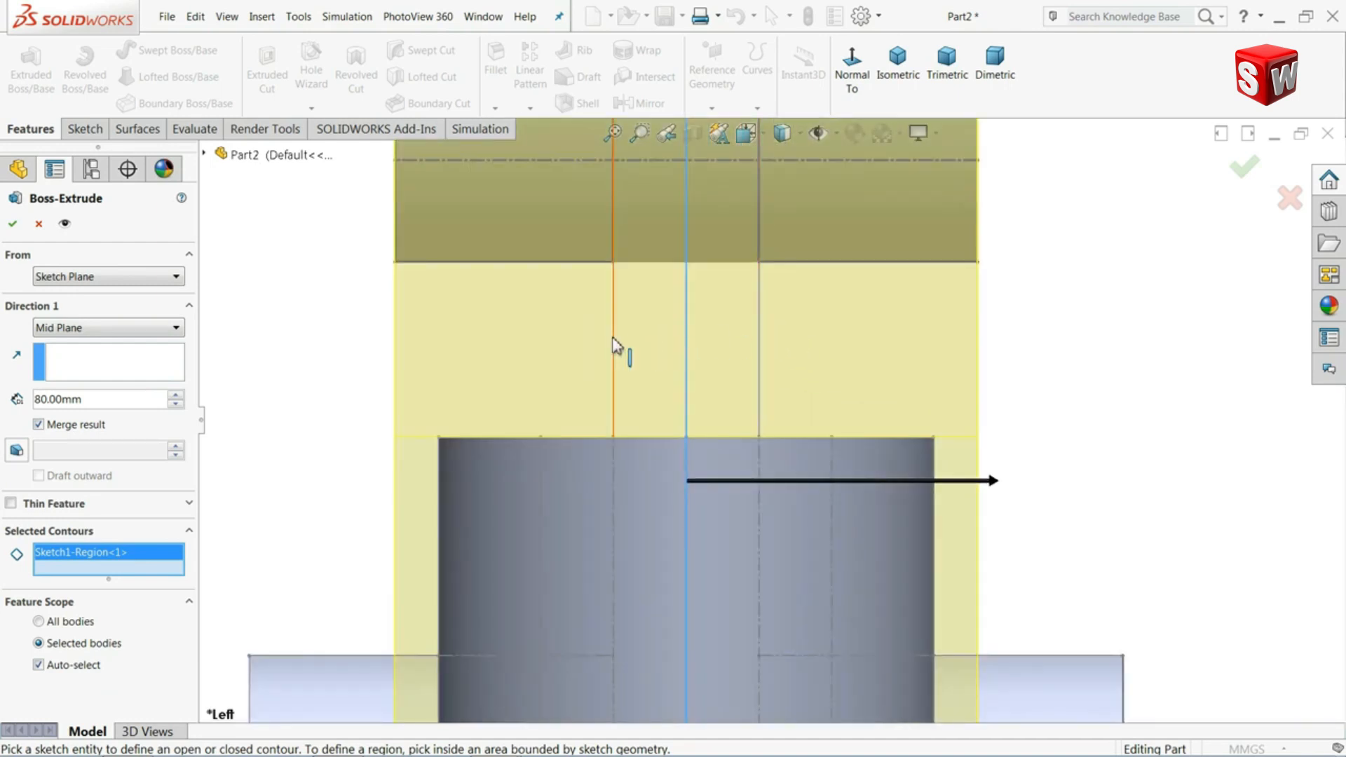
left_click_drag(993, 484, 758, 393)
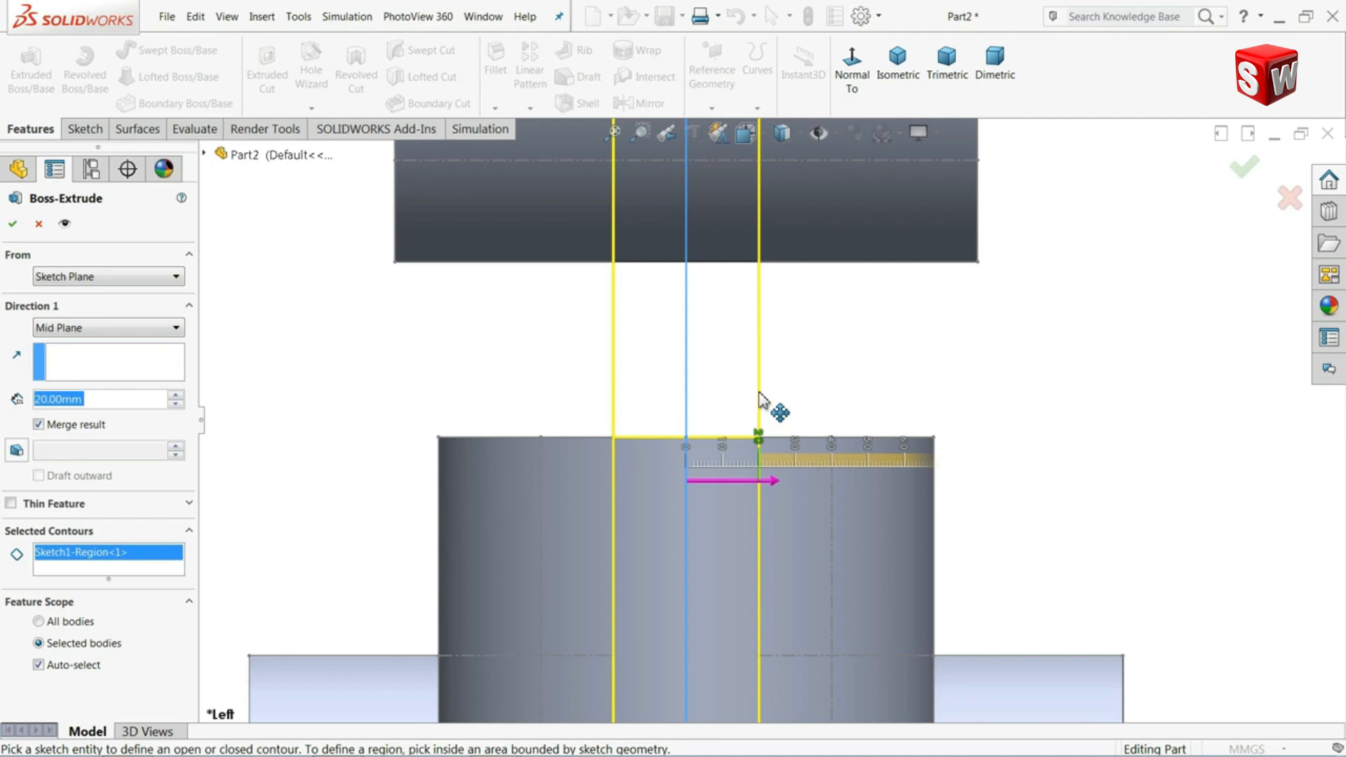
left_click_drag(760, 394, 760, 394)
scroll(931, 366, "up", 5)
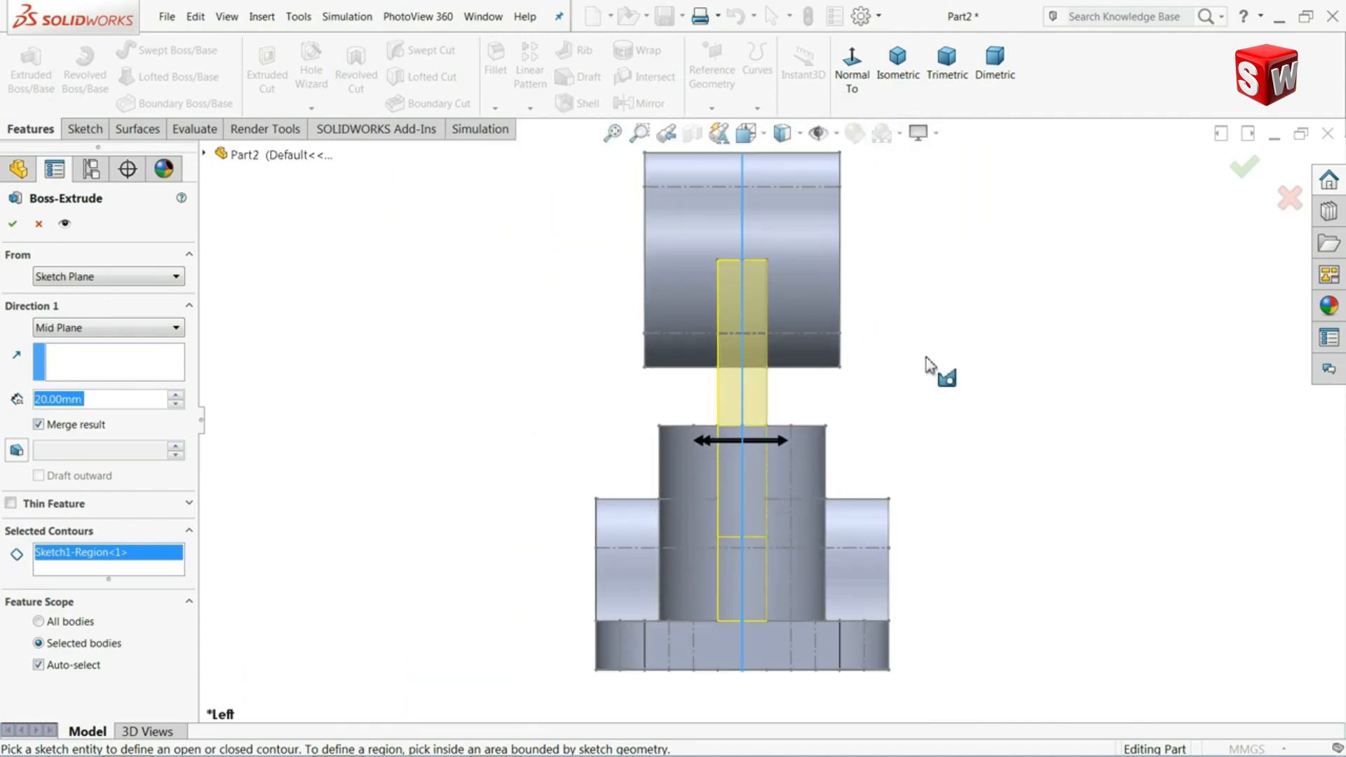
middle_click_drag(933, 363, 701, 413)
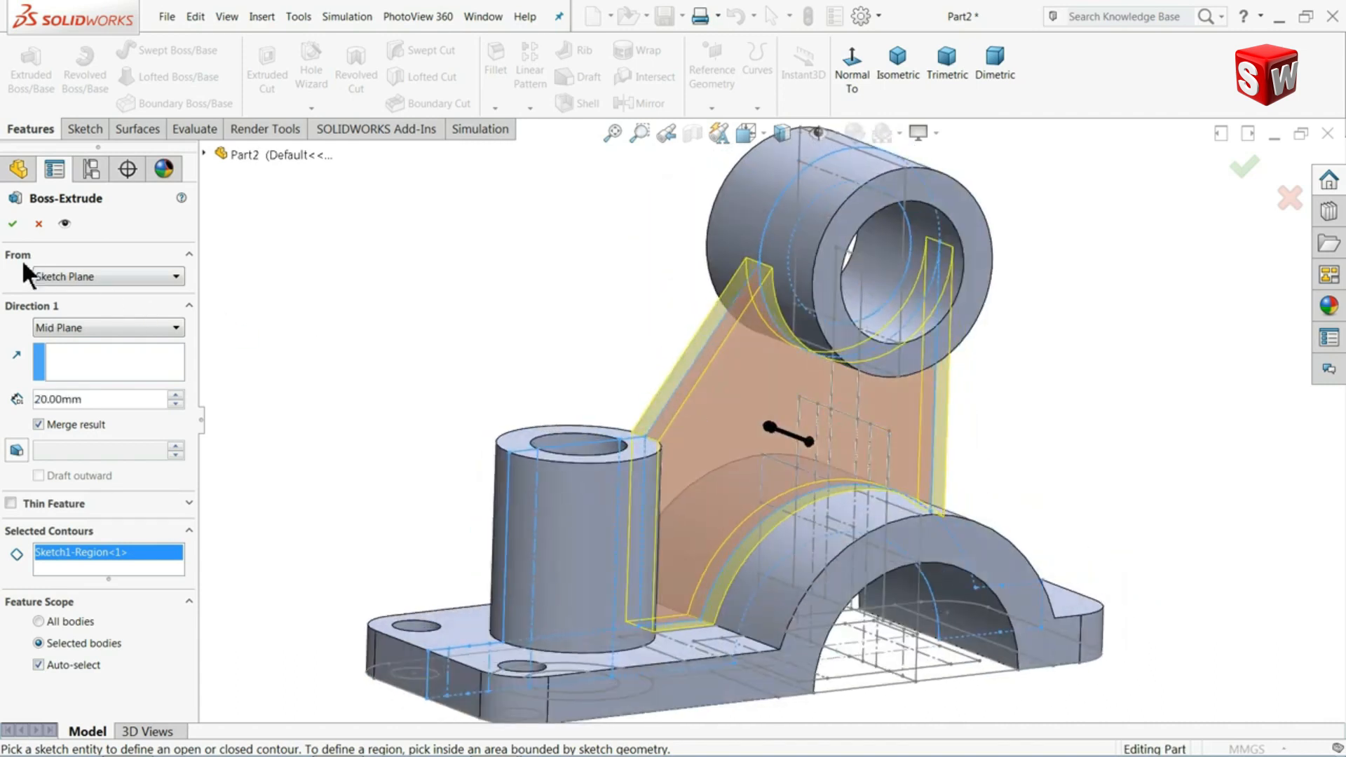
left_click(13, 223)
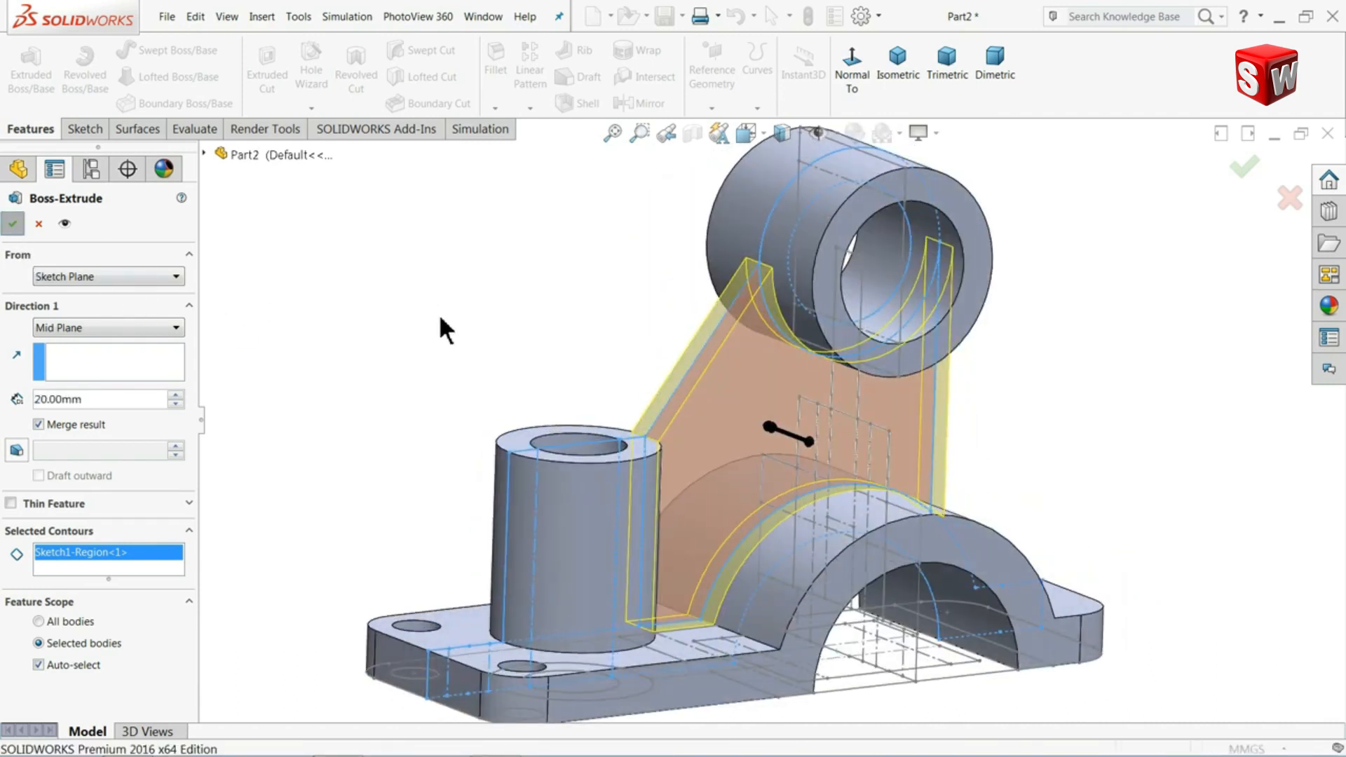
scroll(469, 333, "up", 3)
middle_click_drag(544, 351, 575, 393)
scroll(850, 456, "down", 3)
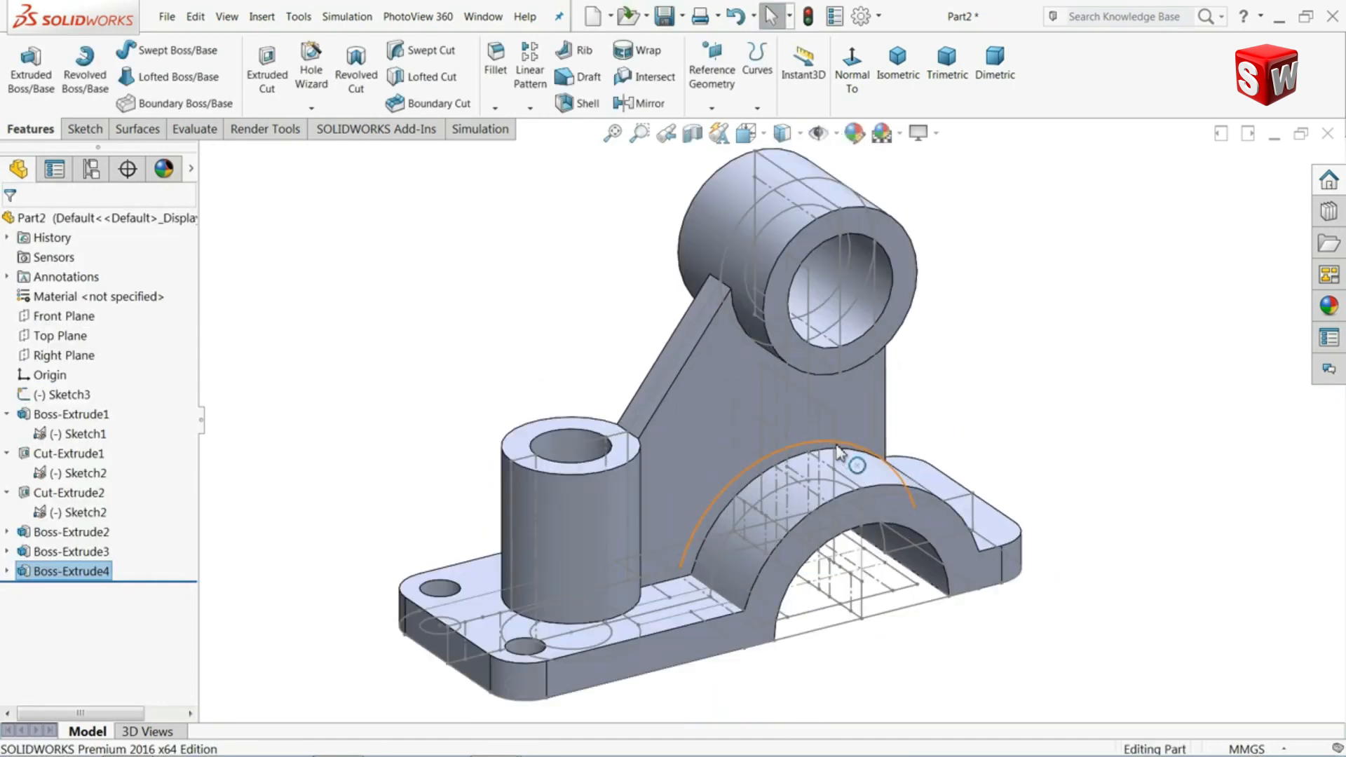
- Hide Sketch1, Sketch3 and Sketch2 so that only the solid part is displayed
left_click(53, 431)
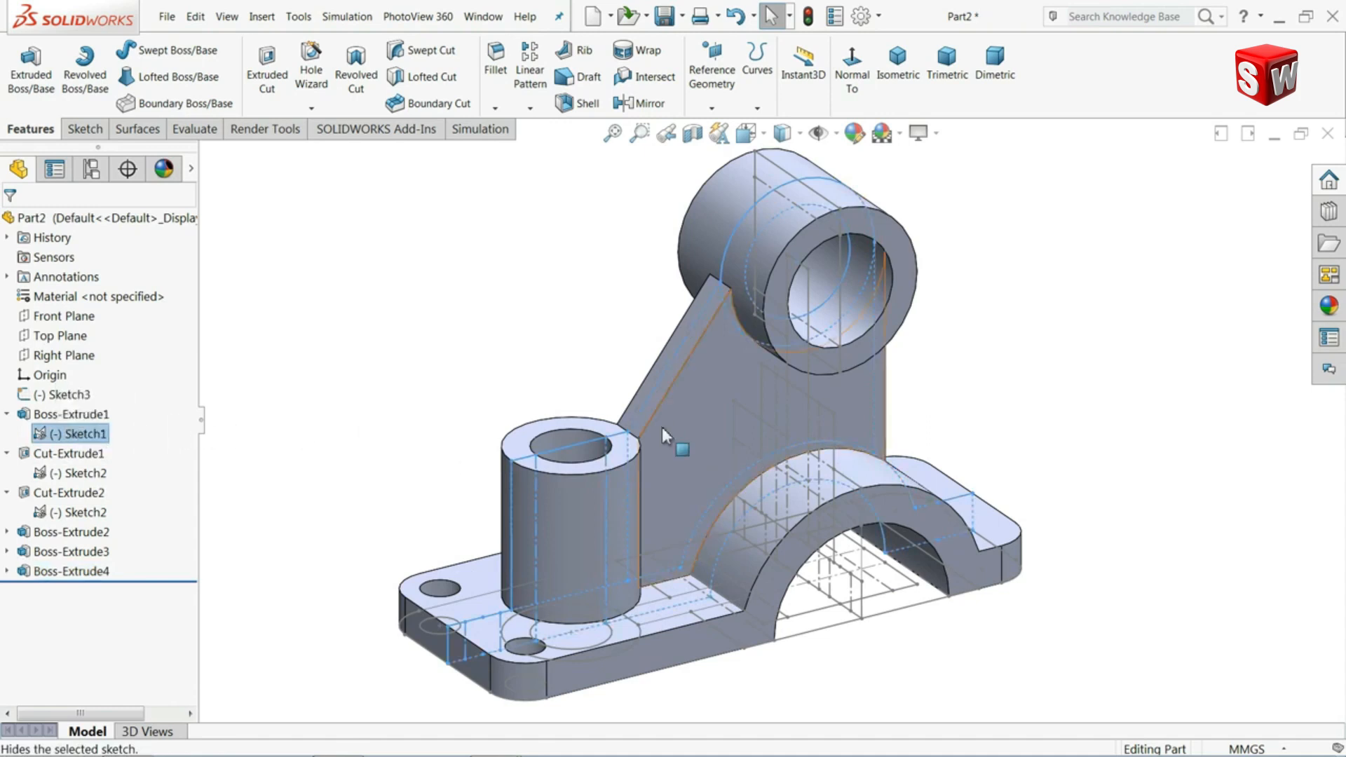
left_click(52, 411)
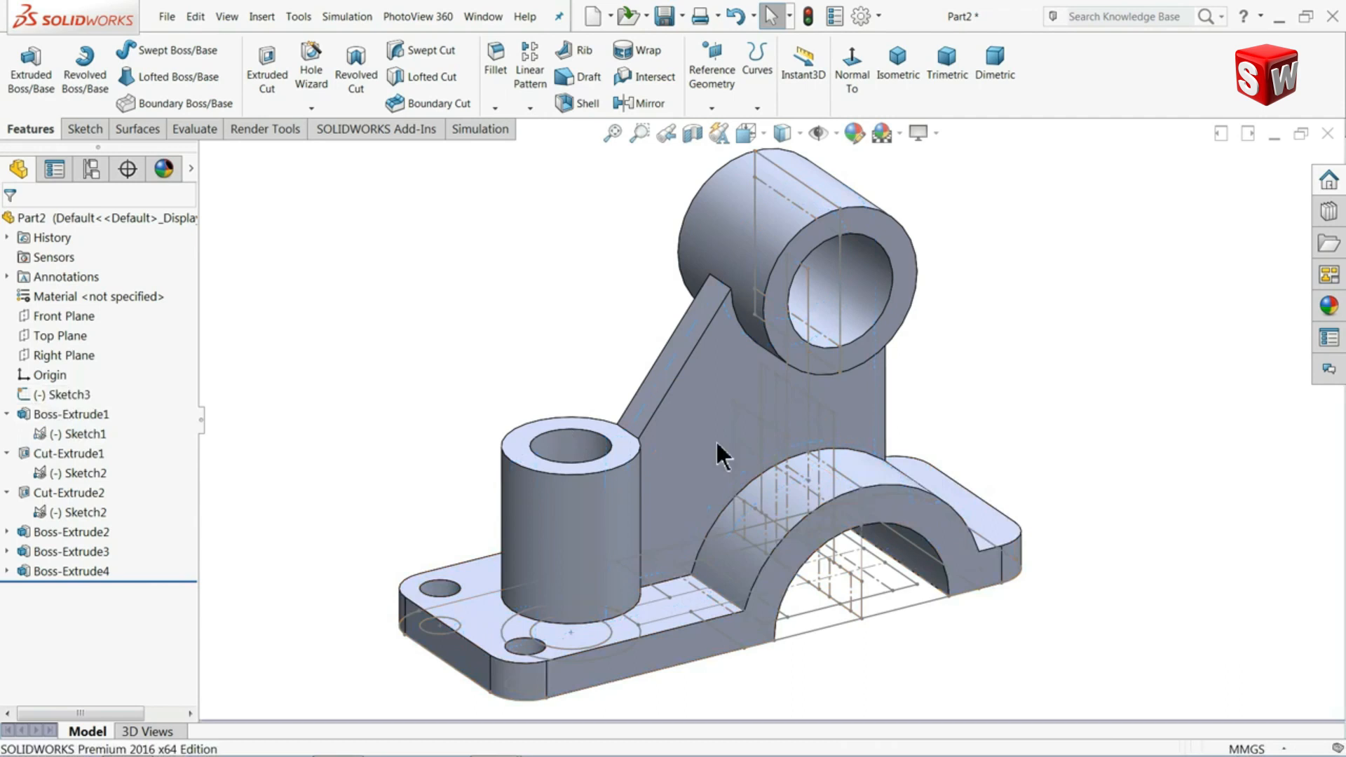
left_click(834, 462)
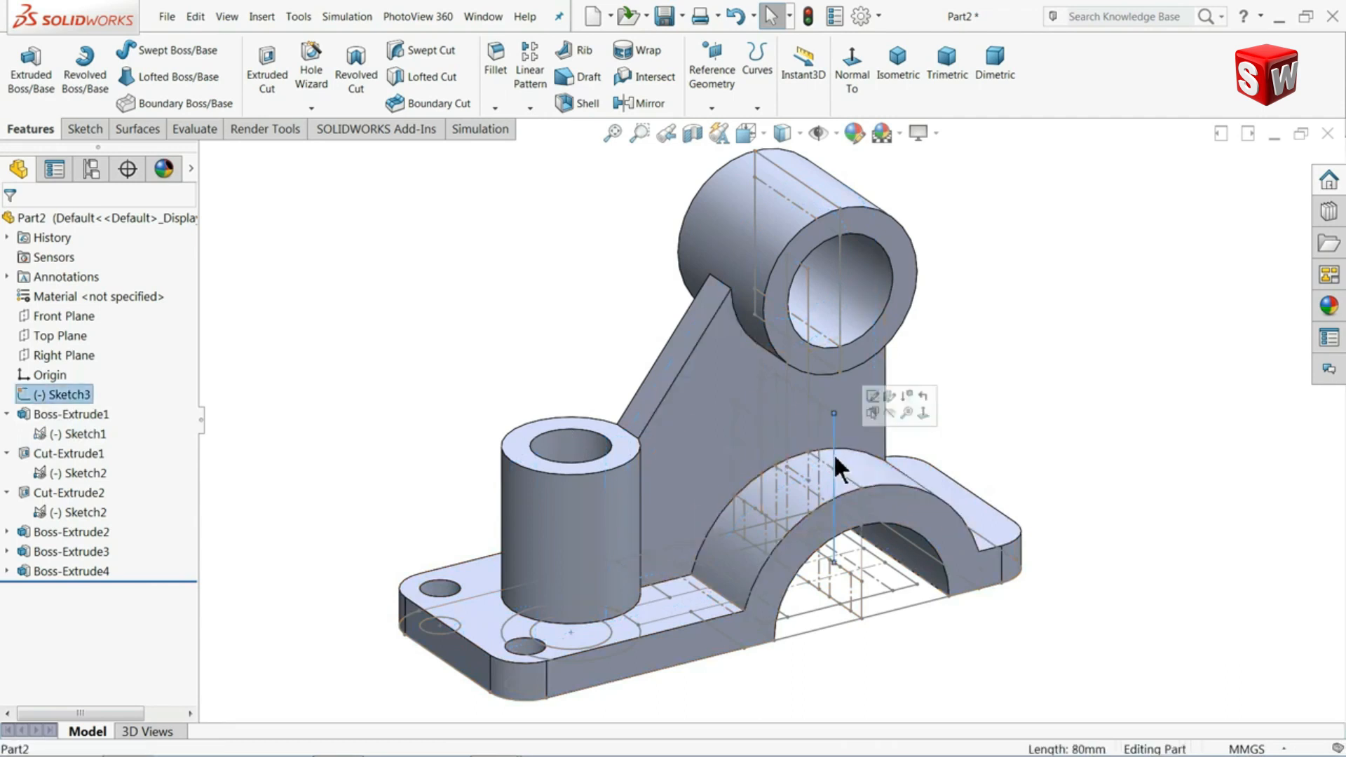
left_click(889, 412)
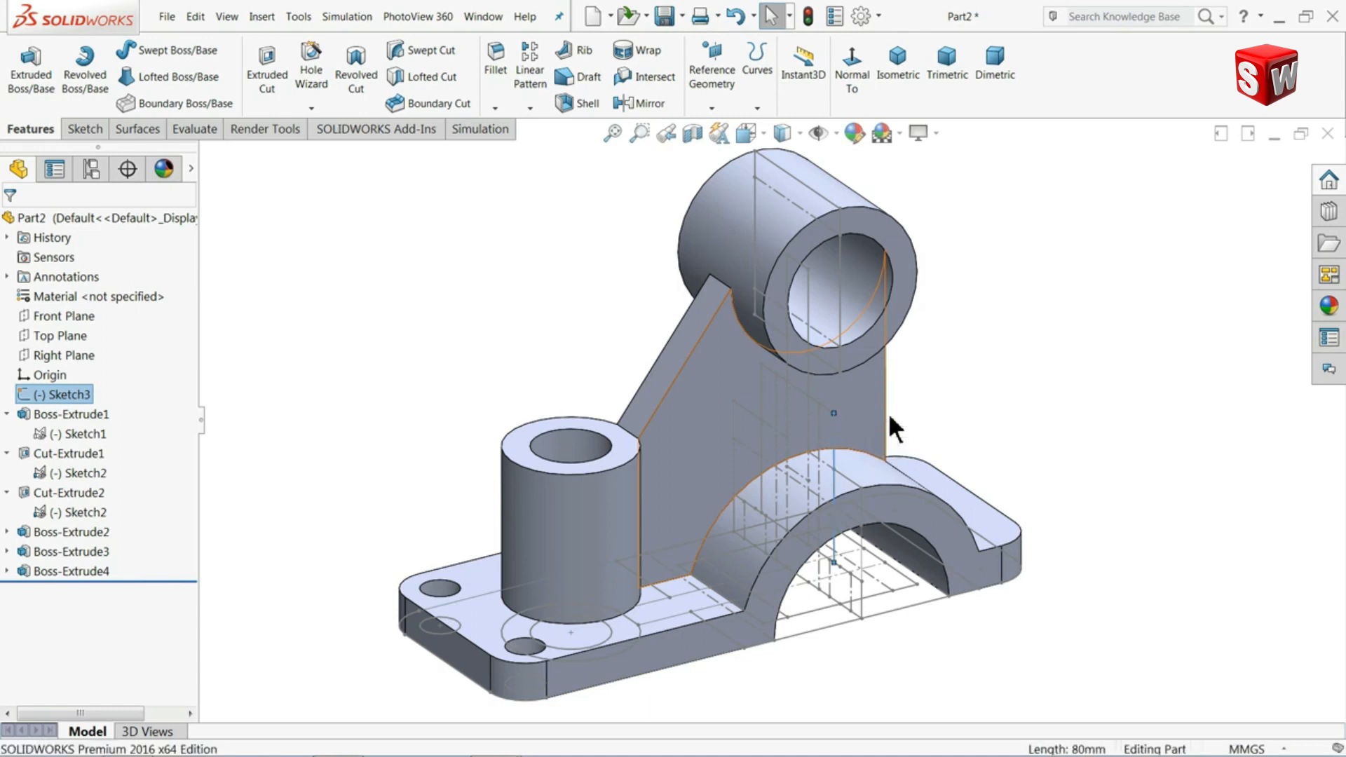
left_click(830, 602)
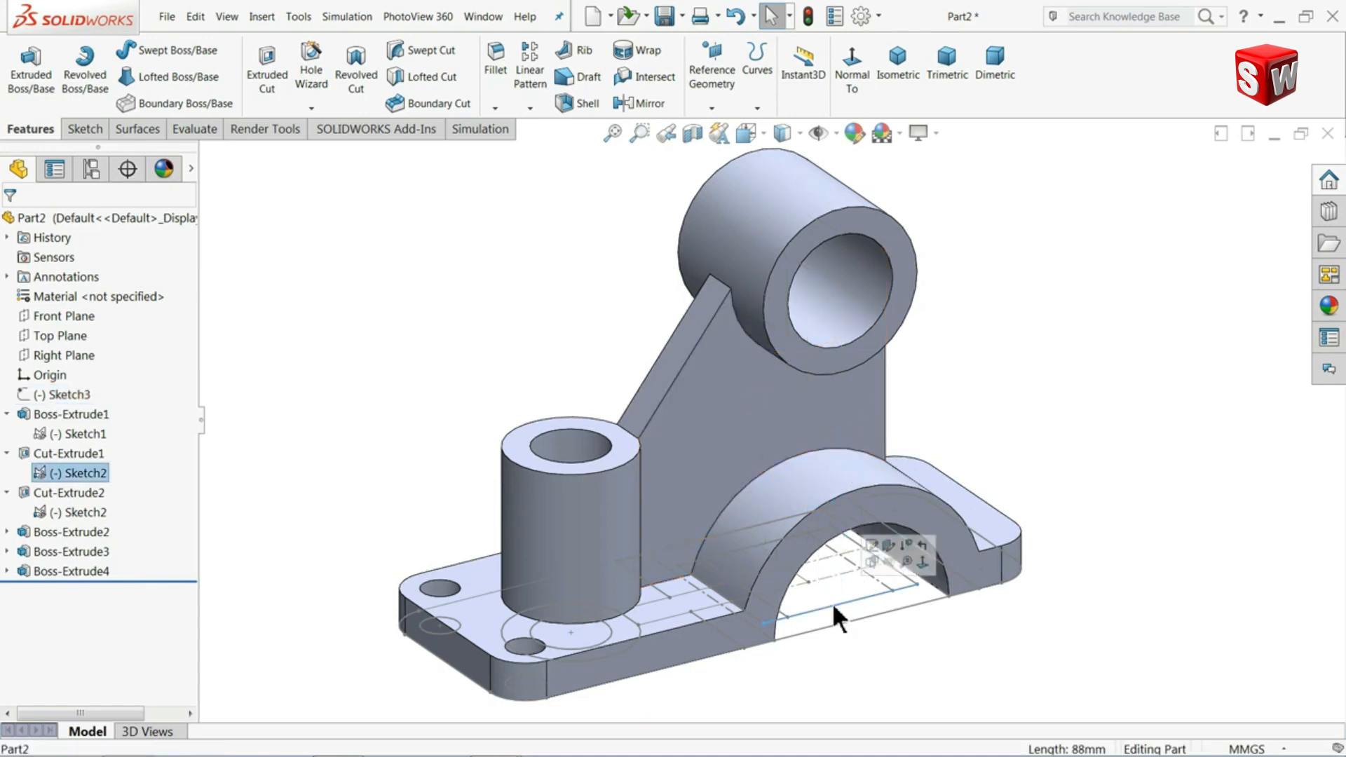
left_click(888, 561)
mouse_move(887, 638)
middle_mouse_down()
mouse_move(862, 535)
mouse_move(813, 459)
mouse_move(753, 441)
mouse_move(775, 459)
mouse_move(851, 346)
mouse_move(868, 647)
middle_mouse_up()
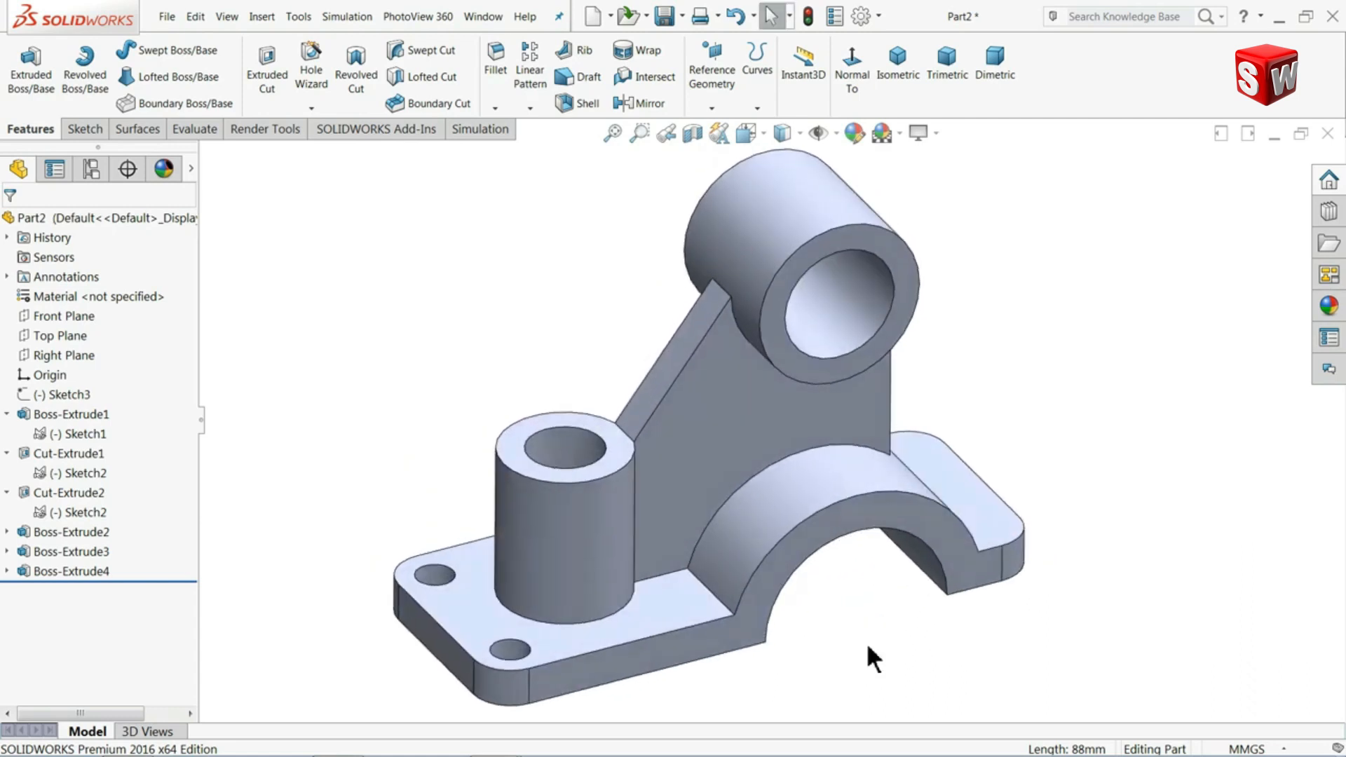
- Turn on RealView Graphics for the finished part's display
mouse_move(776, 435)
middle_mouse_down()
mouse_move(834, 556)
mouse_move(808, 571)
mouse_move(771, 376)
mouse_move(784, 455)
middle_mouse_up()
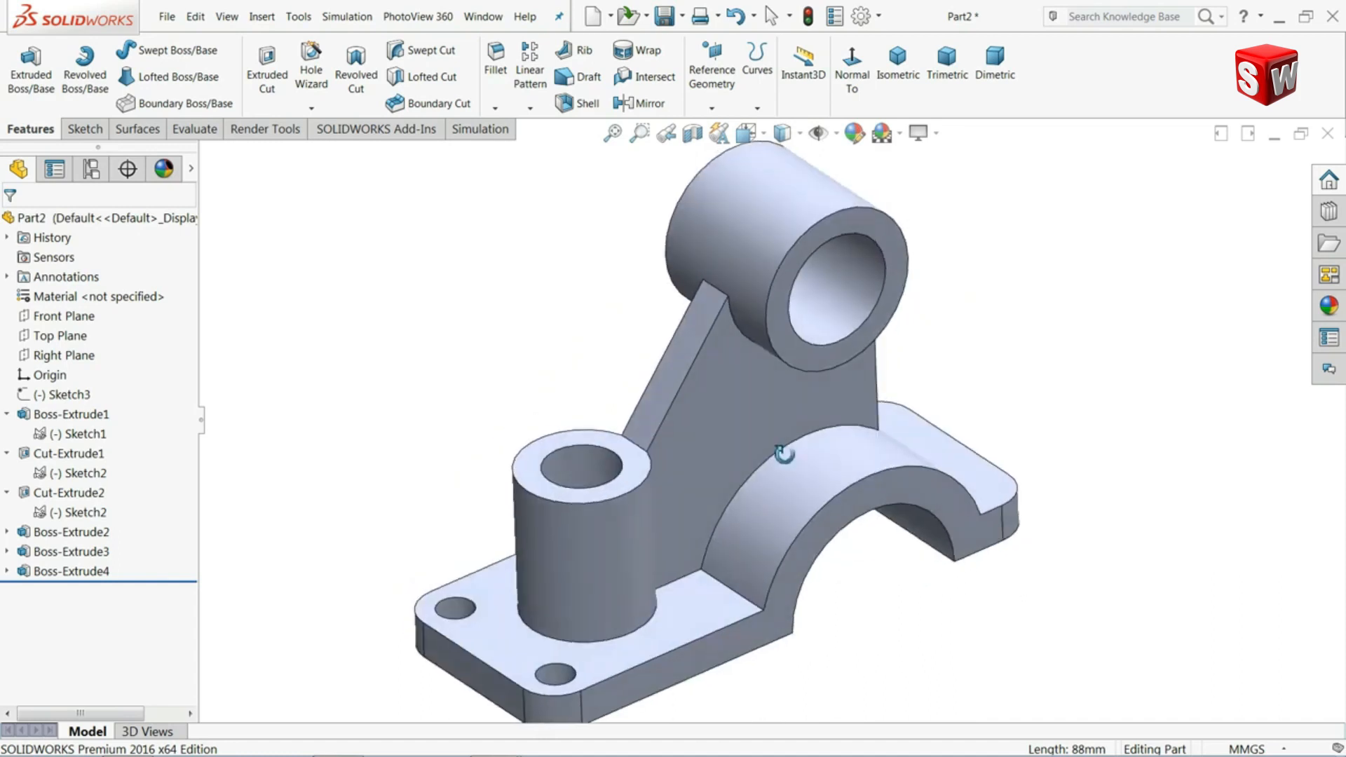
left_click(935, 140)
left_click(935, 160)
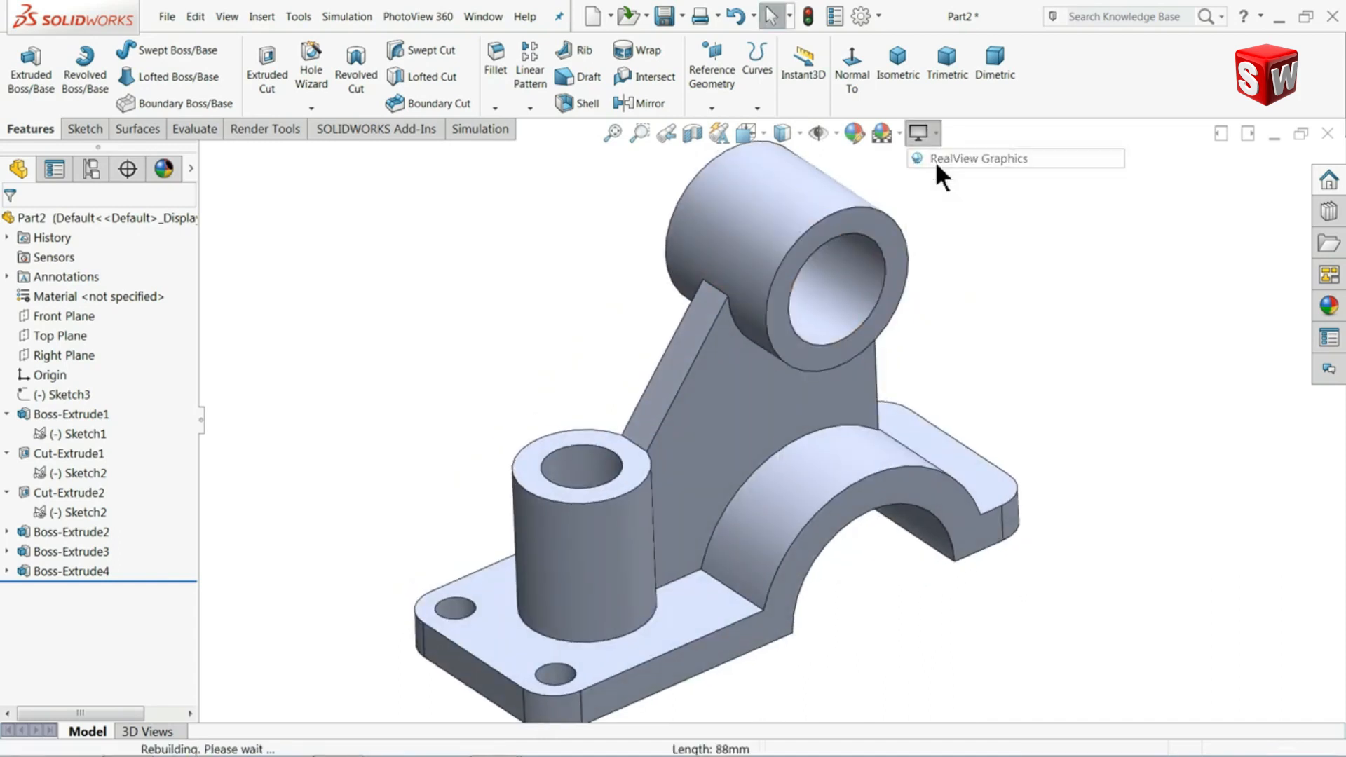
- Open the Steel appearances in the Metal category
left_click(1330, 309)
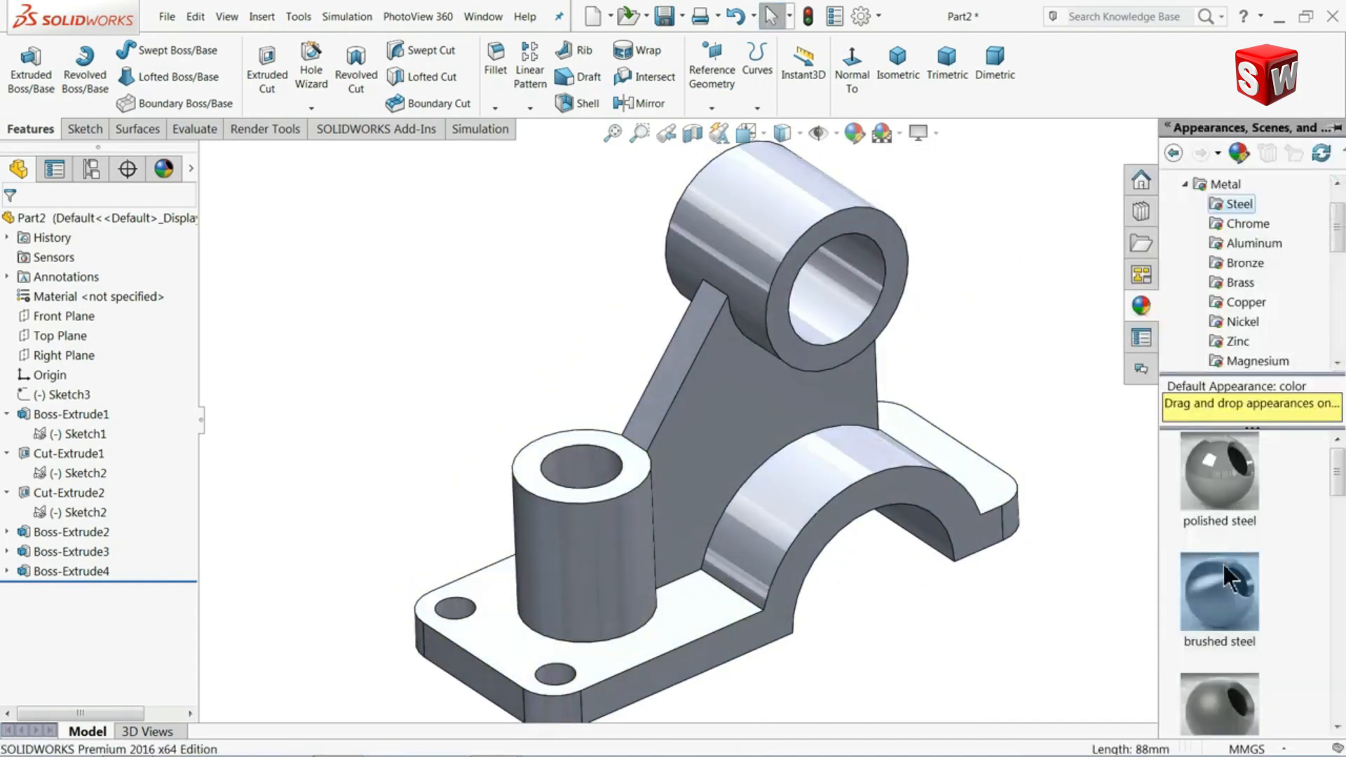